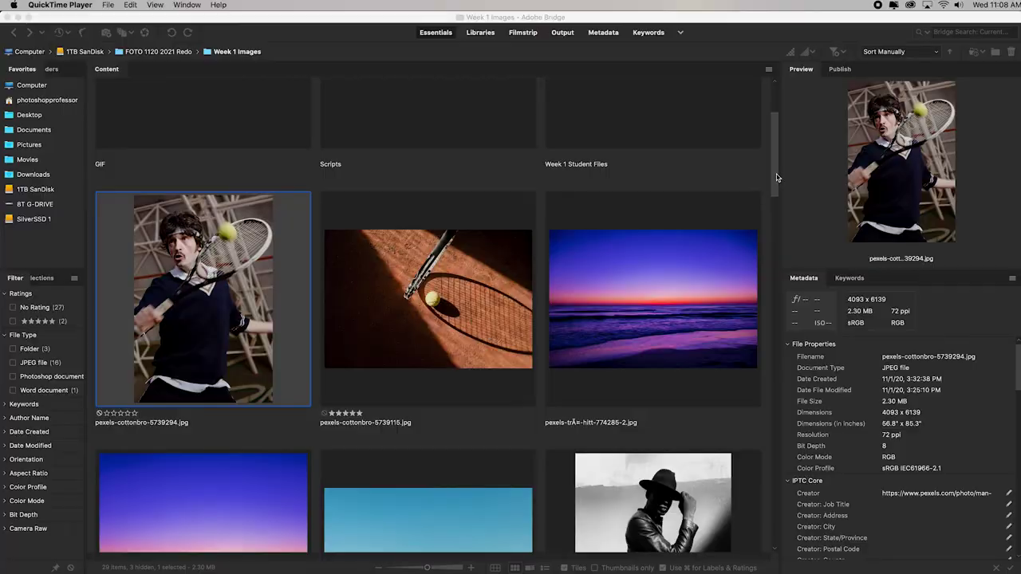
Step: Open pexels-cottonbro-5739294.jpg and pexels-cottonbro-5739115.jpg from Adobe Bridge in Photoshop
double_click(191, 294)
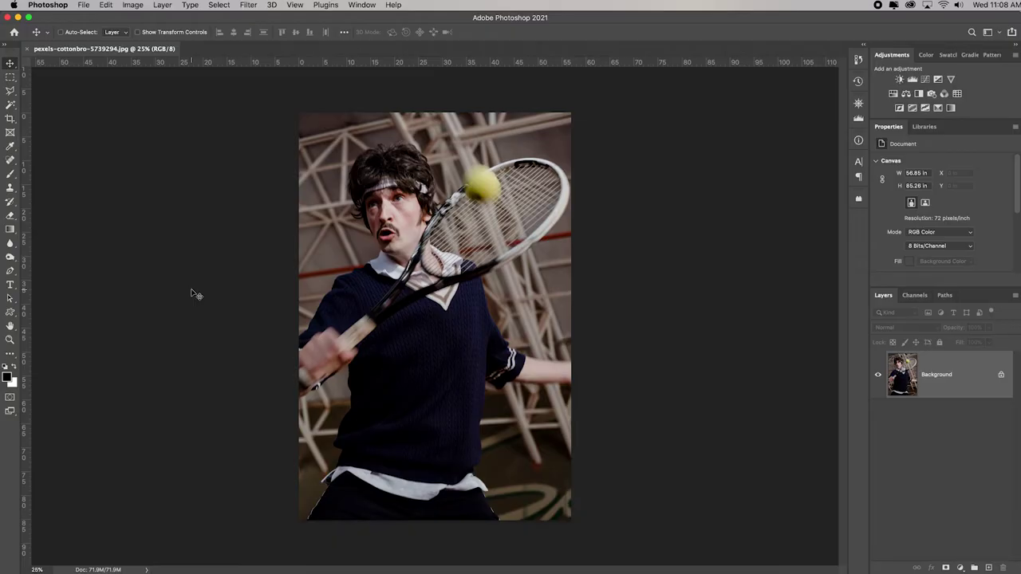
left_click(501, 568)
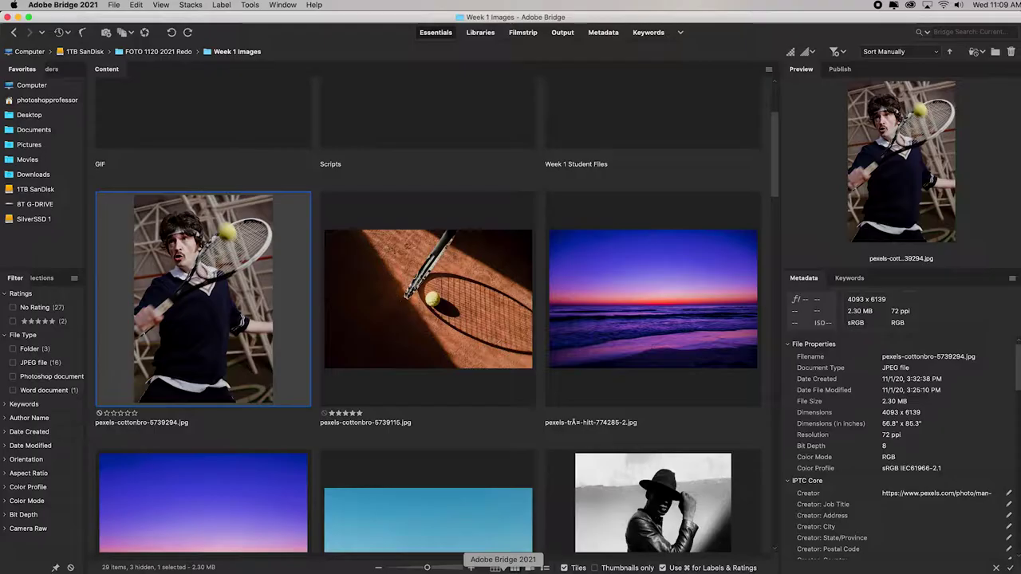
double_click(444, 339)
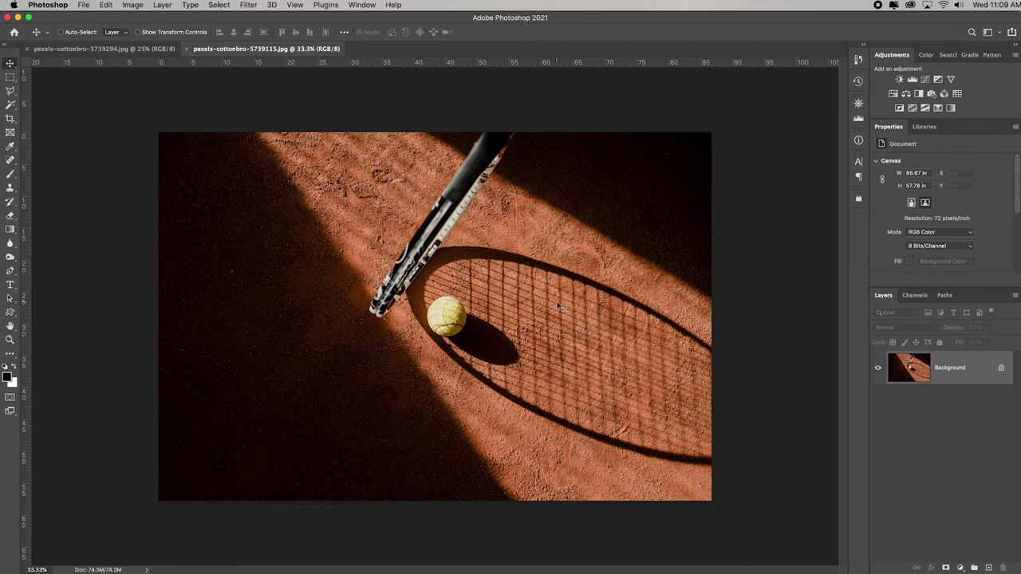
Step: Select the entire clay court image, pexels-cottonbro-5739115.jpg, and copy it
left_click(219, 5)
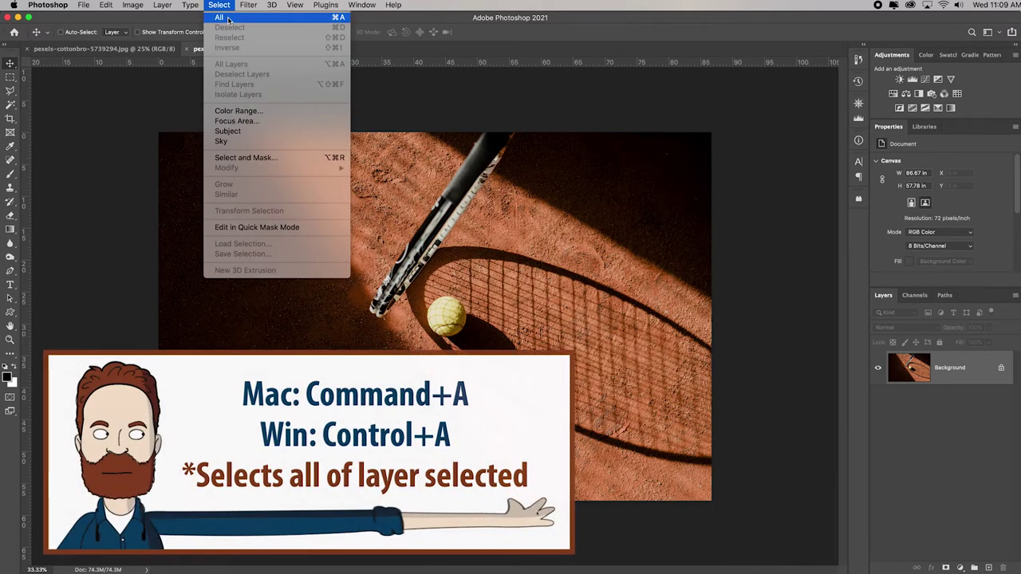
left_click(227, 19)
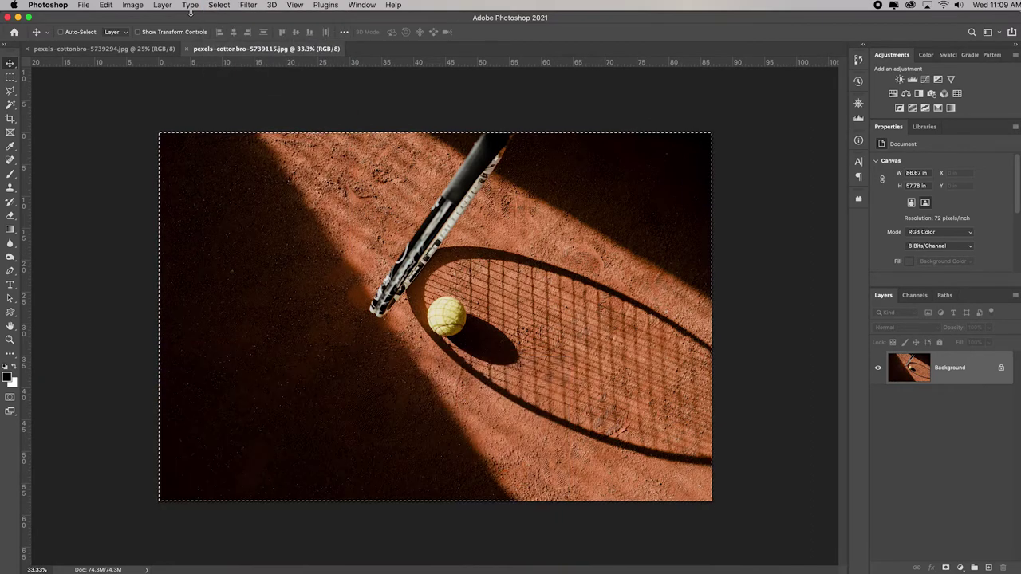
left_click(107, 5)
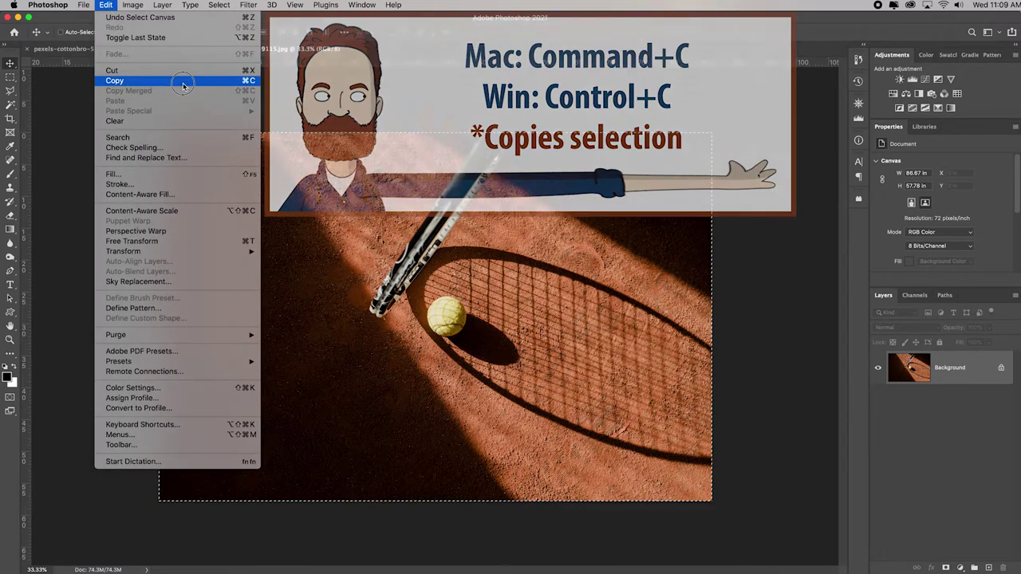
left_click(183, 83)
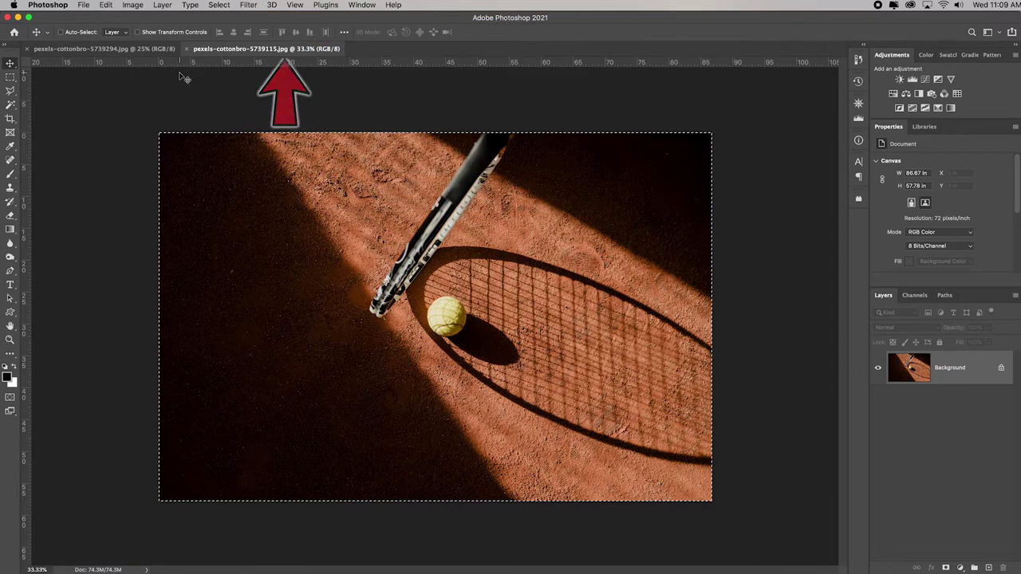
Step: Switch to the tennis player document, pexels-cottonbro-5739294.jpg, and paste the copied court image into it
left_click(123, 51)
left_click(244, 49)
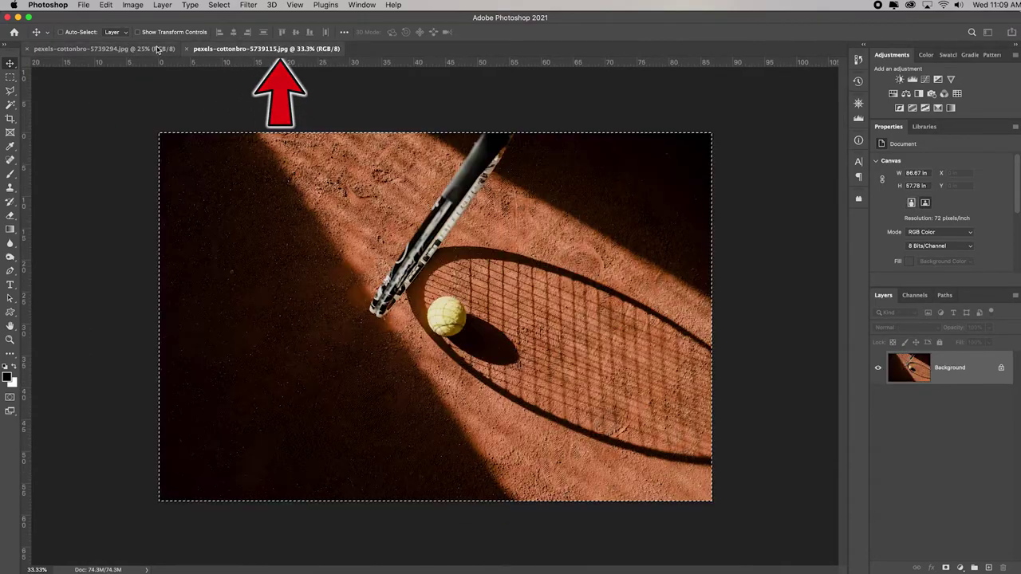
left_click(104, 49)
left_click(244, 49)
left_click(131, 49)
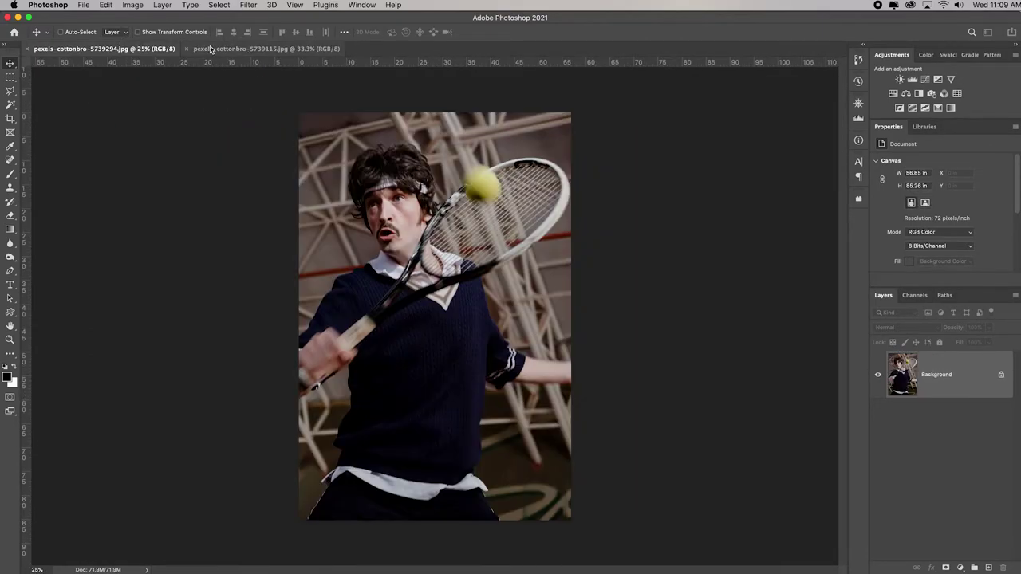
left_click(224, 50)
left_click(124, 50)
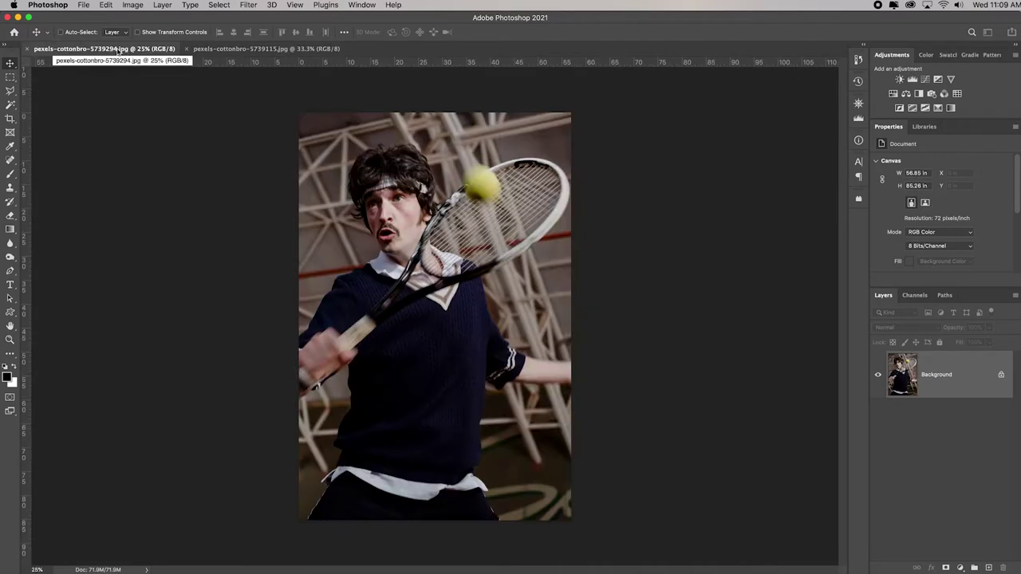
left_click(107, 6)
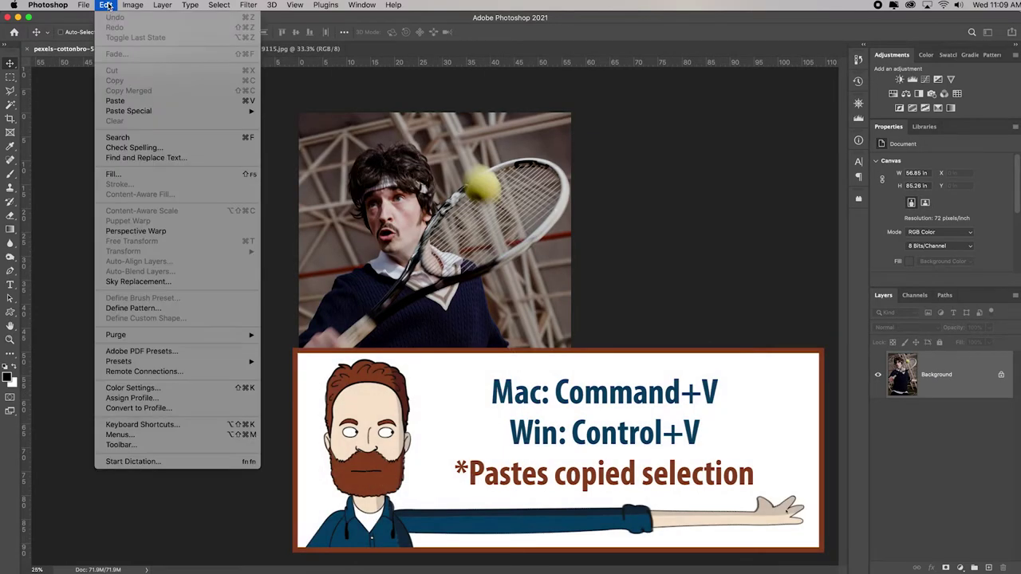
left_click(171, 101)
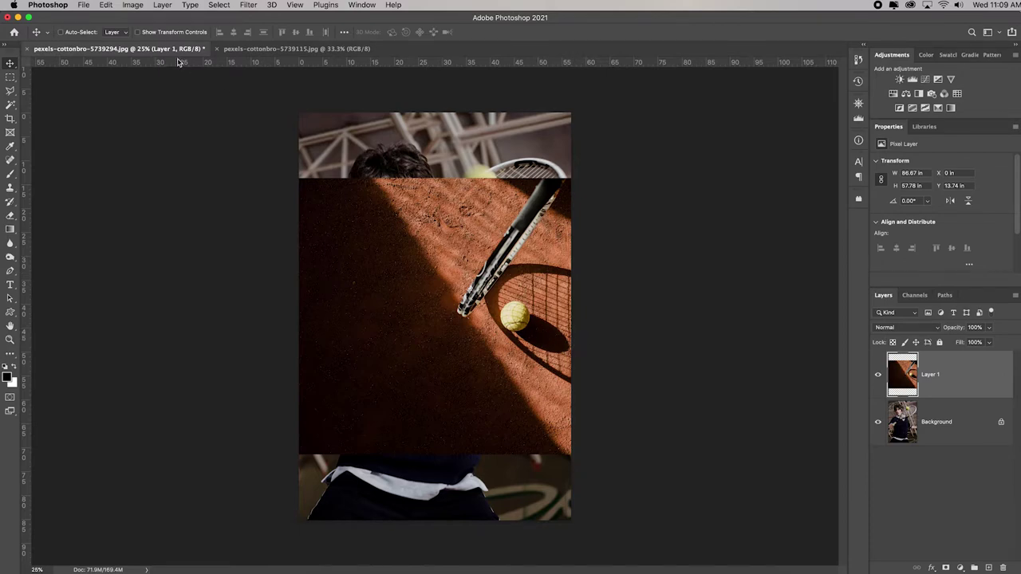
Step: Look through the Transform options, then delete the pasted court layer from the tennis player document
left_click(107, 5)
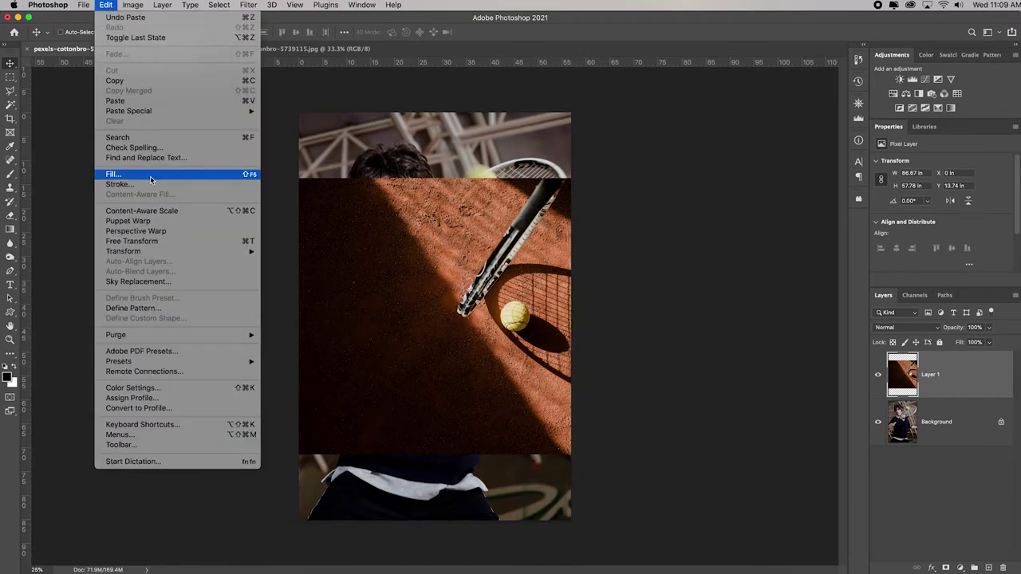
mouse_move(167, 254)
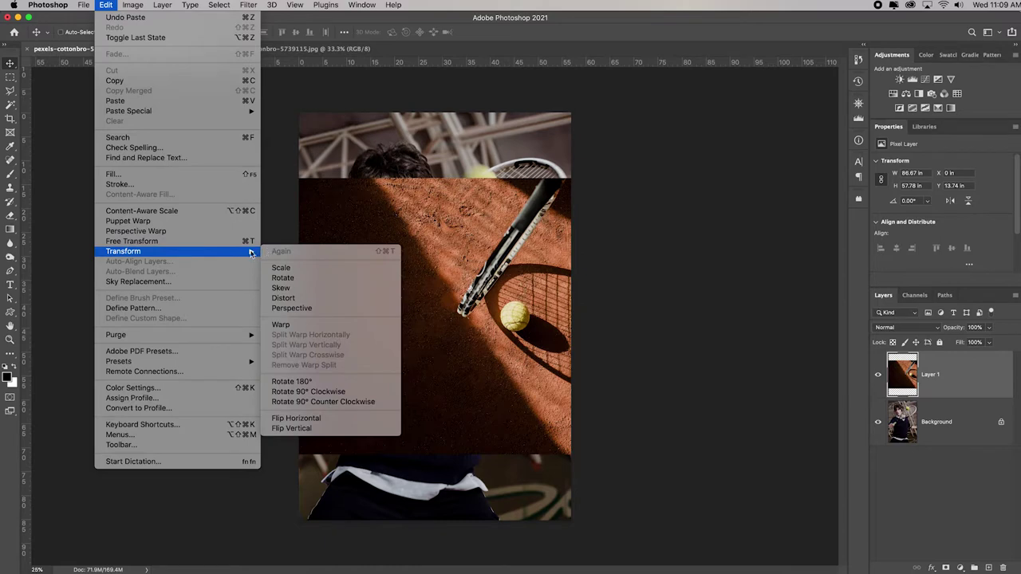
left_click(66, 234)
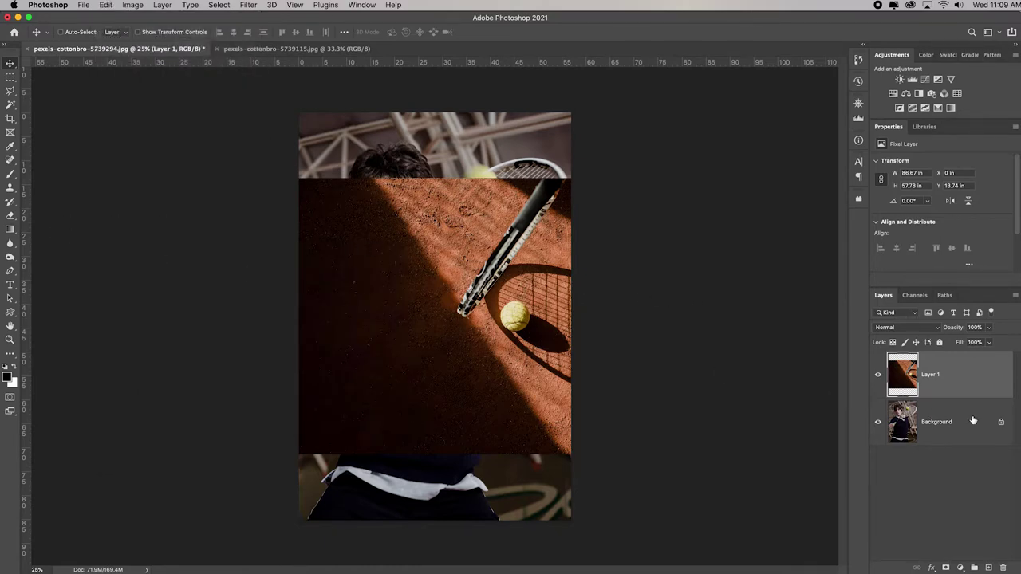
key("Delete")
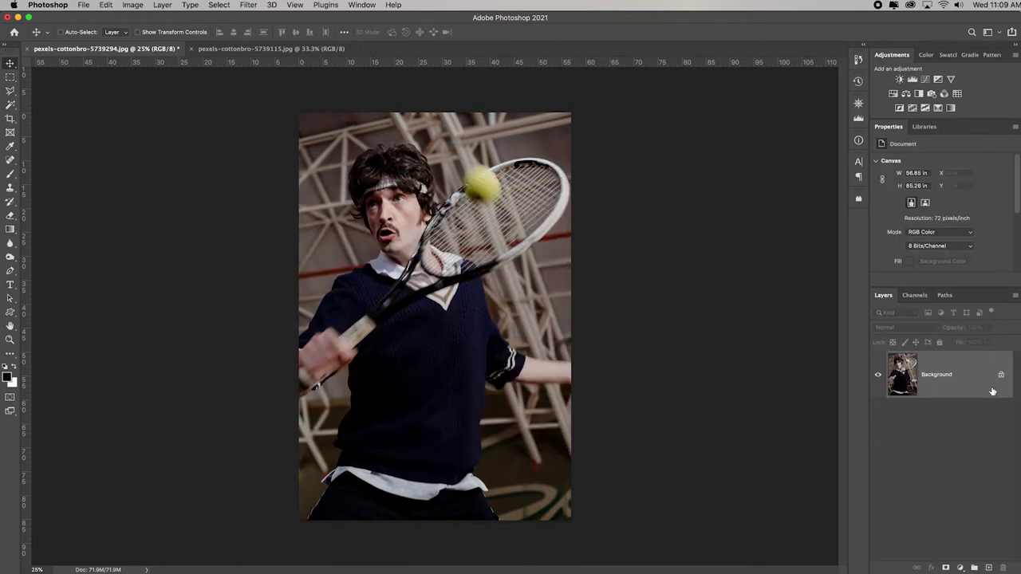
Step: Select the entire tennis player image and copy it
left_click(219, 6)
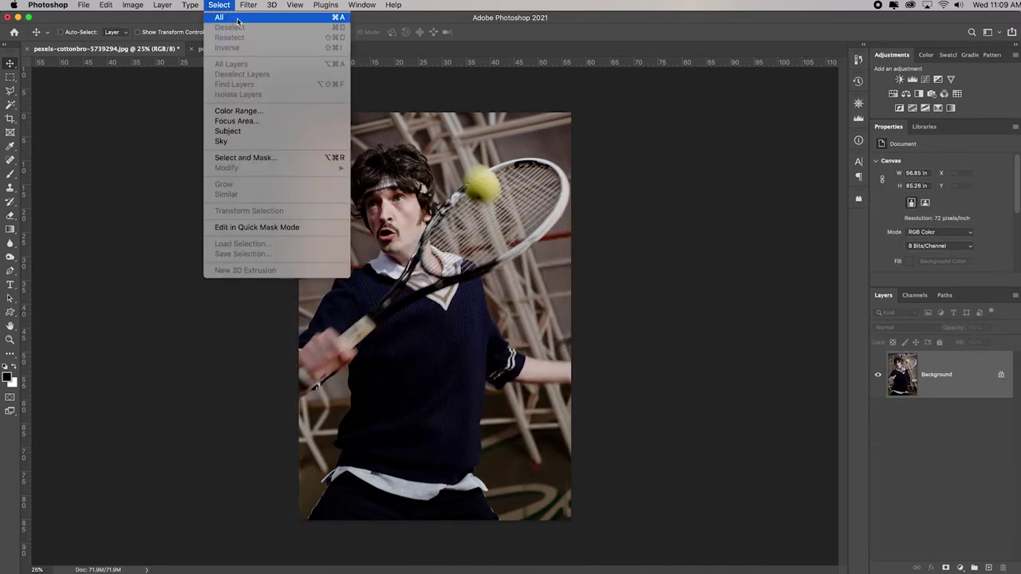
left_click(220, 17)
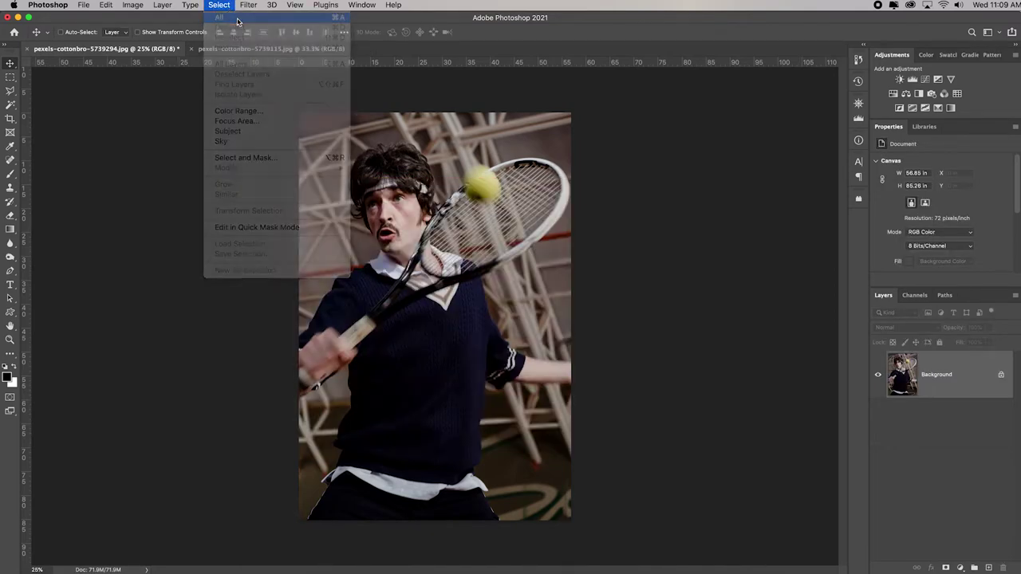
left_click(112, 6)
left_click(159, 81)
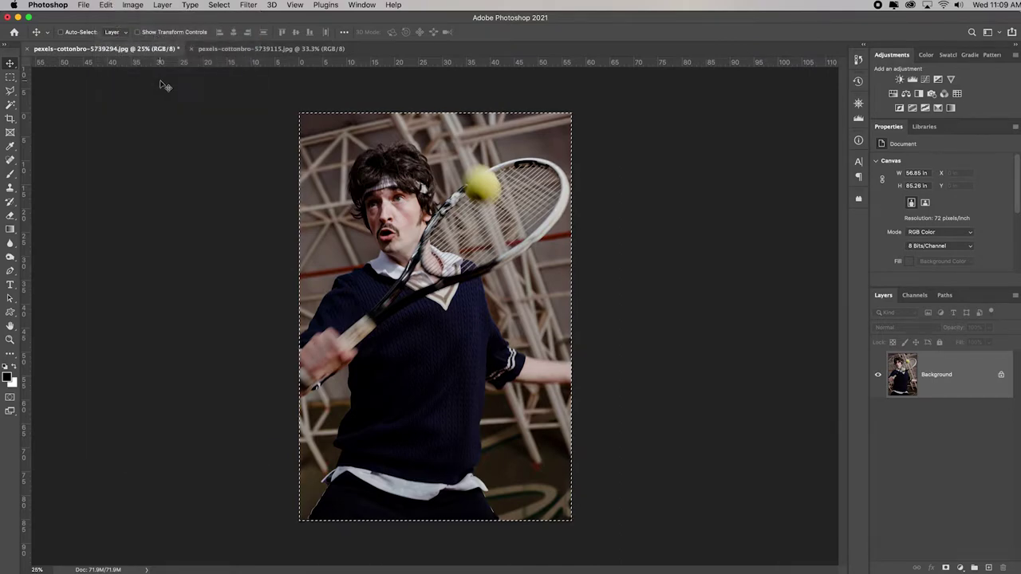
Step: Paste the copied player image into the clay court document, pexels-cottonbro-5739115.jpg
left_click(253, 50)
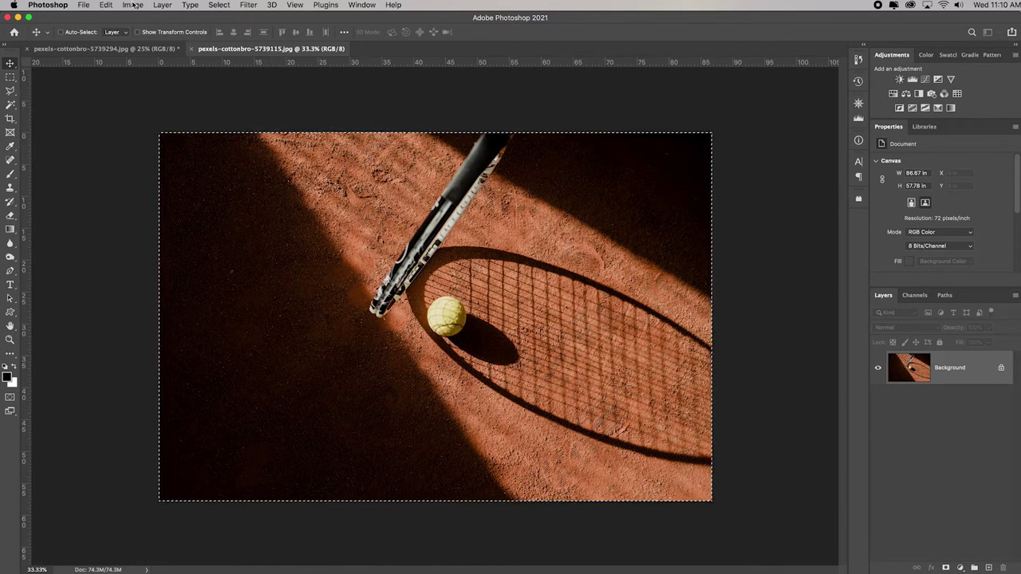
left_click(105, 5)
left_click(137, 101)
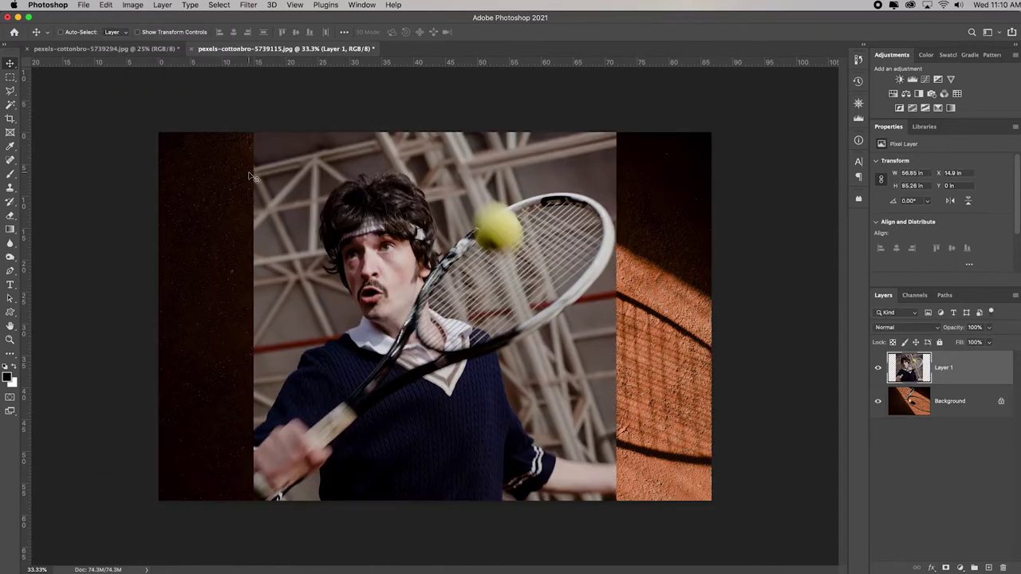
Step: Scale the pasted player layer to about 30 × 45 in and place it over the dark area beside the racket
left_click(106, 5)
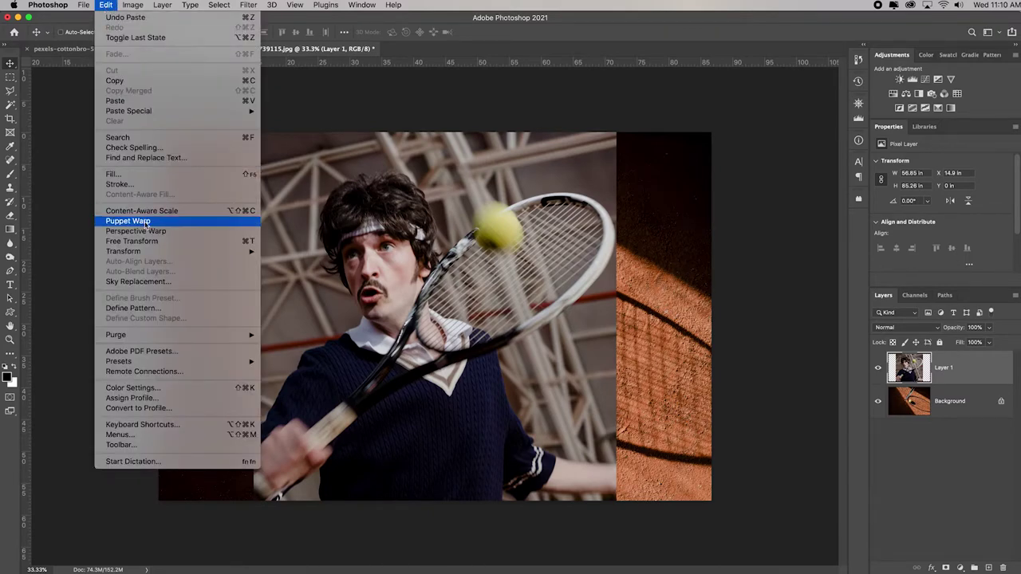
mouse_move(217, 252)
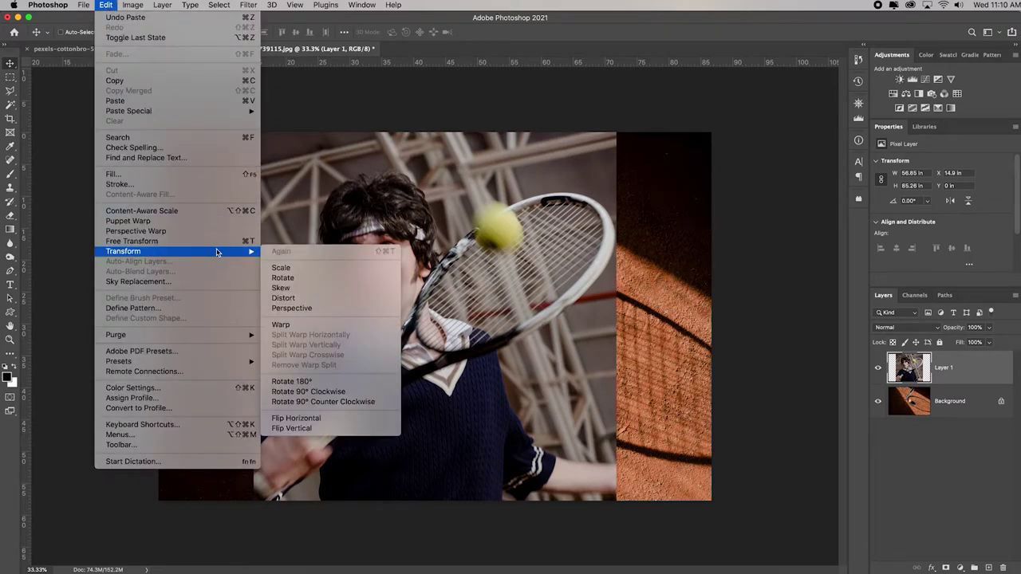
left_click(329, 267)
left_click_drag(617, 131, 368, 225)
key("Return")
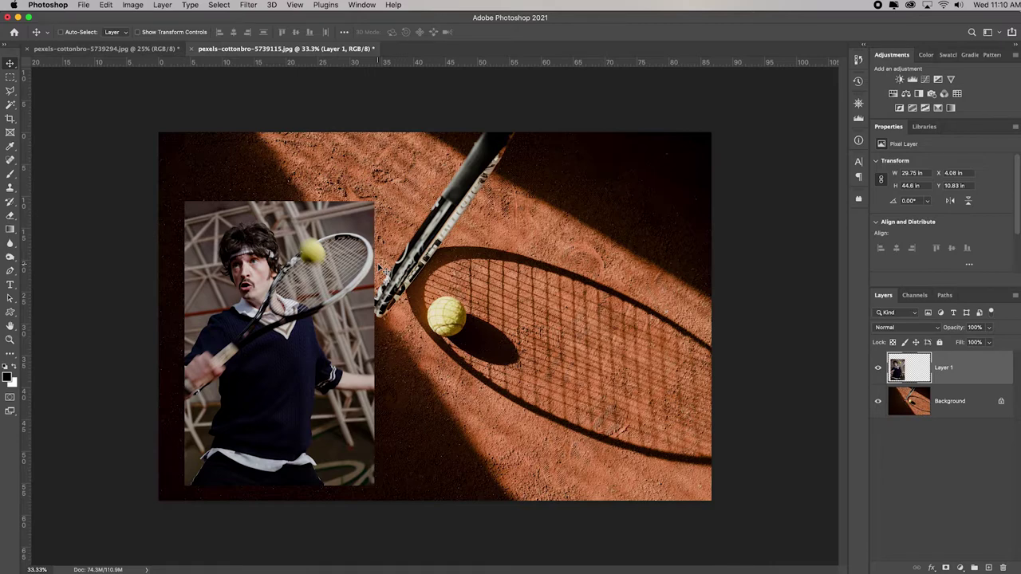
Step: Purge all clipboard and history data, and delete the pasted player layer from the clay court document
left_click(119, 48)
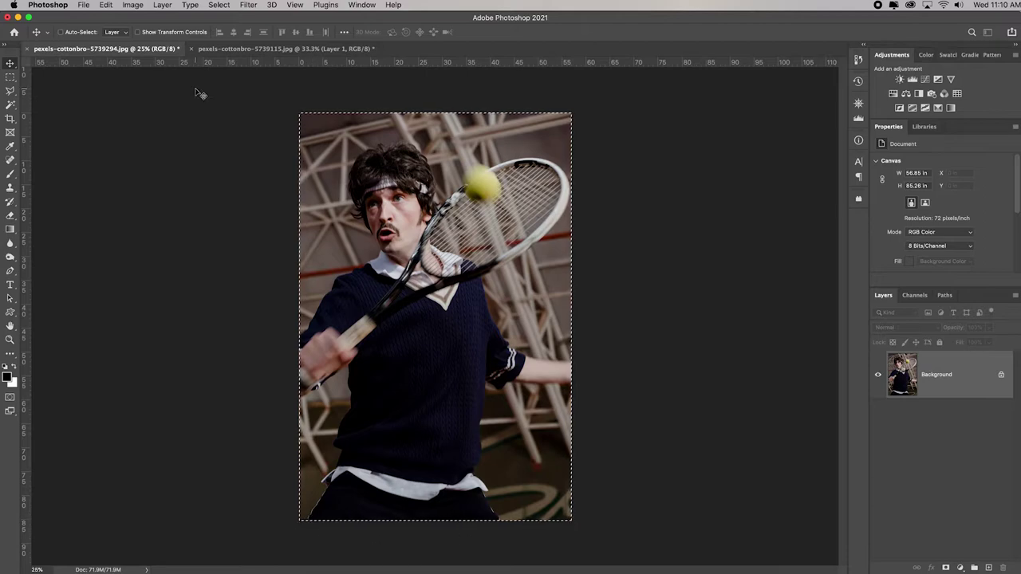
left_click(243, 49)
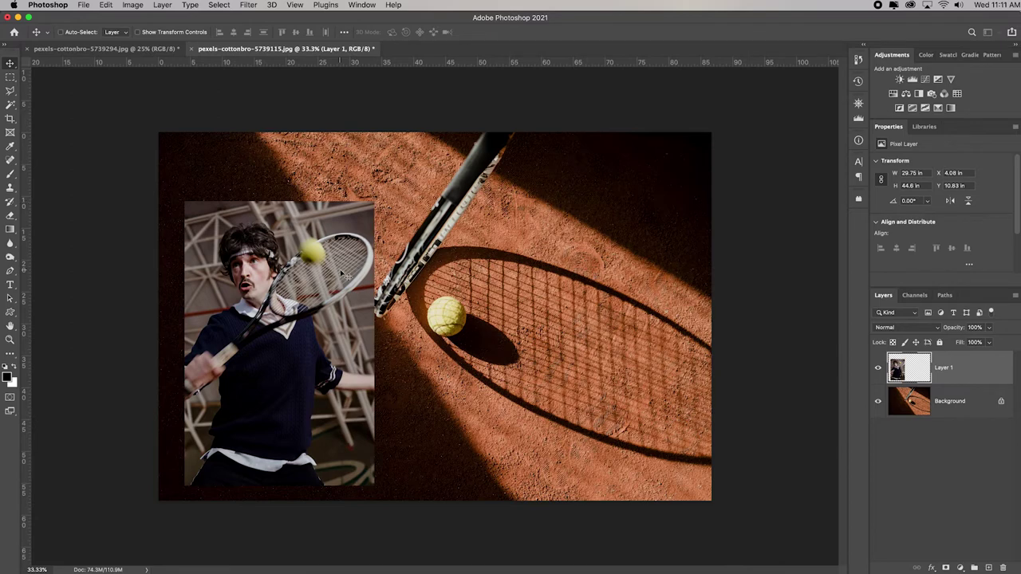
left_click(105, 4)
mouse_move(221, 336)
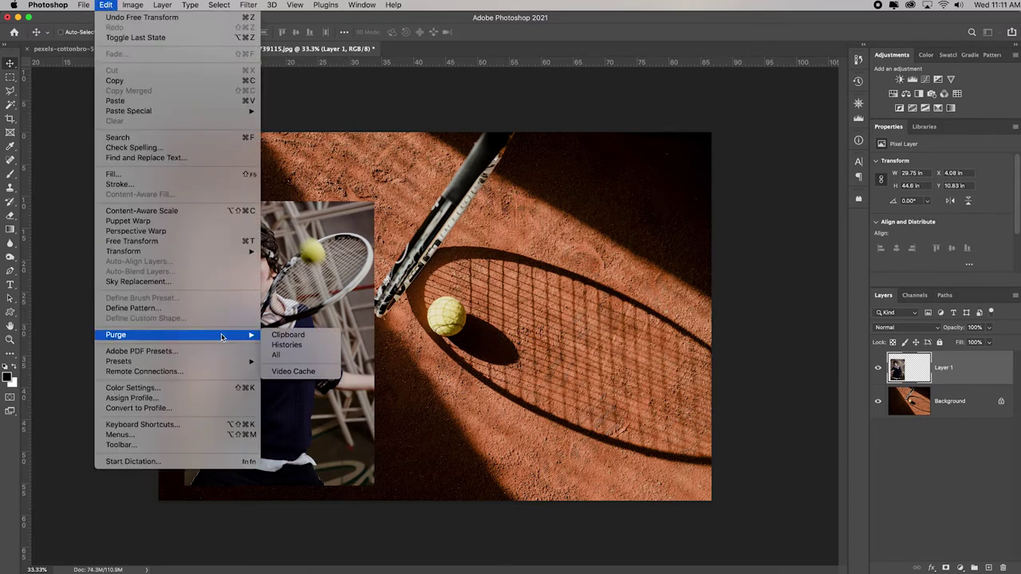
left_click(302, 358)
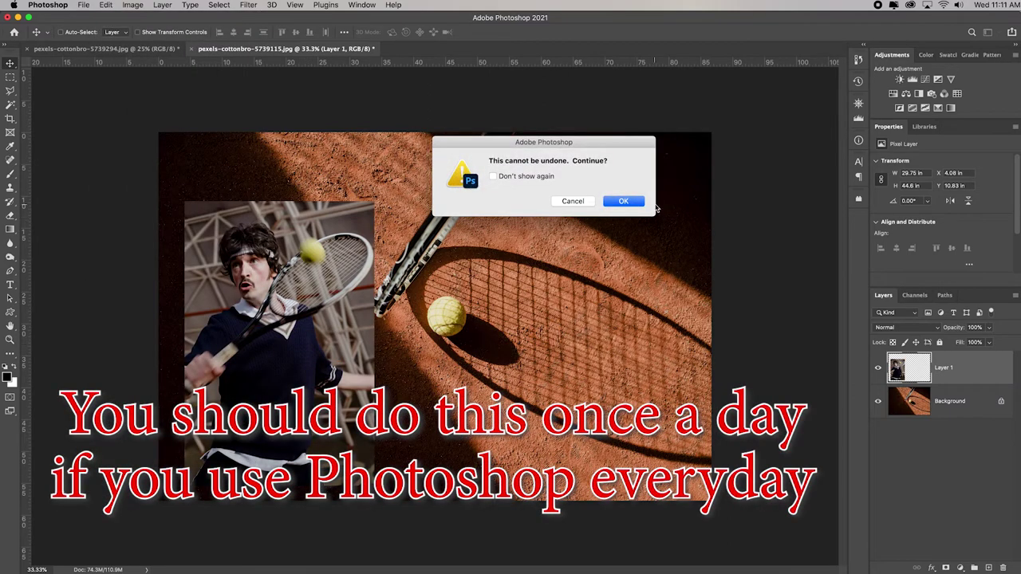
left_click(624, 202)
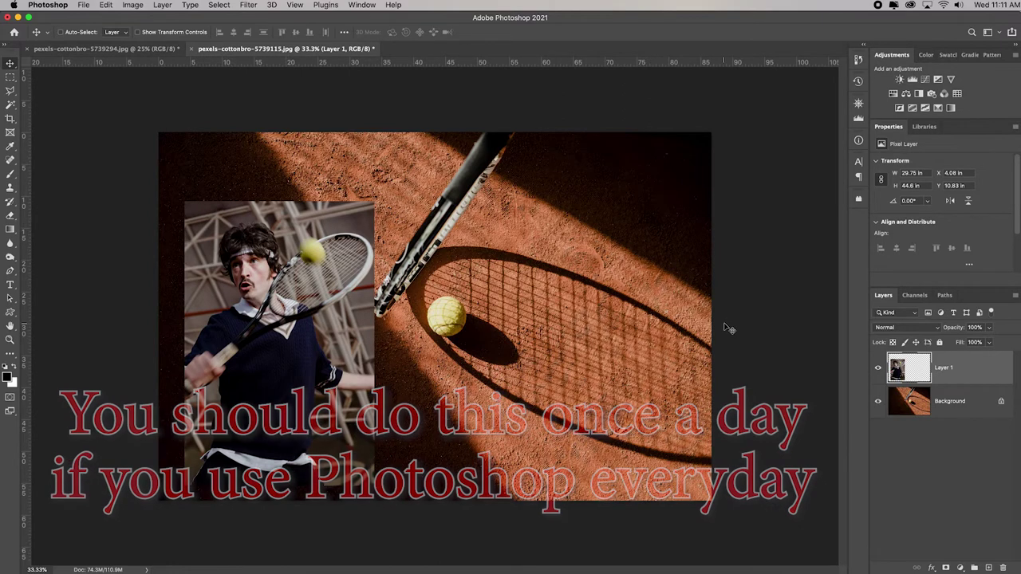
key("Delete")
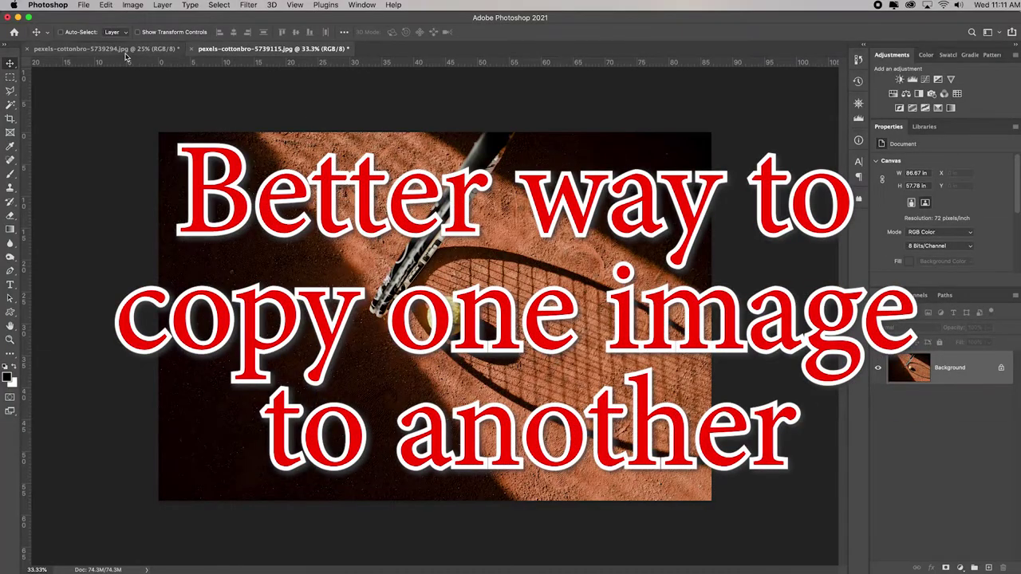
Step: Deselect the tennis player image and copy its Background layer directly into the clay court document, pexels-cottonbro-5739115.jpg
left_click(120, 49)
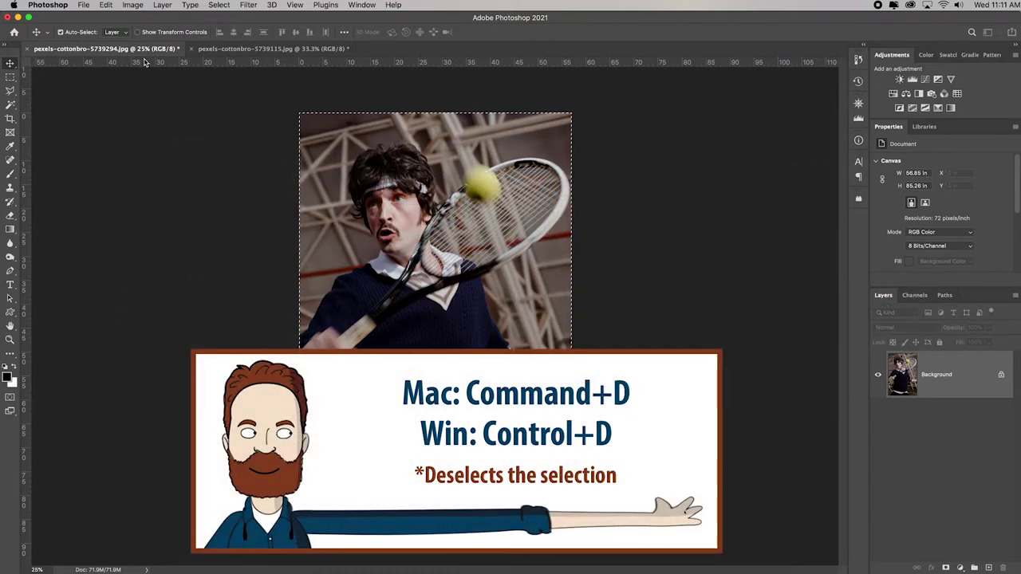
left_click(220, 5)
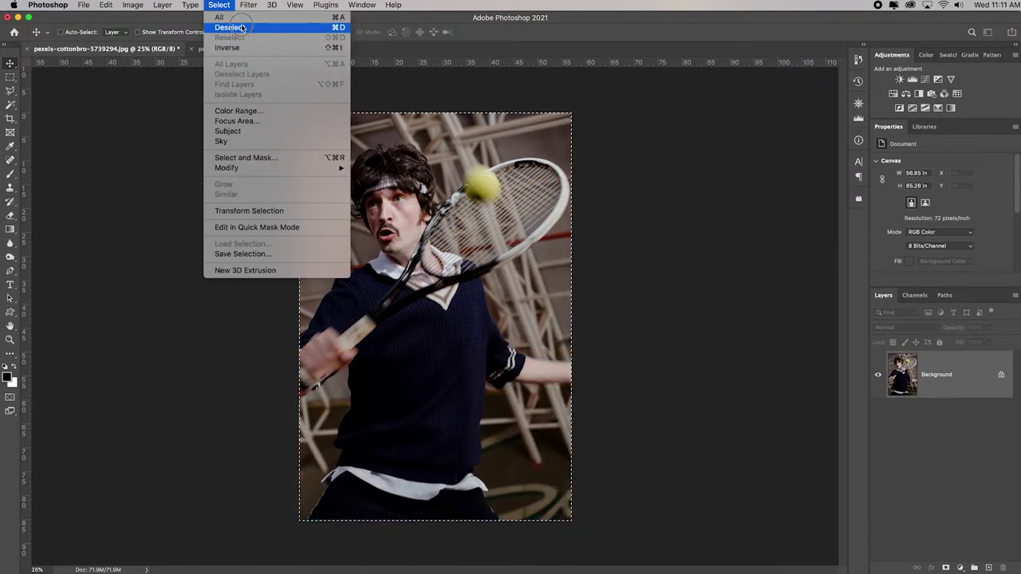
left_click(292, 27)
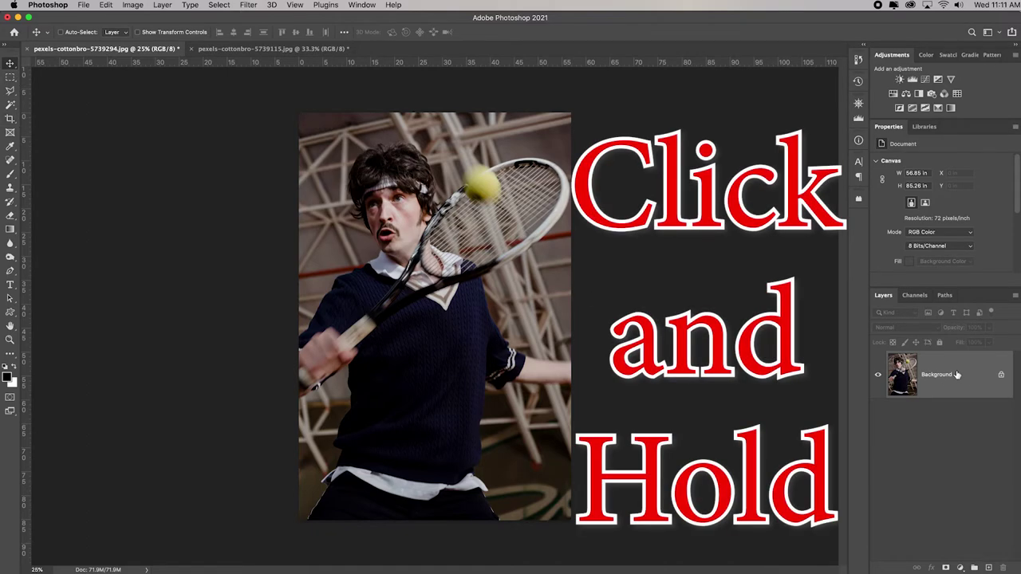
left_click_drag(957, 375, 456, 349)
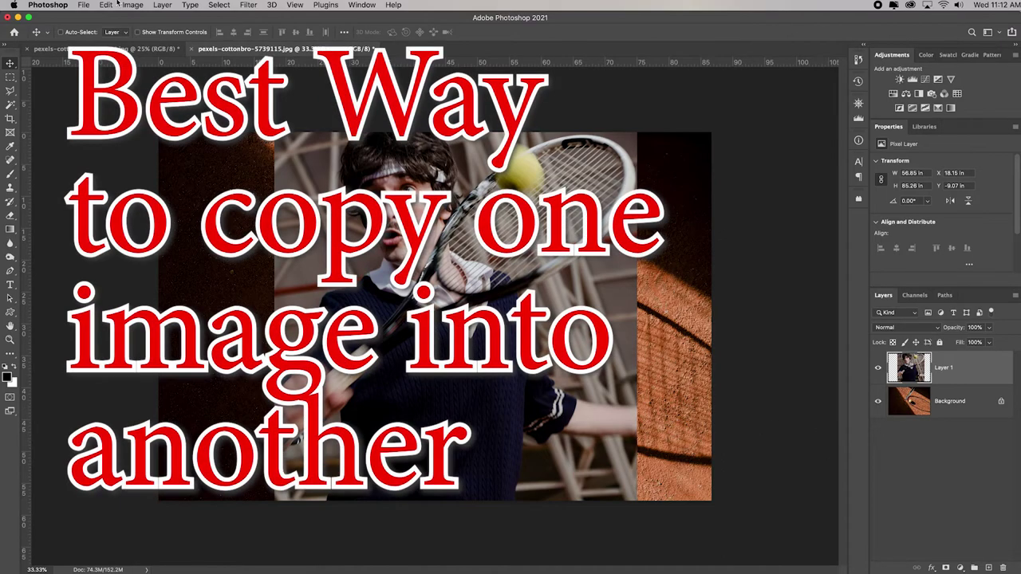
Step: Close the clay court and tennis player documents without saving their changes
left_click(191, 49)
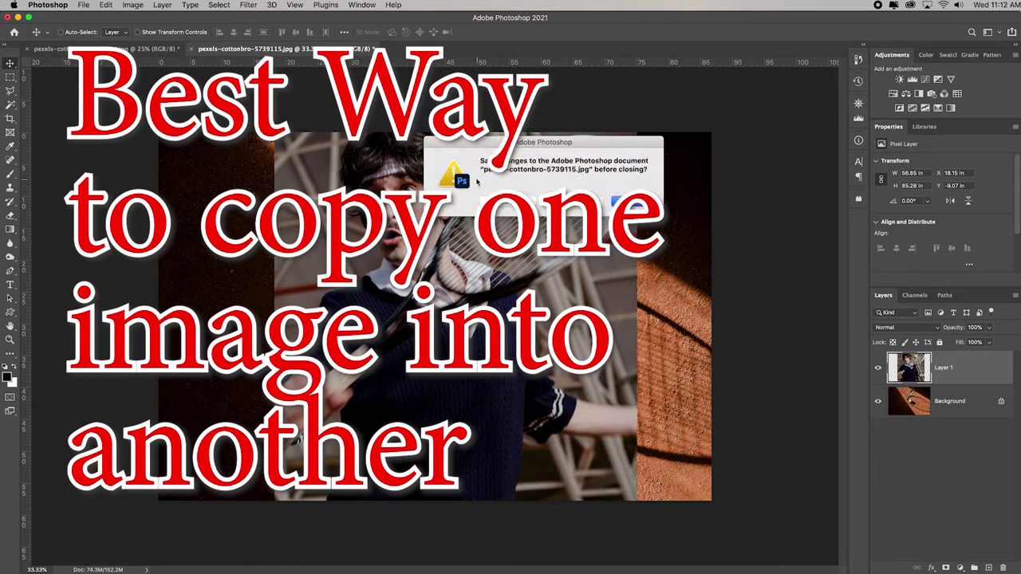
left_click(507, 207)
left_click(28, 50)
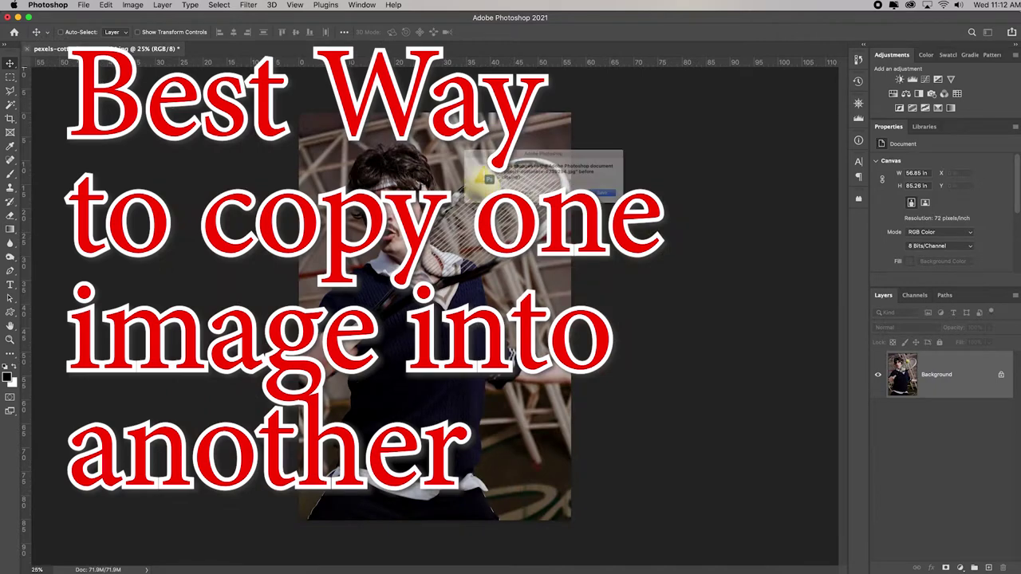
left_click(505, 204)
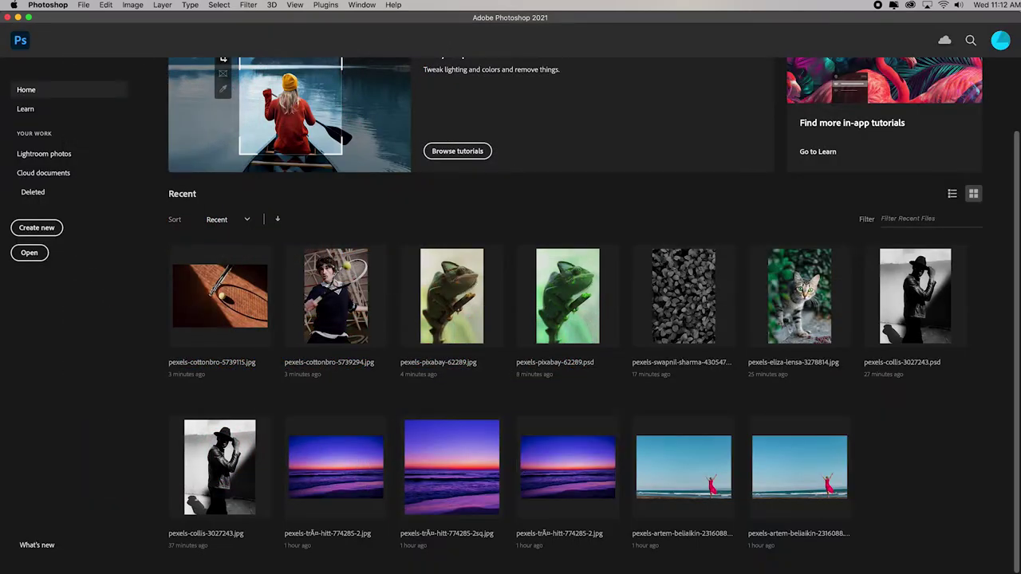
Step: Switch to Adobe Bridge and load pexels-cottonbro-5739294.jpg and pexels-cottonbro-5739115.jpg together as Photoshop layers in one document
left_click(504, 568)
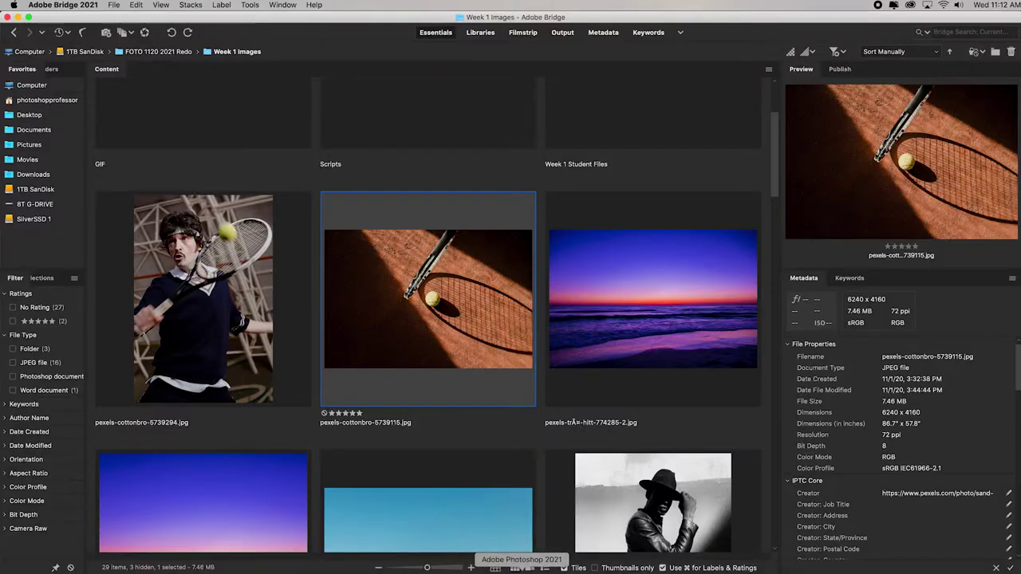
left_click(234, 342, "super")
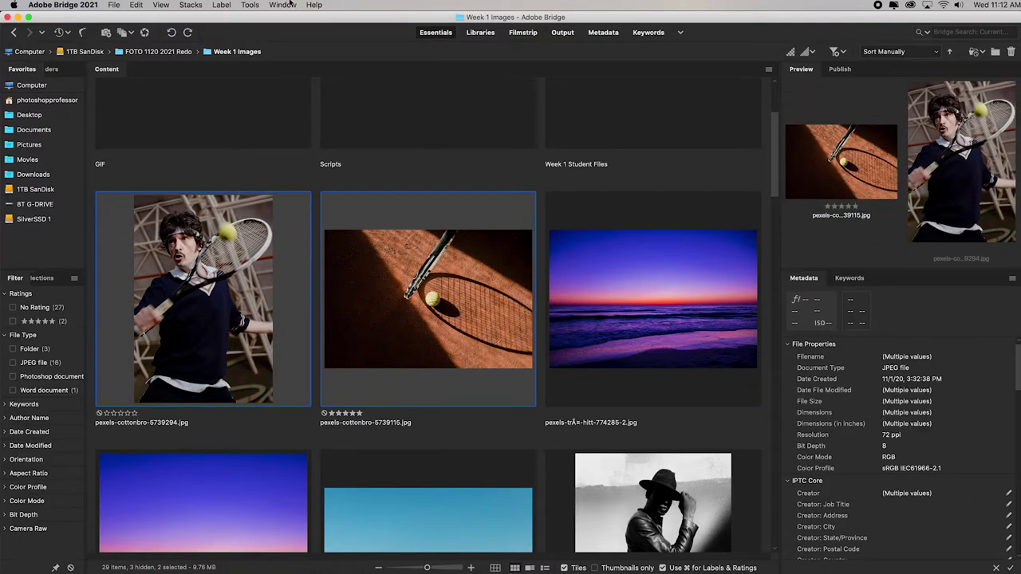
left_click(251, 5)
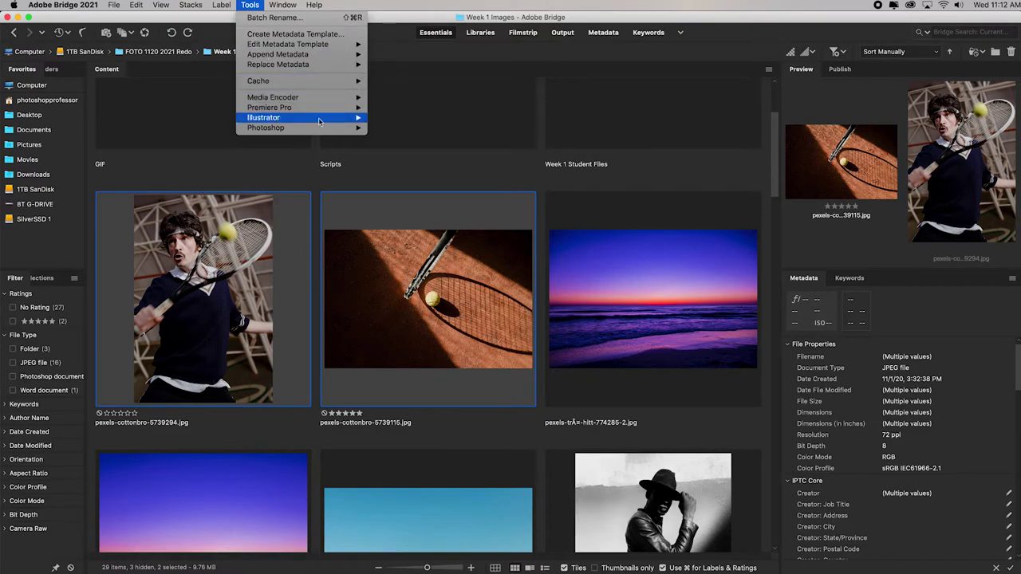
mouse_move(324, 130)
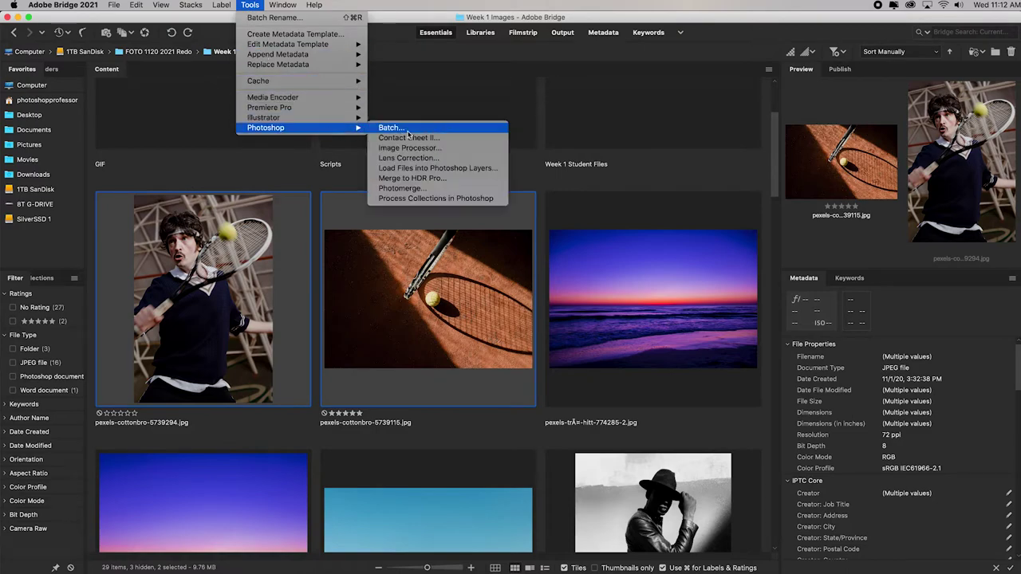
left_click(496, 169)
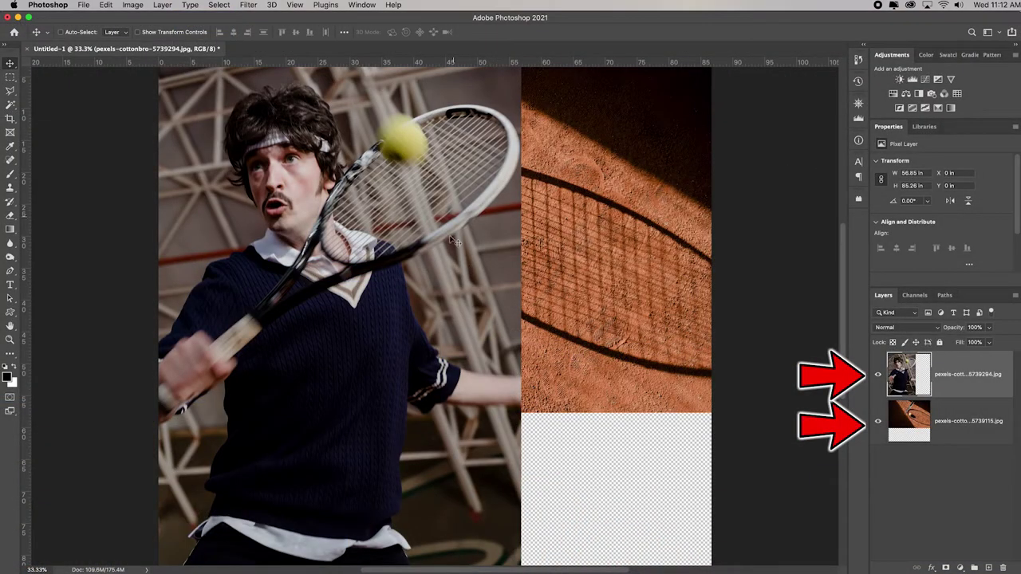
Step: Free Transform the player layer to about 44.4% and place it over the dark area of the court beside the racket
left_click(105, 4)
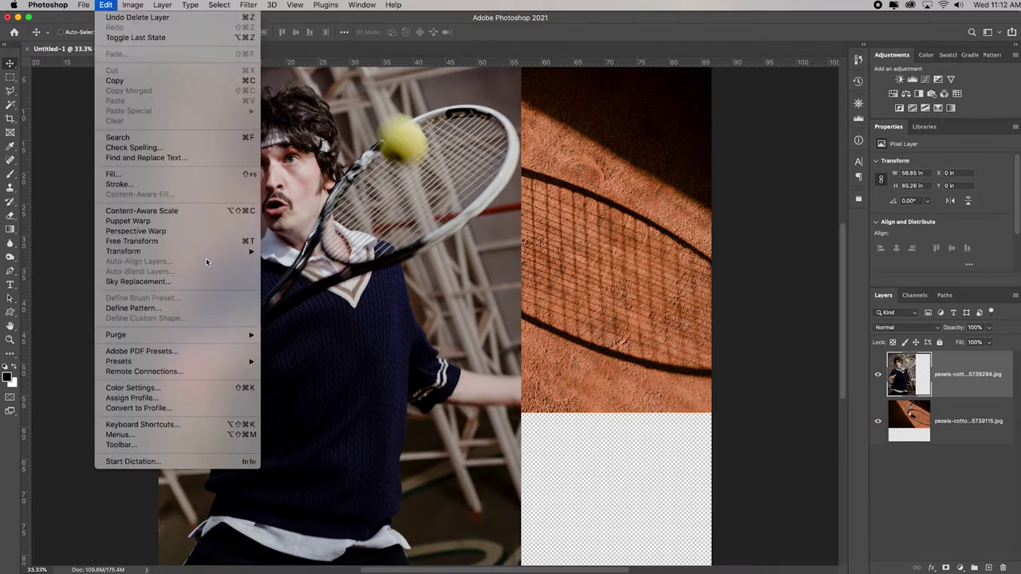
mouse_move(211, 251)
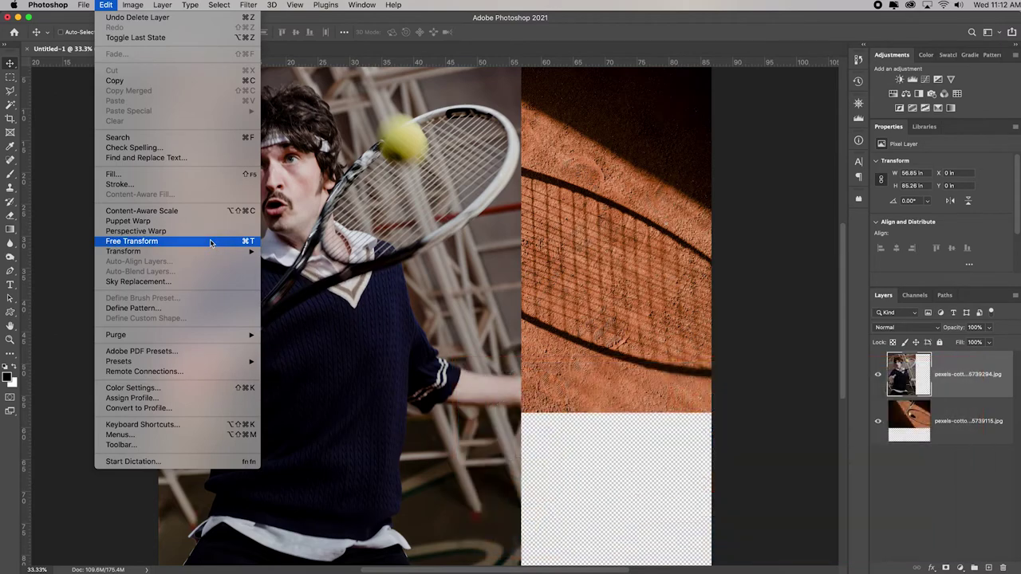
left_click(210, 242)
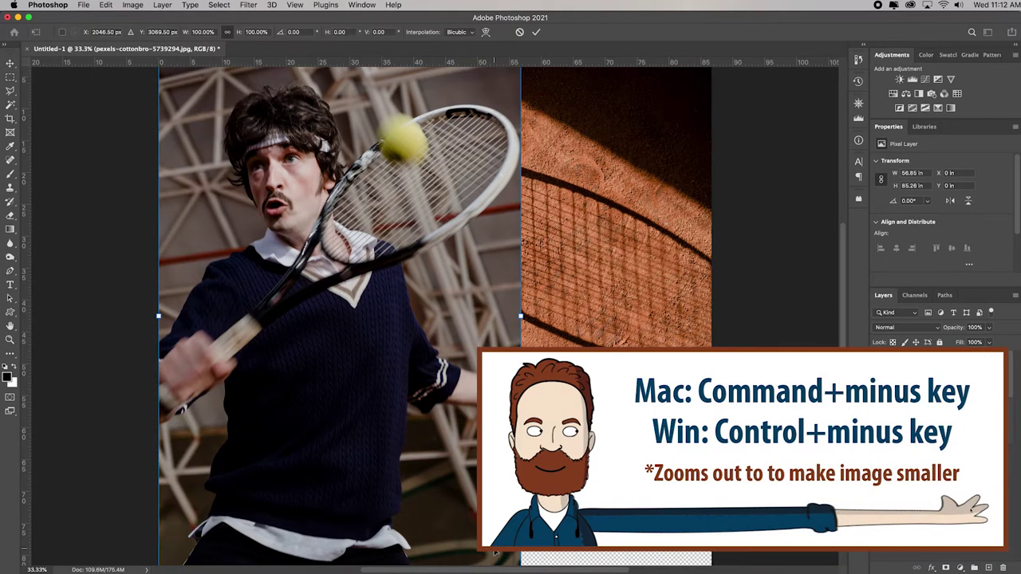
key("super+minus")
key("super+minus")
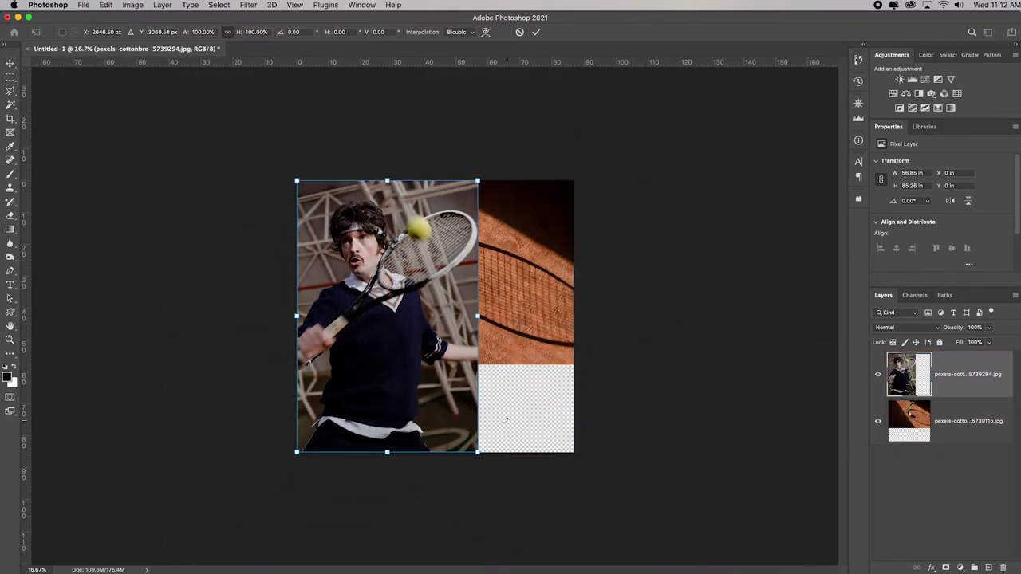
left_click_drag(477, 452, 362, 328)
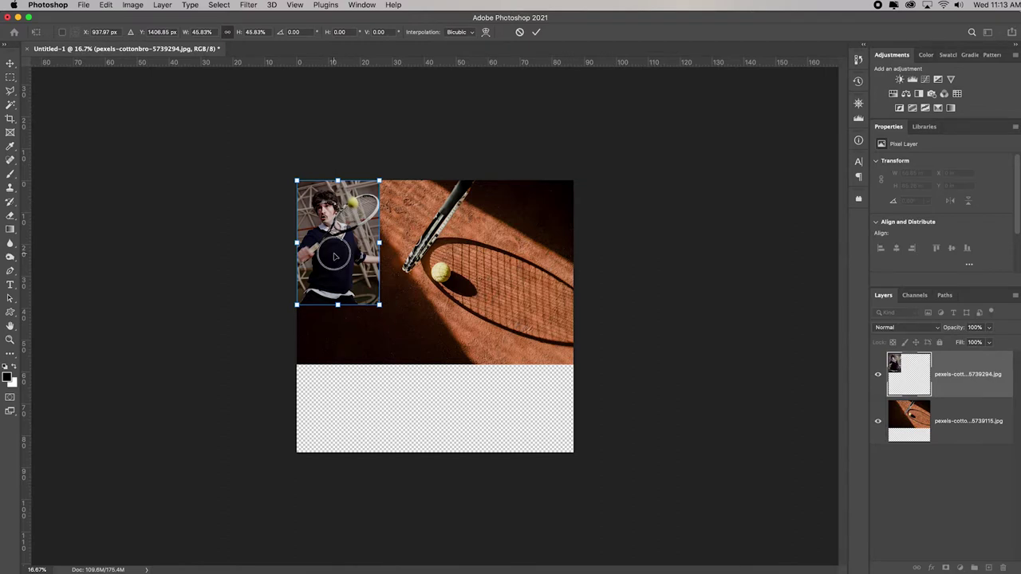
left_click_drag(333, 250, 344, 294)
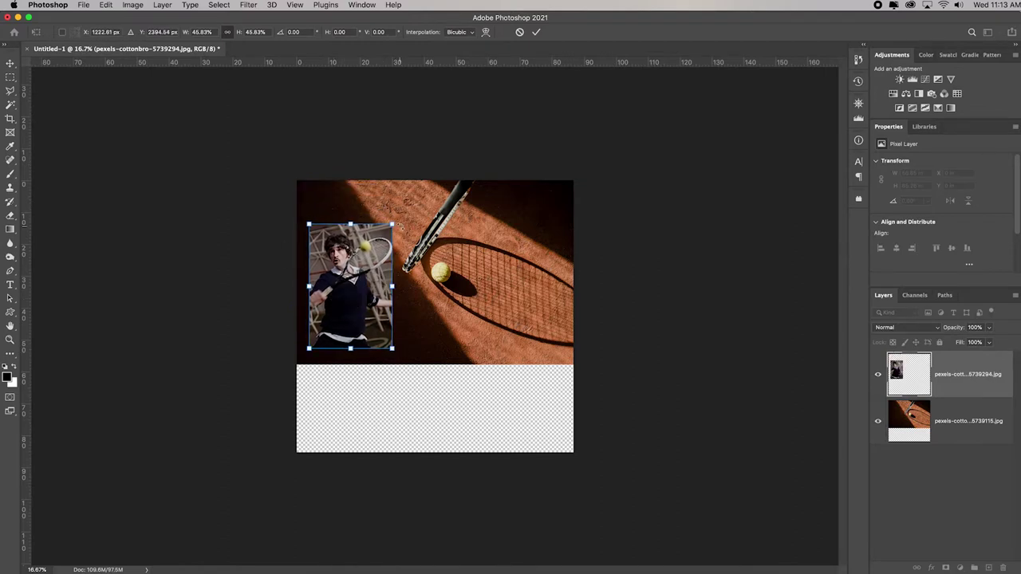
left_click_drag(394, 223, 393, 226)
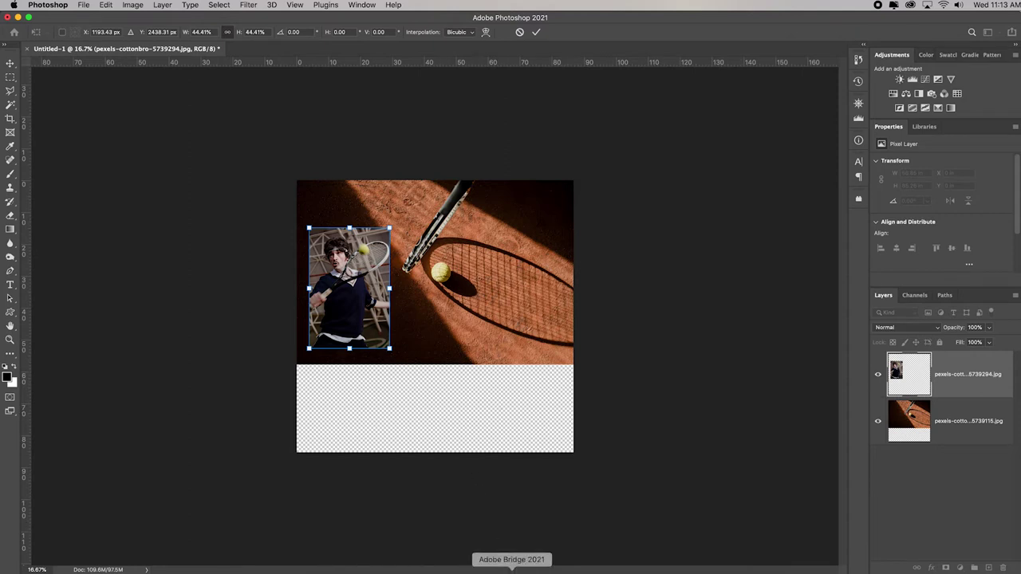
left_click(508, 569)
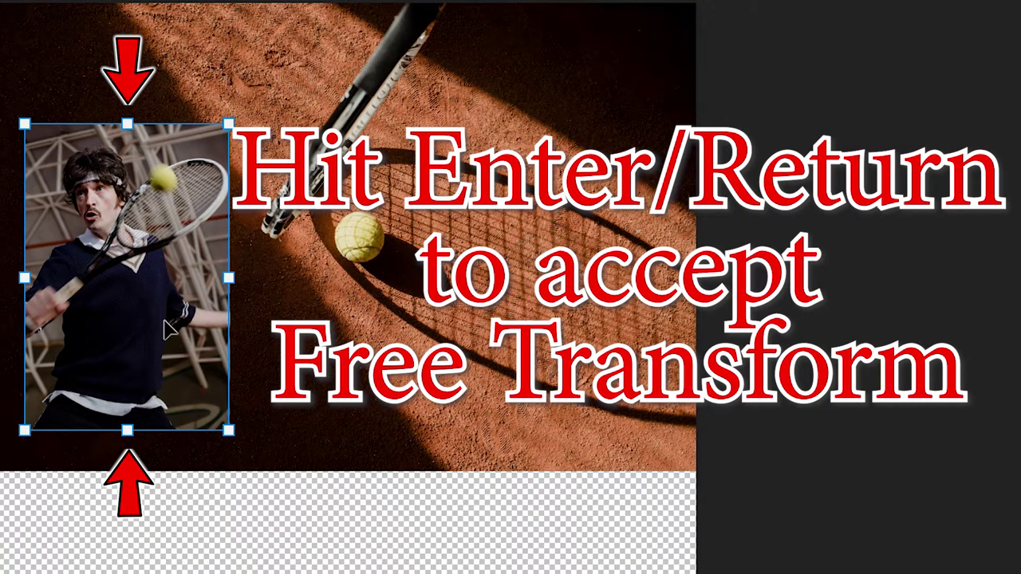
key("Return")
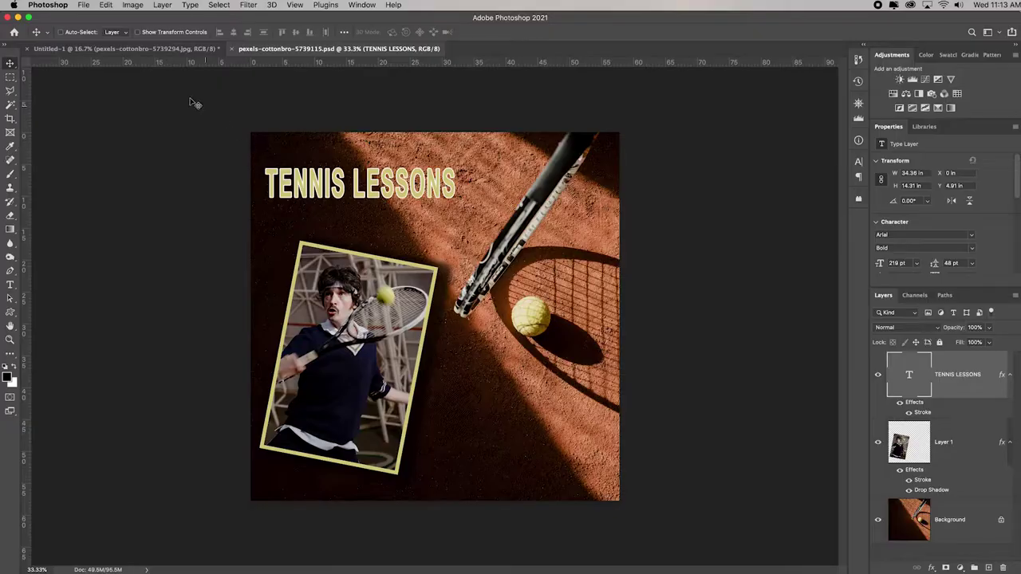
Step: In the Untitled-1 document, add a Stroke effect to the player layer with a size of 54 px and Inside position
left_click(120, 49)
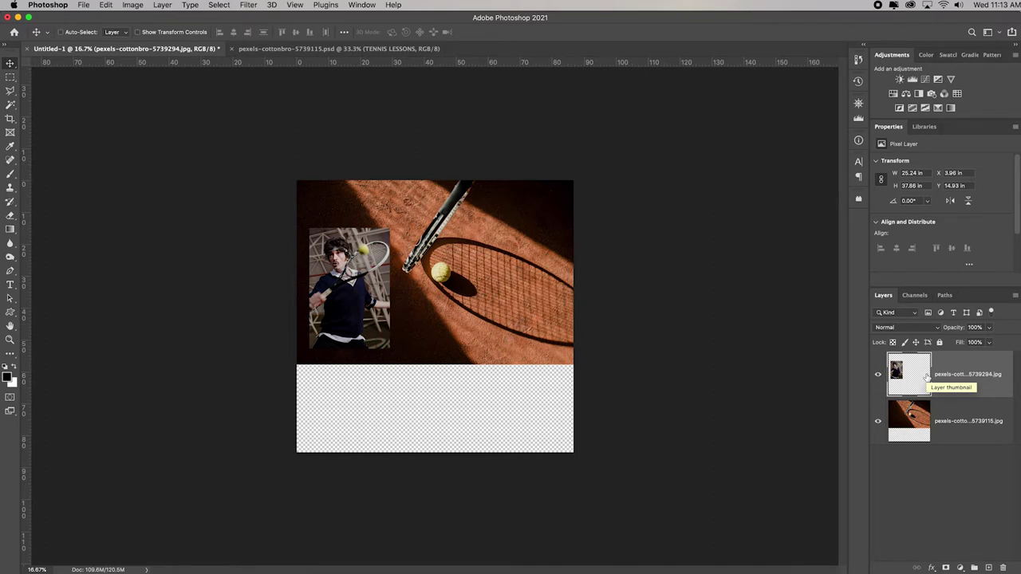
left_click(931, 569)
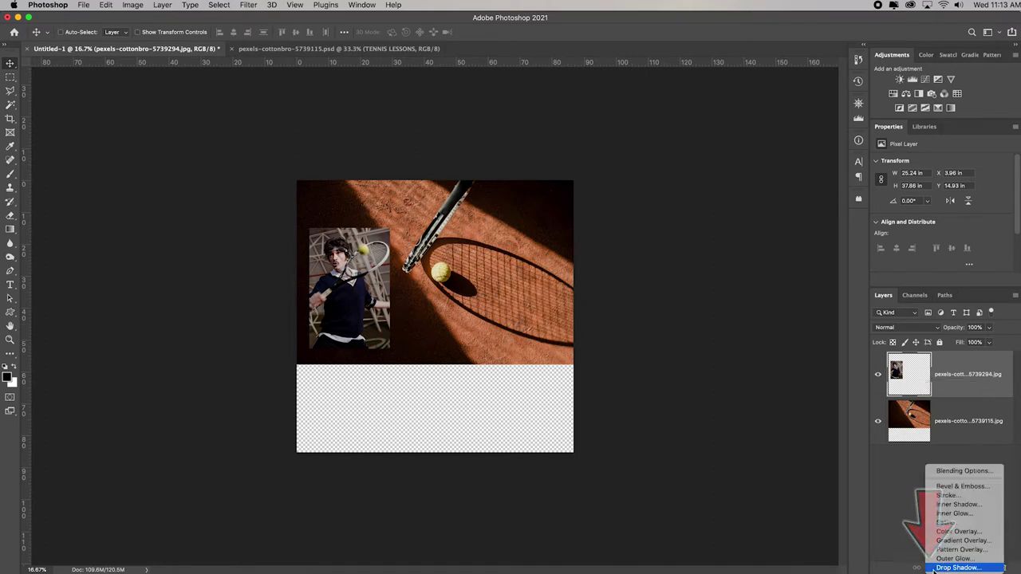
left_click(948, 496)
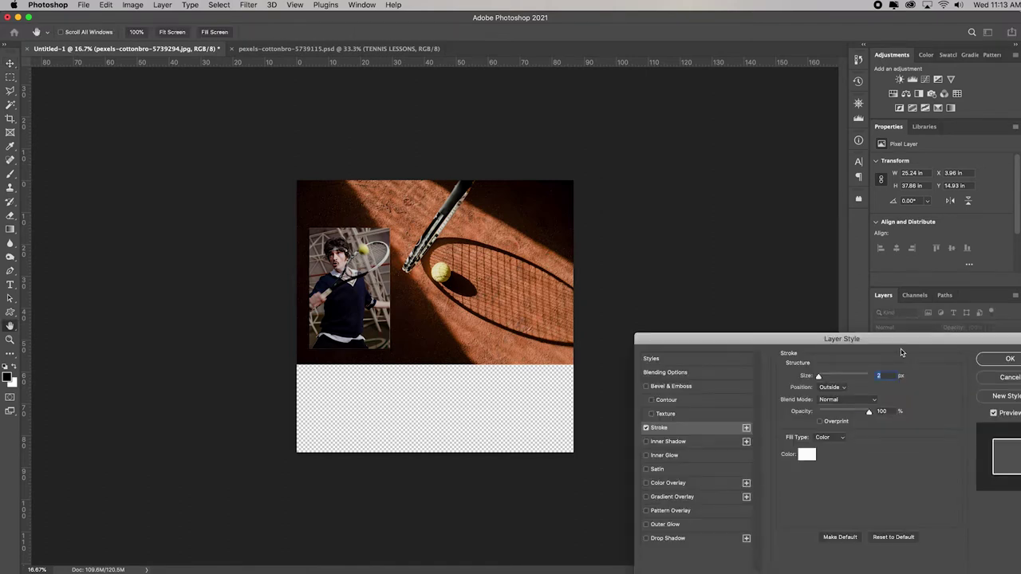
left_click_drag(901, 345, 754, 161)
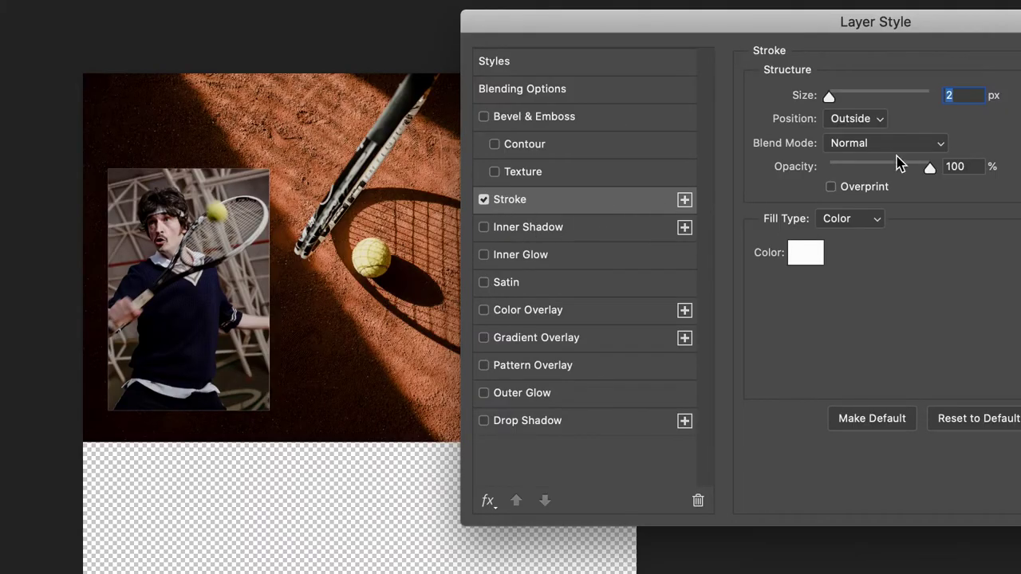
left_click_drag(829, 96, 877, 104)
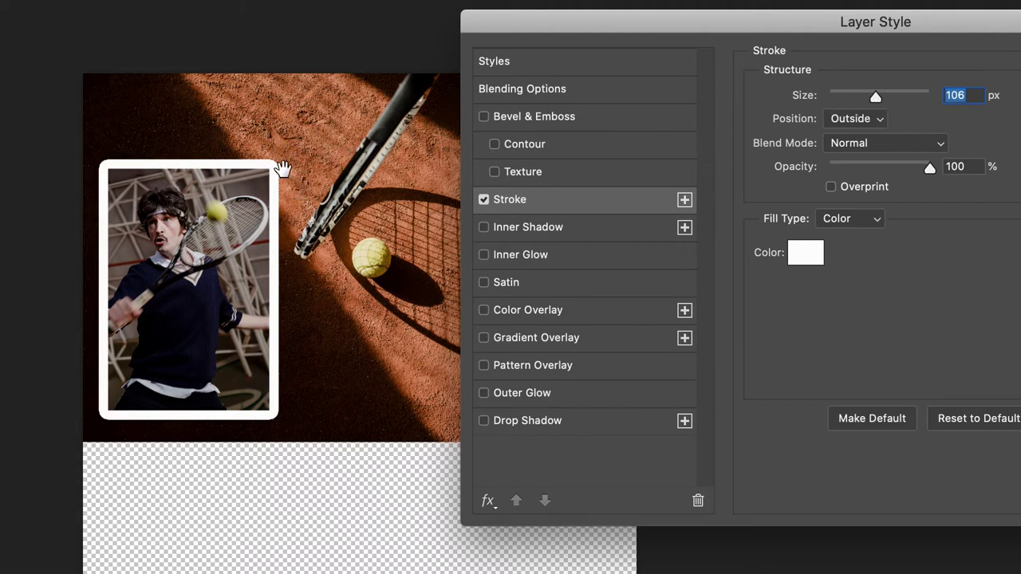
left_click(880, 120)
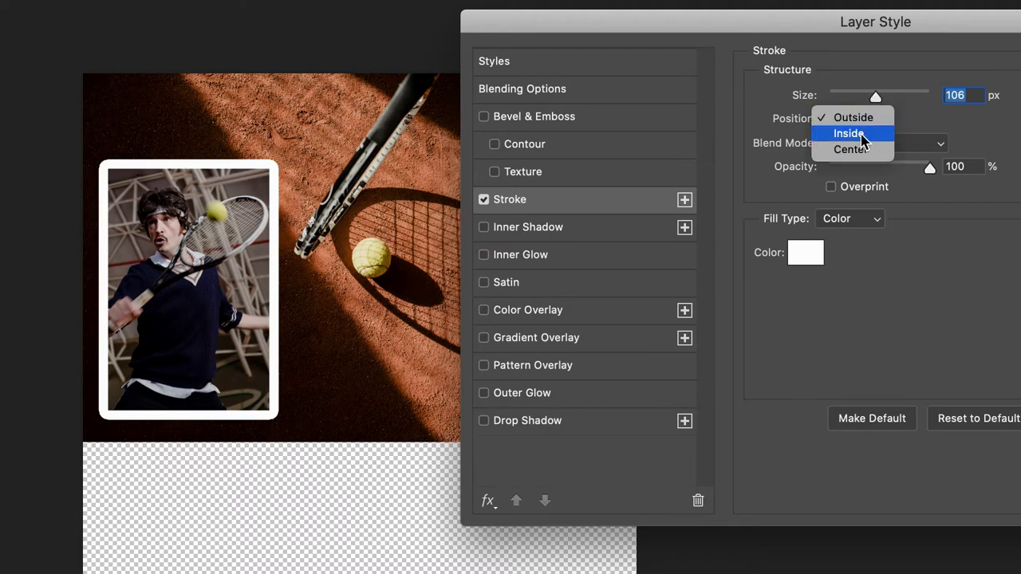
left_click(861, 135)
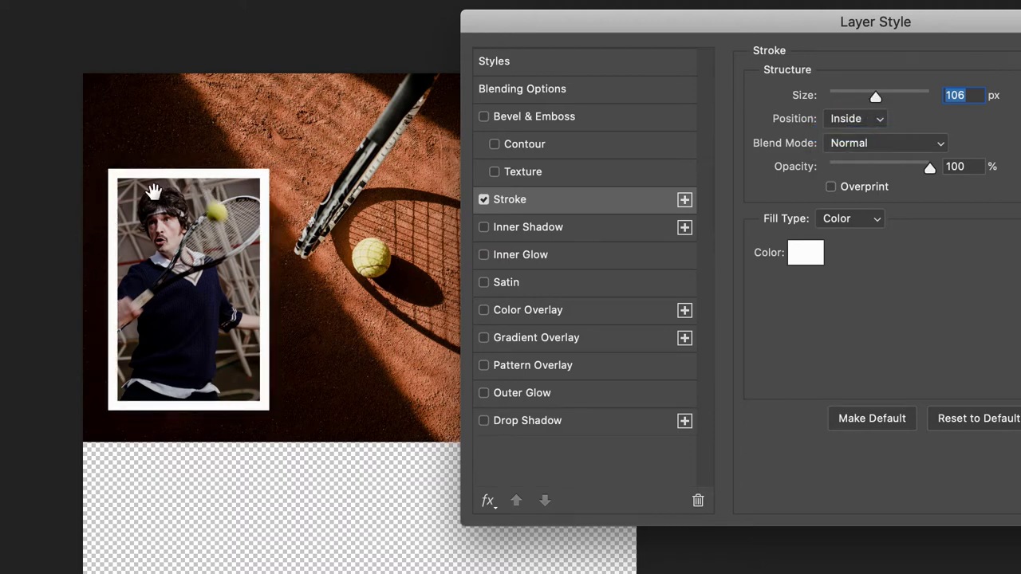
mouse_move(875, 98)
left_mouse_down()
mouse_move(836, 98)
mouse_move(930, 98)
mouse_move(855, 98)
left_mouse_up()
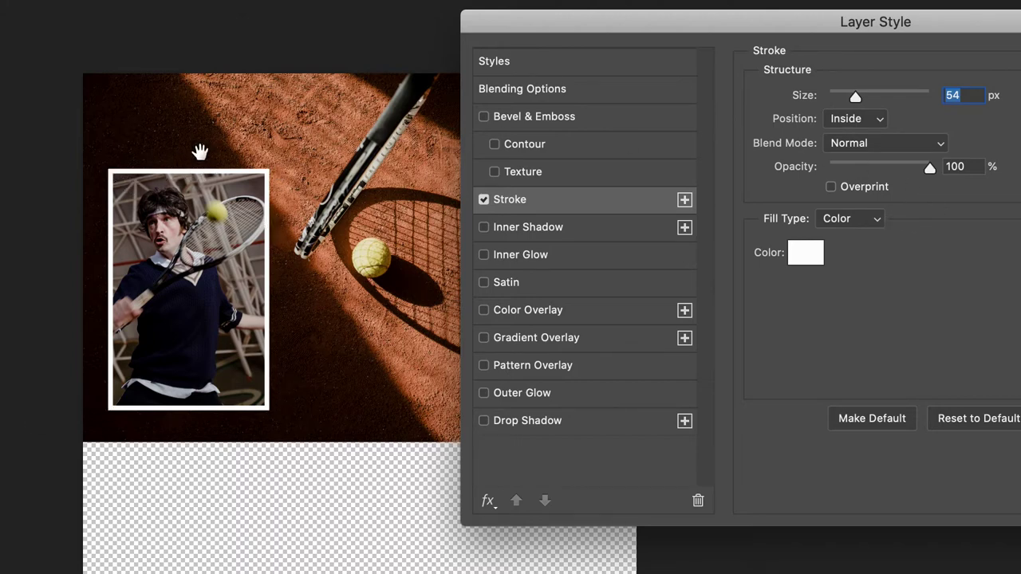
Step: Set the stroke color to the yellow sampled from the tennis ball, #c3b866, and apply the layer style
left_click(804, 256)
mouse_move(716, 275)
left_mouse_down()
mouse_move(352, 247)
mouse_move(343, 164)
left_mouse_up()
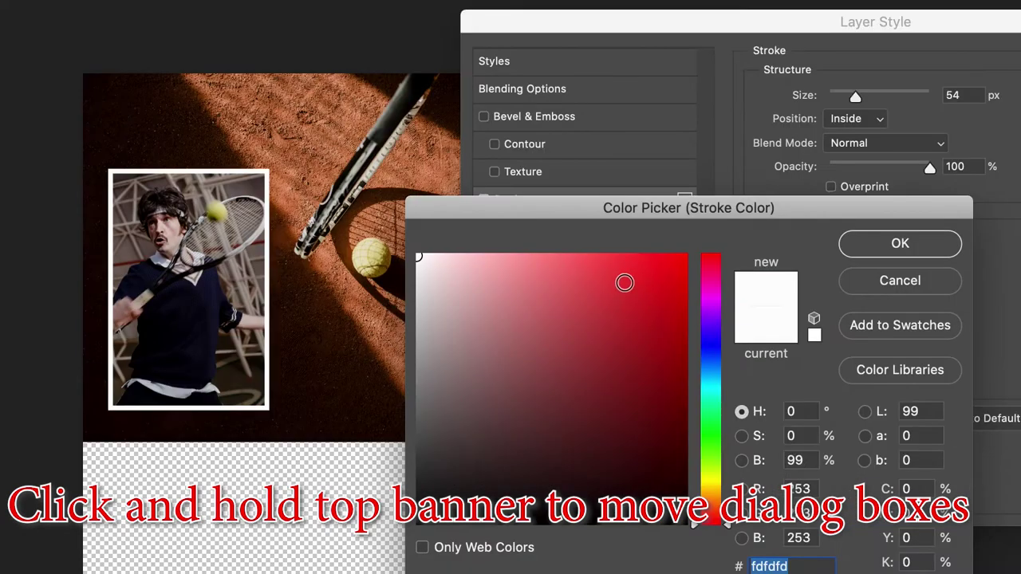
left_click(390, 211)
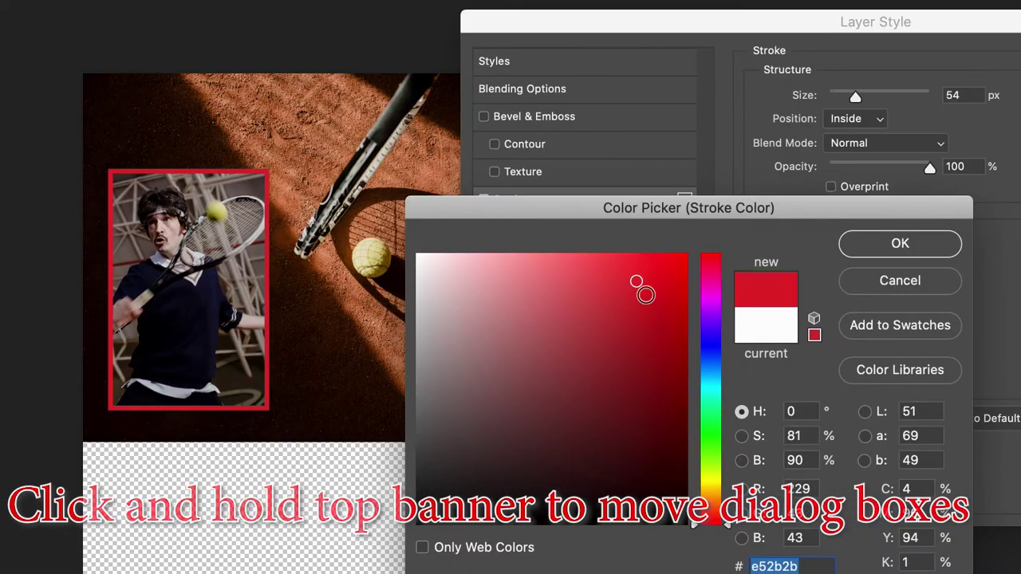
left_click(710, 353)
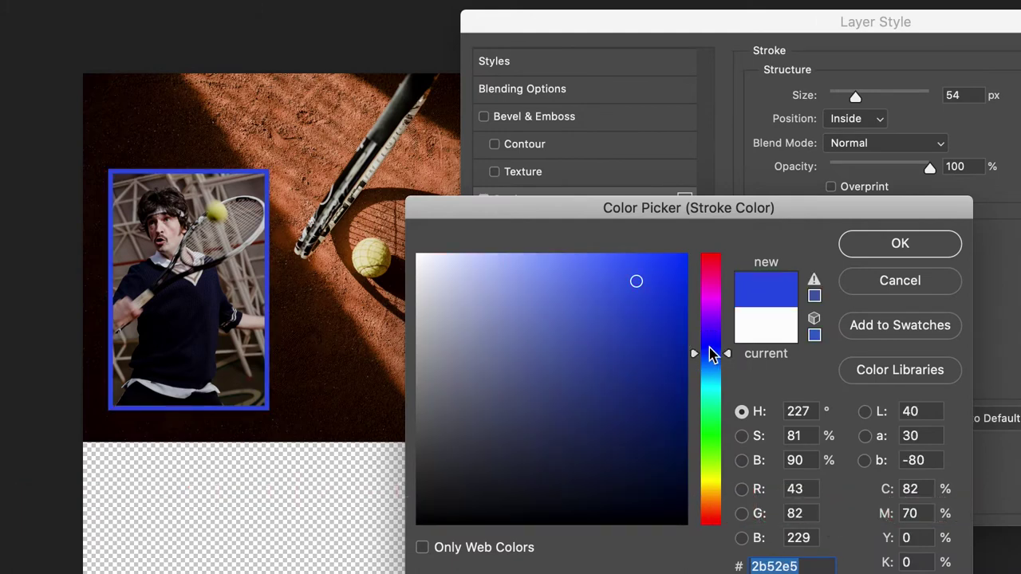
left_click(712, 443)
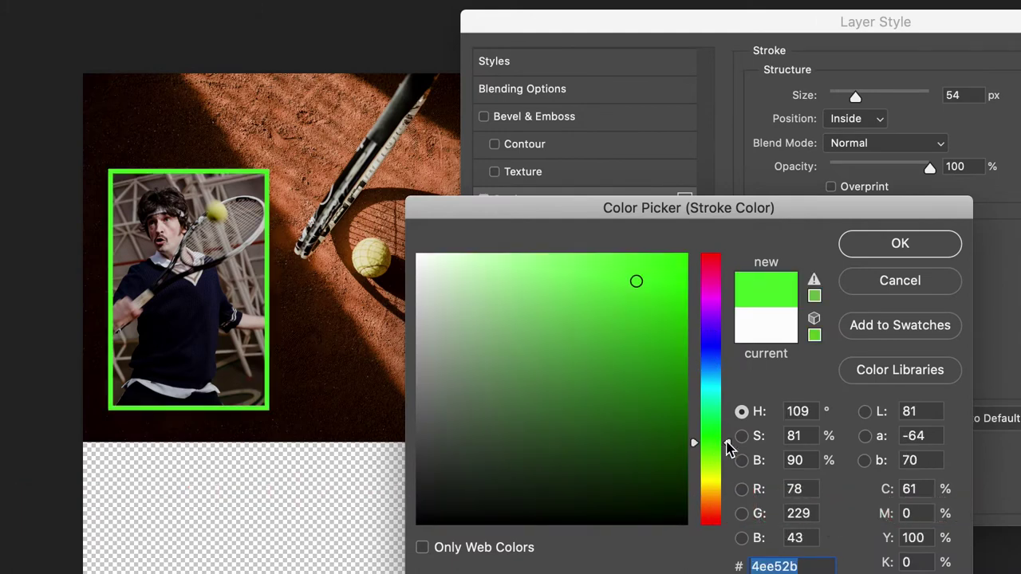
left_click_drag(727, 448, 727, 362)
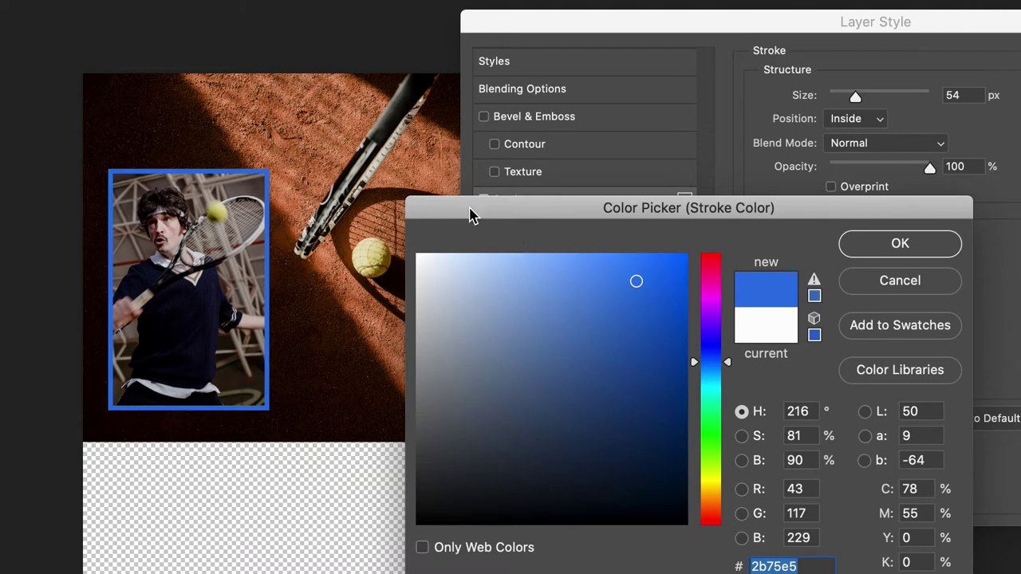
left_click(220, 206)
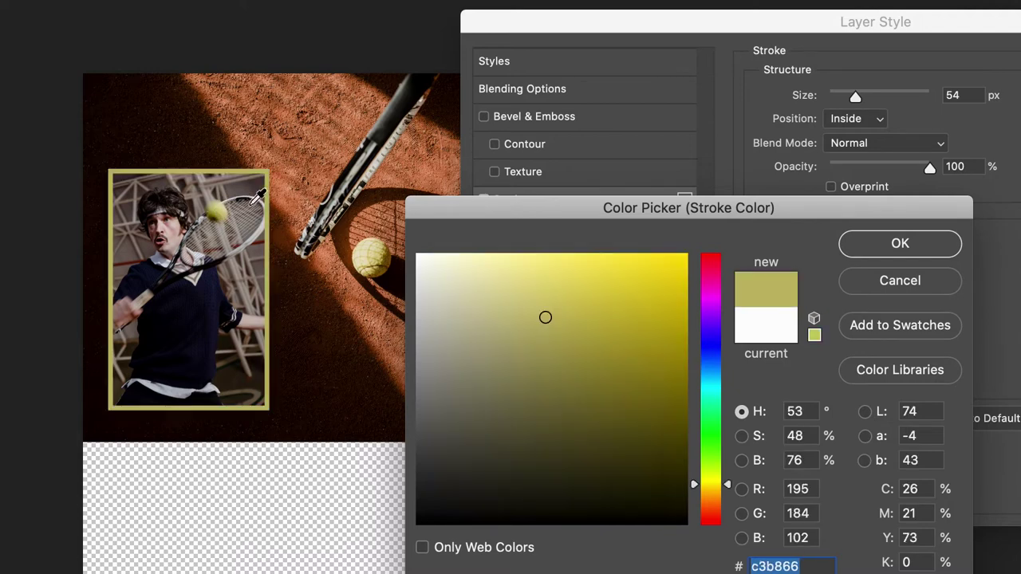
left_click(866, 244)
key("Return")
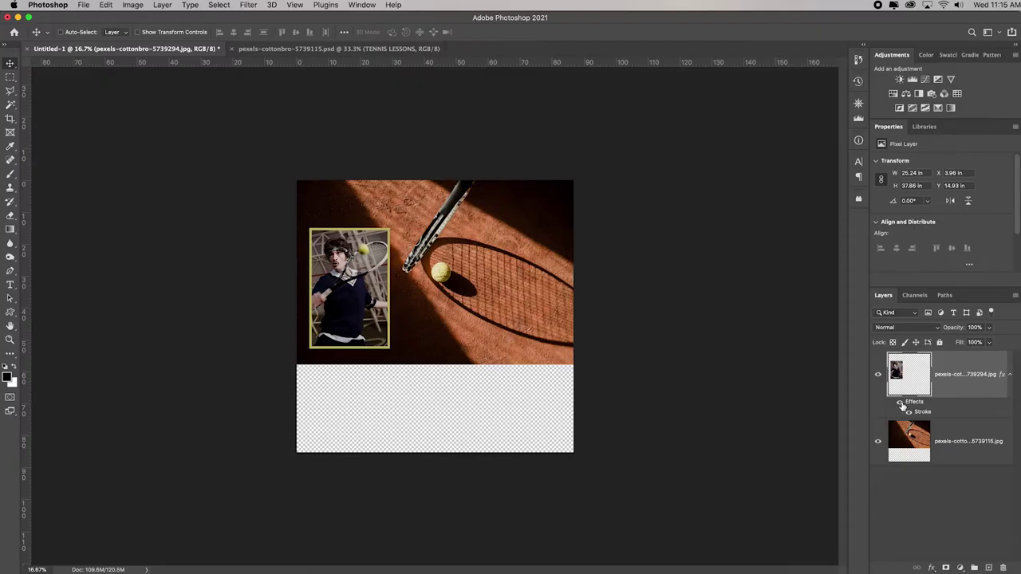
Step: Add a Drop Shadow to the player layer with 73% opacity, 161° angle, 85 px distance and 59 px size
left_click(780, 367)
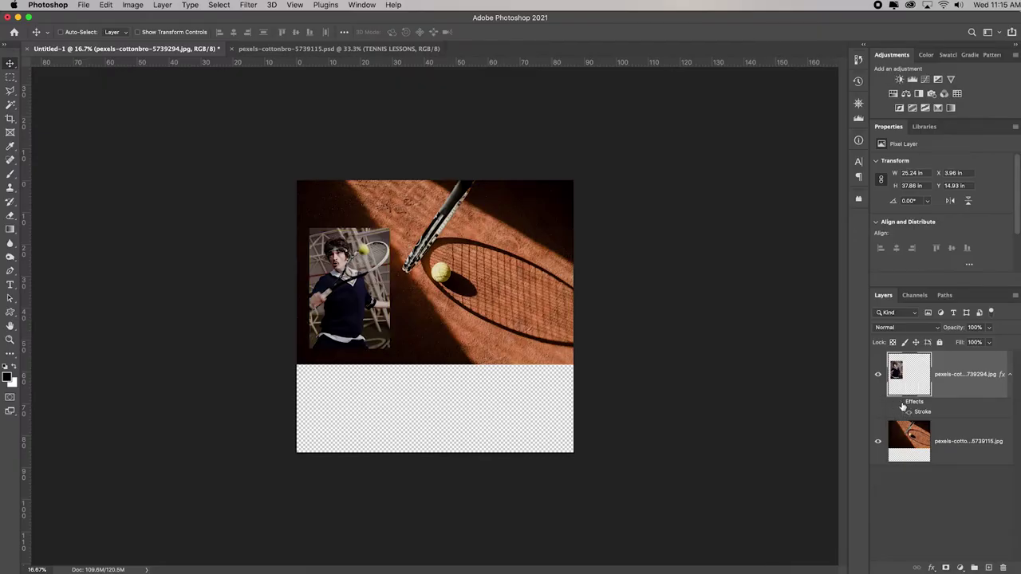
left_click(780, 366)
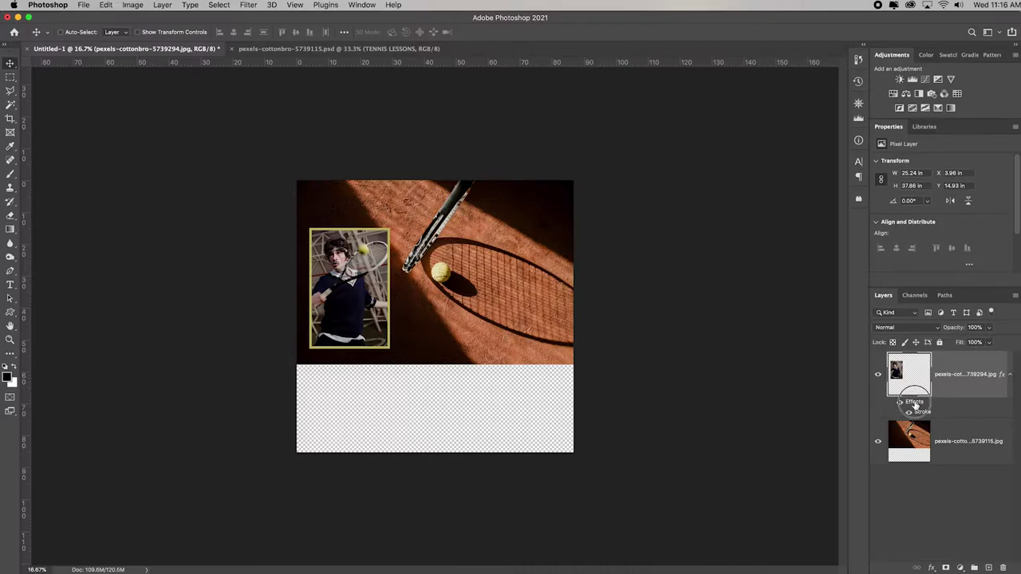
double_click(914, 403)
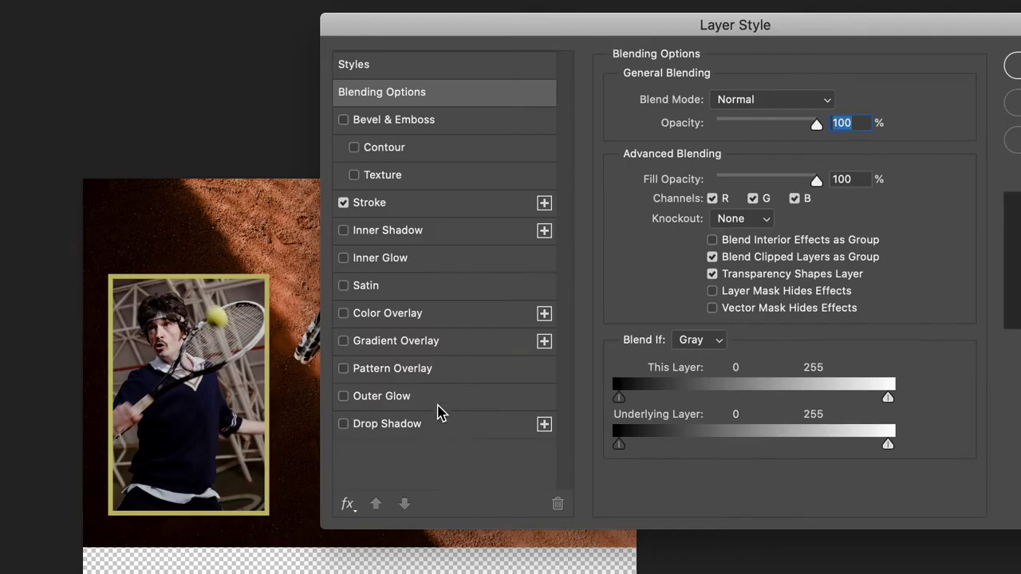
left_click(472, 307)
left_click_drag(688, 194, 715, 195)
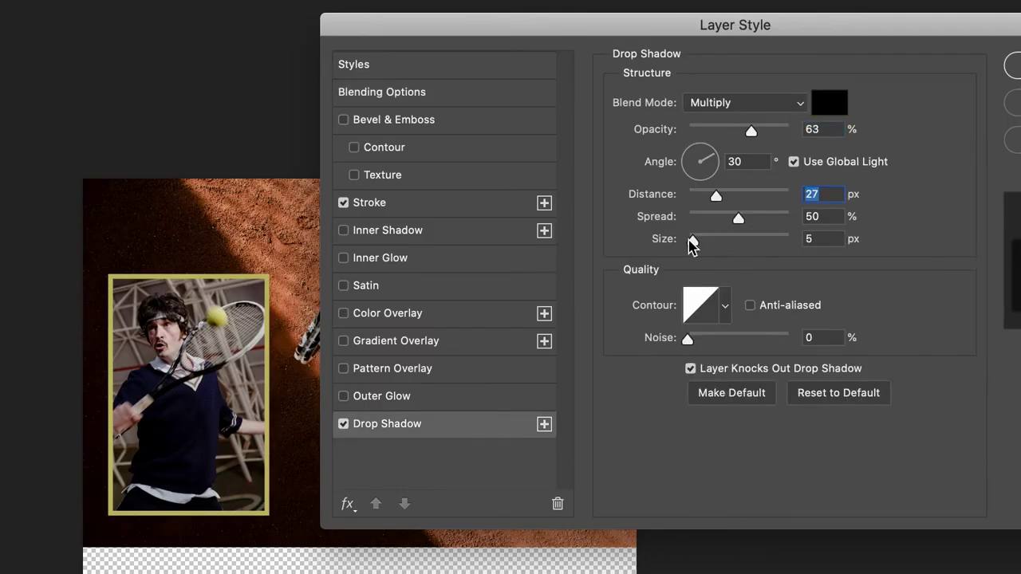
left_click_drag(692, 241, 716, 243)
left_click_drag(754, 132, 762, 132)
left_click_drag(705, 162, 698, 156)
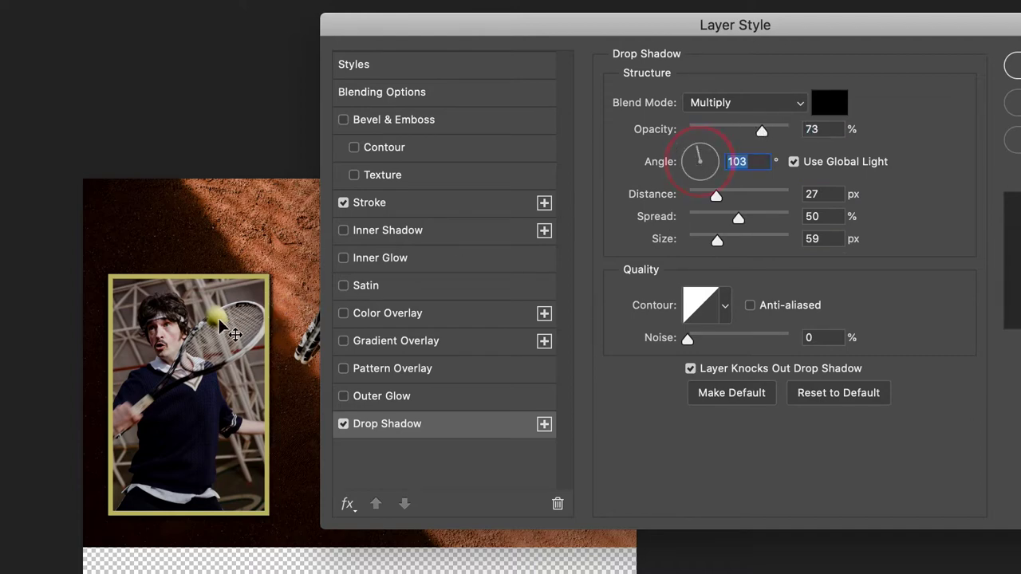
mouse_move(177, 361)
left_mouse_down()
mouse_move(223, 307)
mouse_move(204, 367)
mouse_move(255, 278)
mouse_move(199, 349)
mouse_move(228, 284)
mouse_move(255, 330)
mouse_move(223, 327)
mouse_move(191, 351)
mouse_move(172, 351)
left_mouse_up()
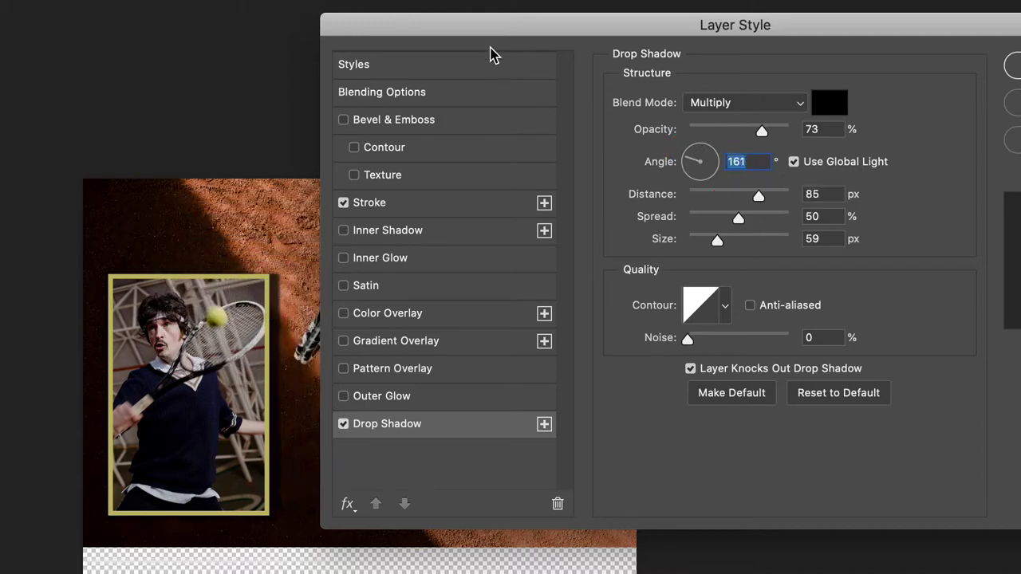
Step: Refine the drop shadow to a 157° angle, 84 px distance, 98 px size and 58% opacity, reduce its spread, and apply it
left_click_drag(498, 25, 814, 49)
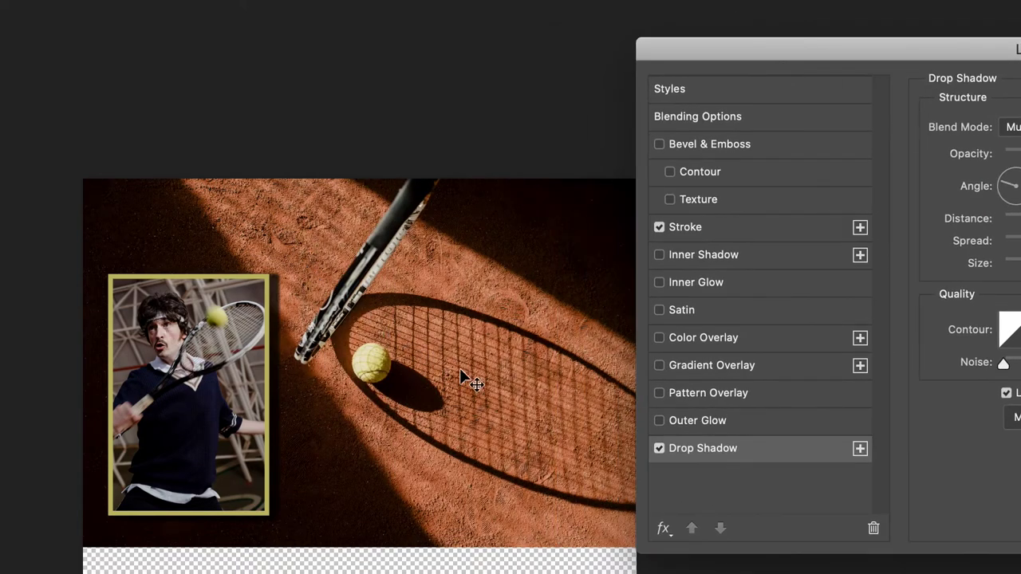
mouse_move(203, 361)
left_mouse_down()
mouse_move(216, 386)
mouse_move(222, 369)
mouse_move(208, 366)
left_mouse_up()
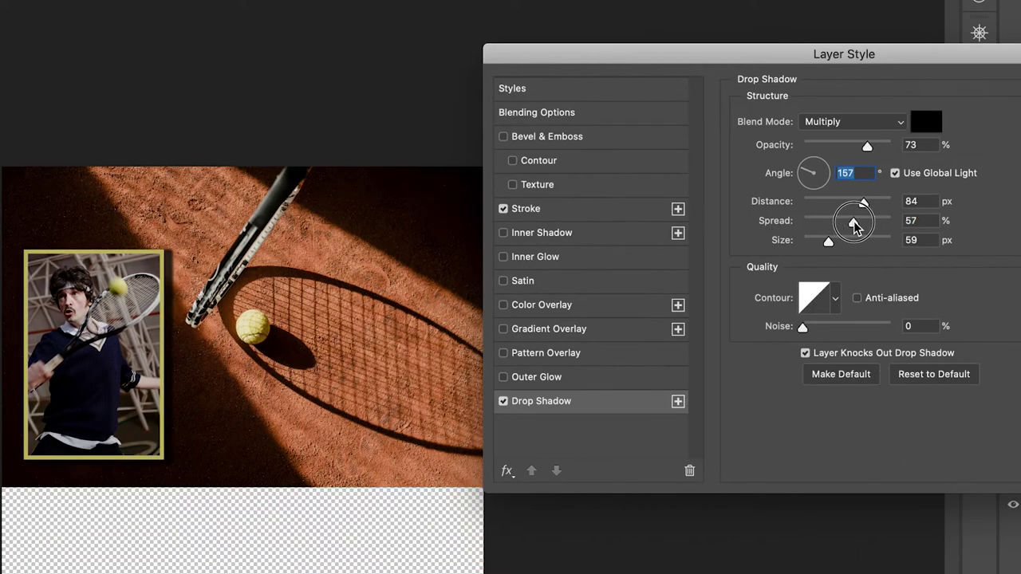
left_click(851, 222)
left_click_drag(835, 242, 843, 241)
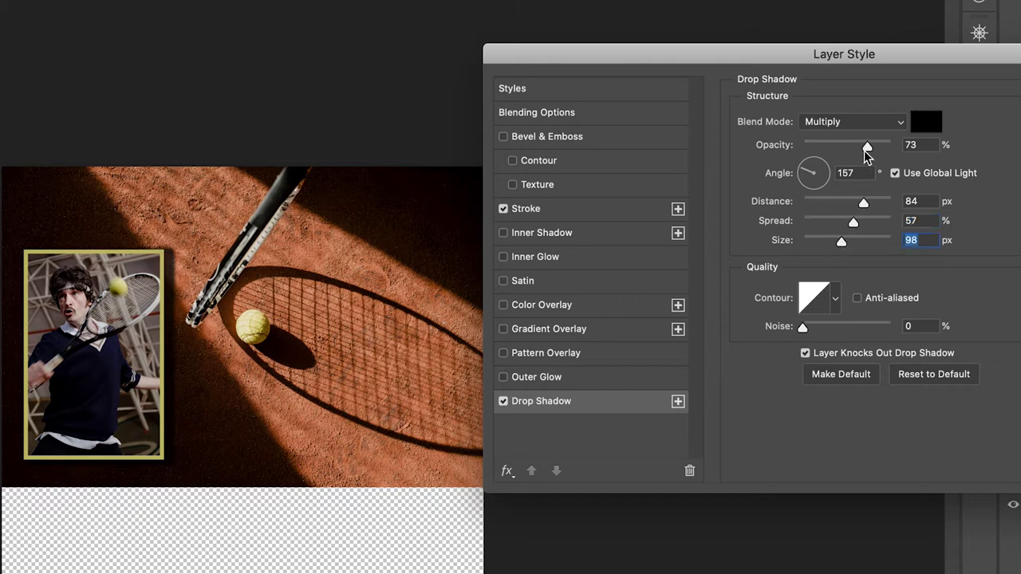
left_click_drag(865, 147, 854, 150)
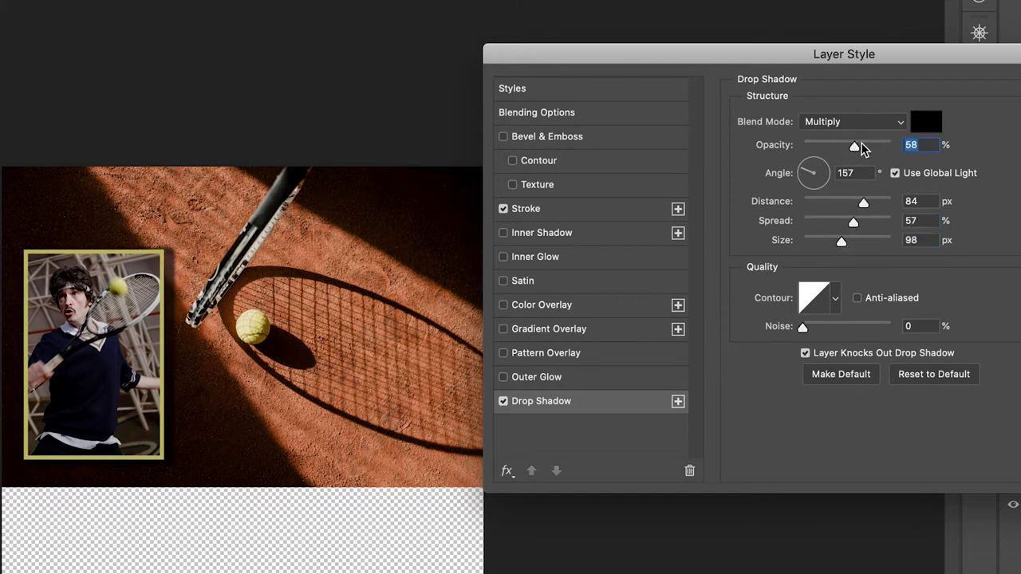
left_click_drag(853, 222, 834, 224)
key("Return")
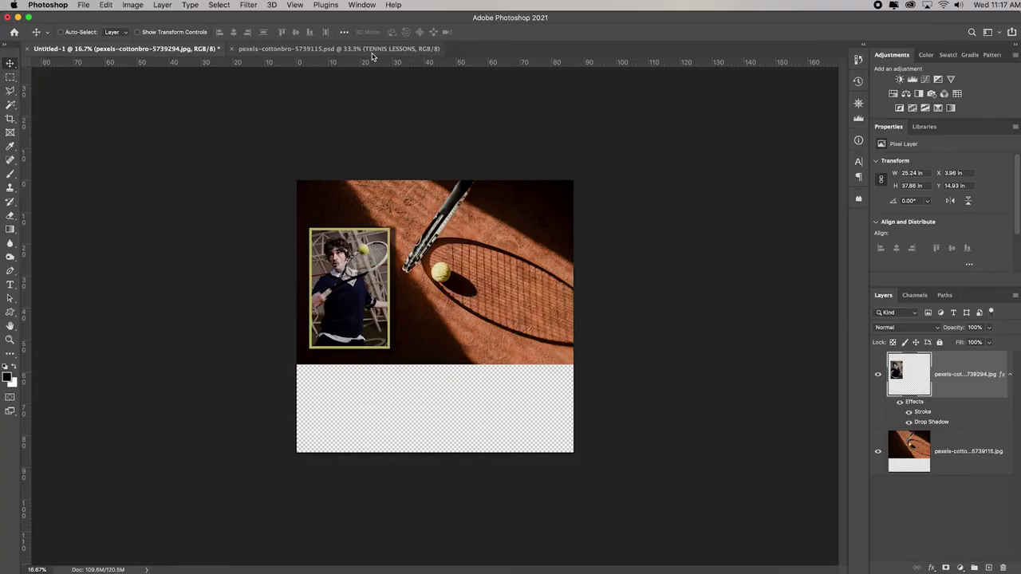
Step: Crop the Untitled-1 canvas up to the lower edge of the court image, removing the empty transparent area
left_click(370, 50)
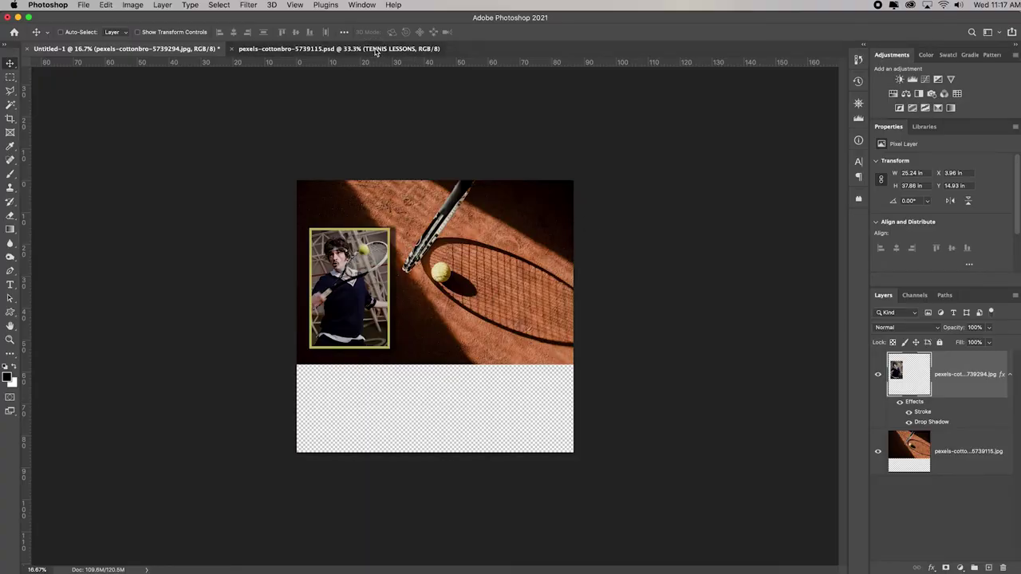
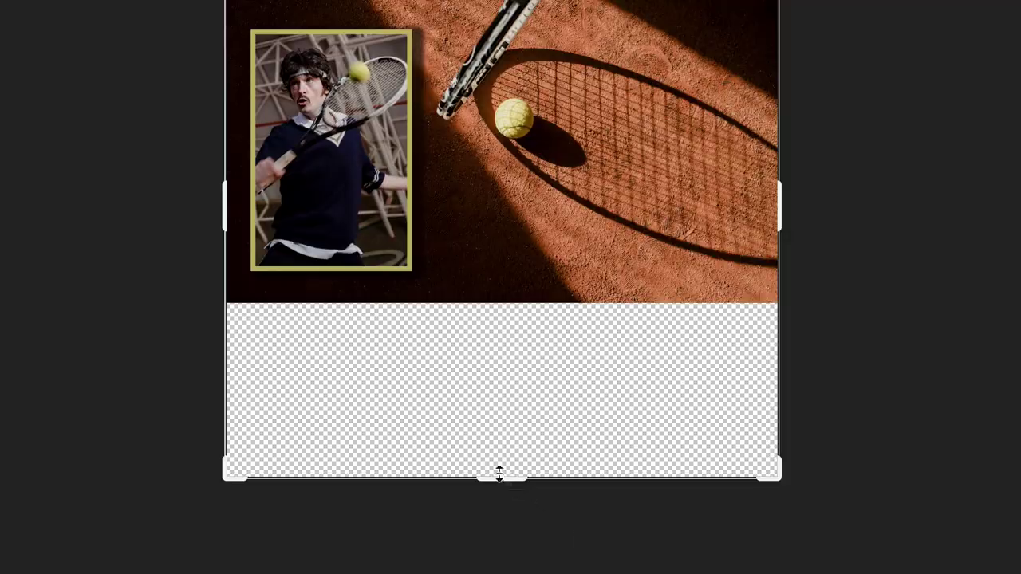
left_click_drag(431, 452, 434, 422)
left_click_drag(501, 412, 506, 392)
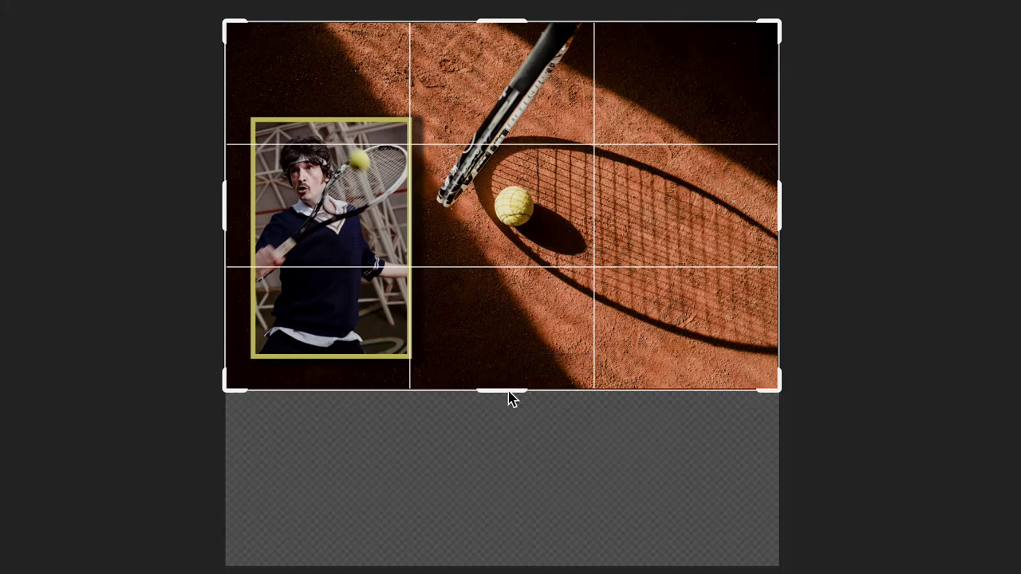
key("Return")
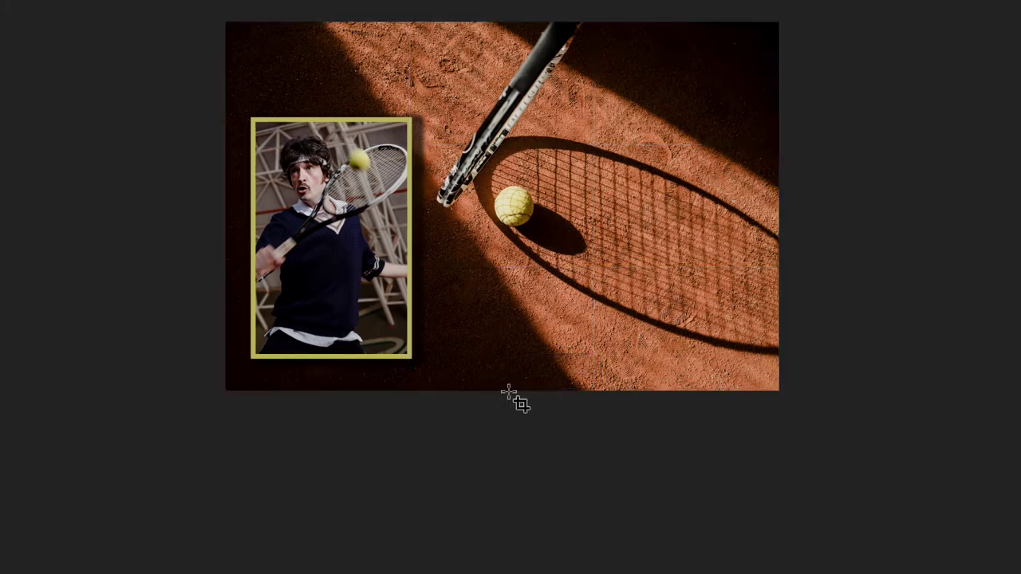
key("super+0")
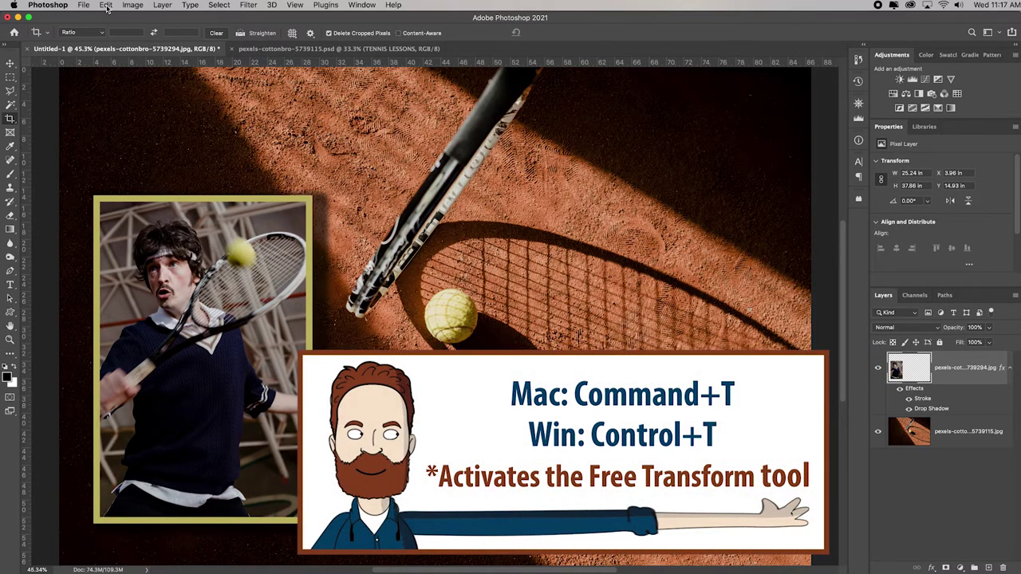
Step: Try scaling the player layer to about 90.5% and rotating it about 8° clockwise with Free Transform
key("super+t")
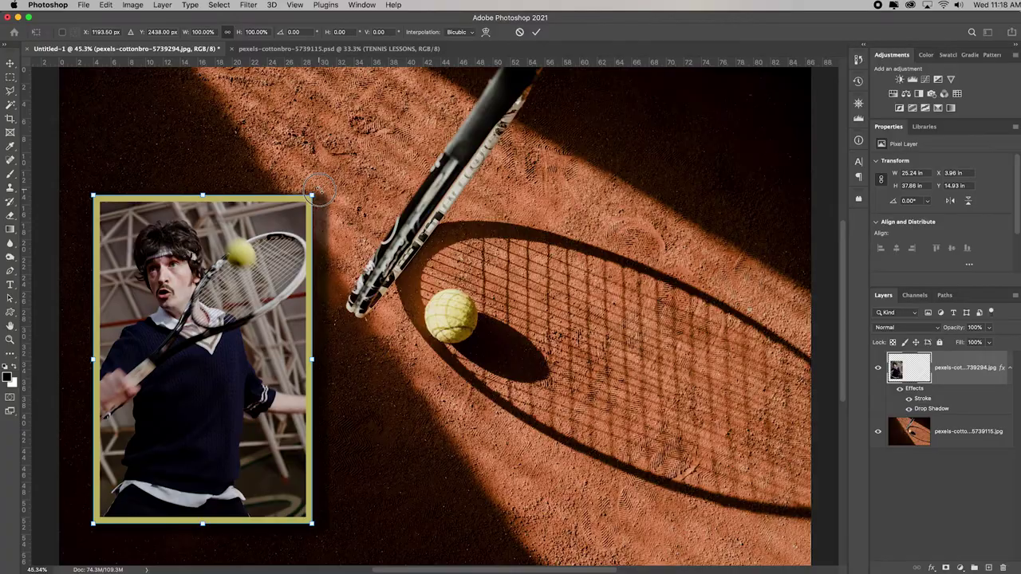
left_click_drag(128, 95, 139, 108)
left_click_drag(322, 201, 339, 206)
scroll(296, 511, "down", 2)
left_click_drag(296, 516, 272, 458)
left_click_drag(200, 342, 214, 366)
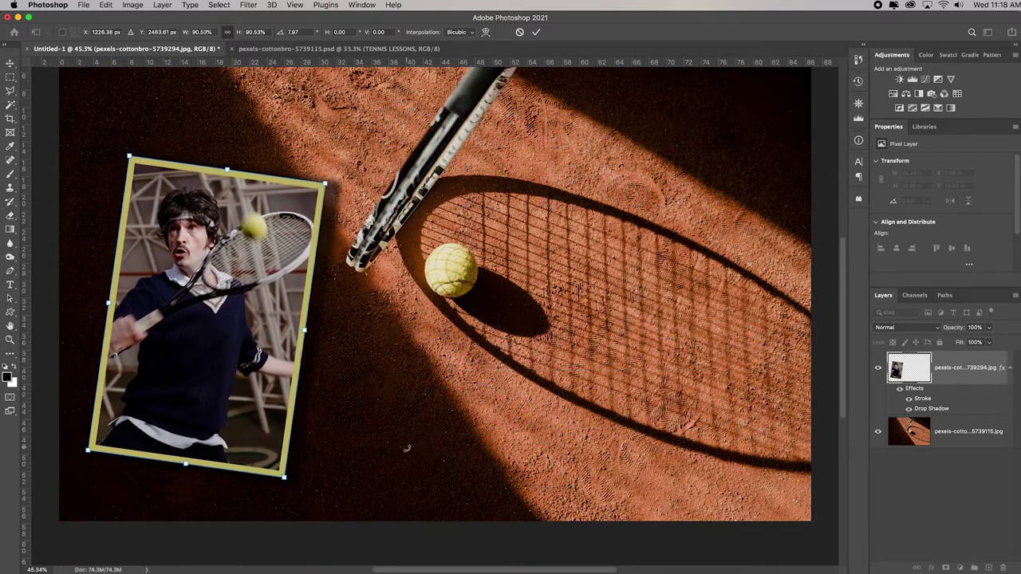
key("Return")
Step: Free Transform the player layer, tilting it clockwise within the dark area beside the racket, and apply the transformation
left_click(389, 50)
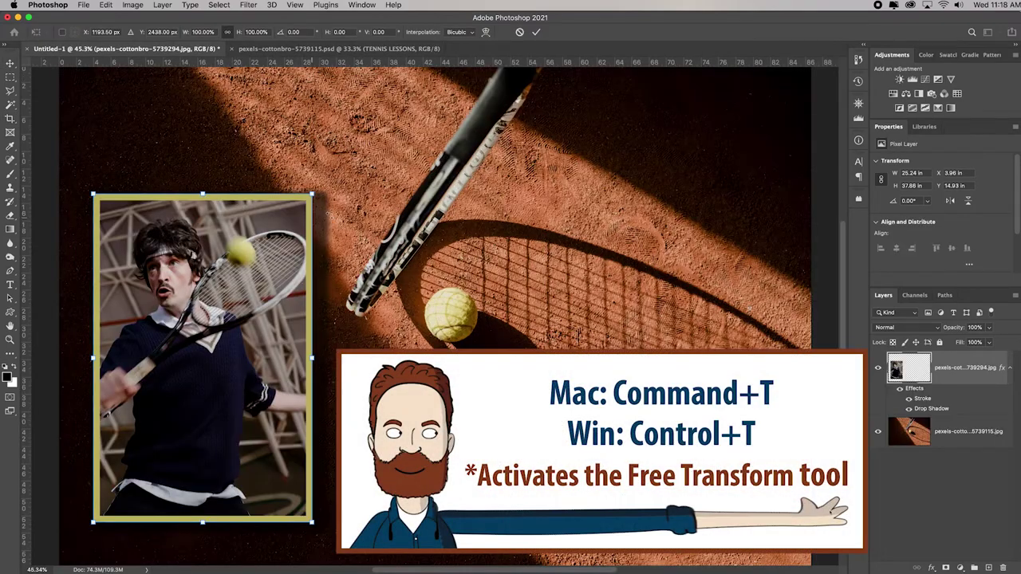
left_click_drag(311, 194, 362, 234)
left_click_drag(267, 288, 275, 288)
key("Return")
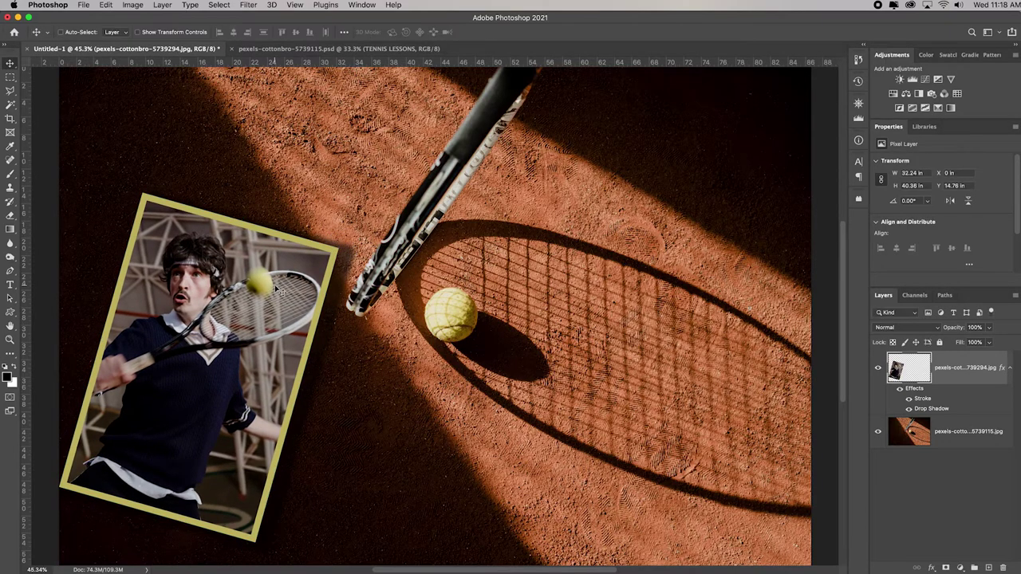
Step: Check the title in pexels-cottonbro-5739115.psd, and draw a text box about 40.87 by 10.75 in above the player photo in Untitled-1
left_click(272, 49)
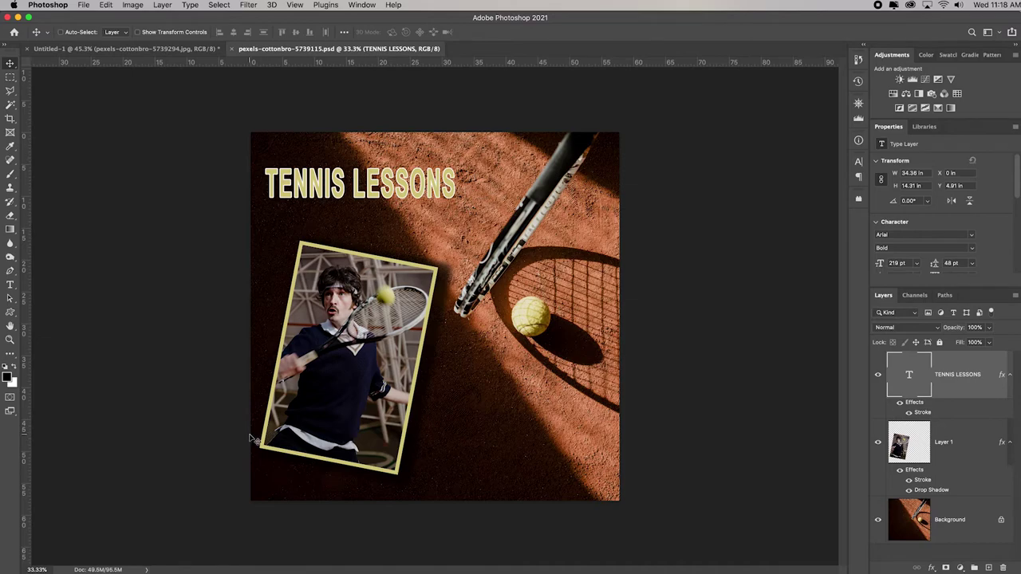
left_click(154, 50)
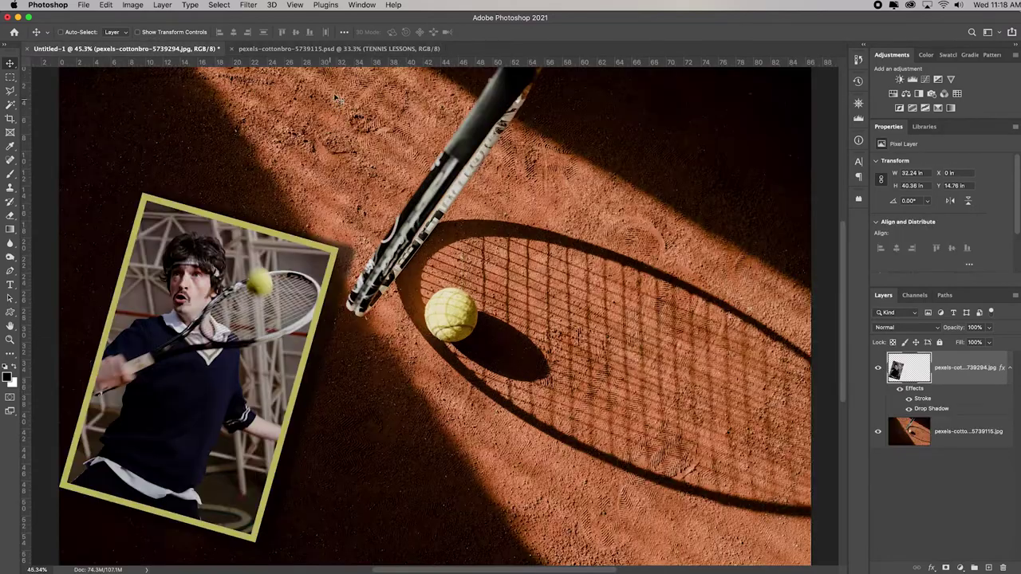
left_click(339, 49)
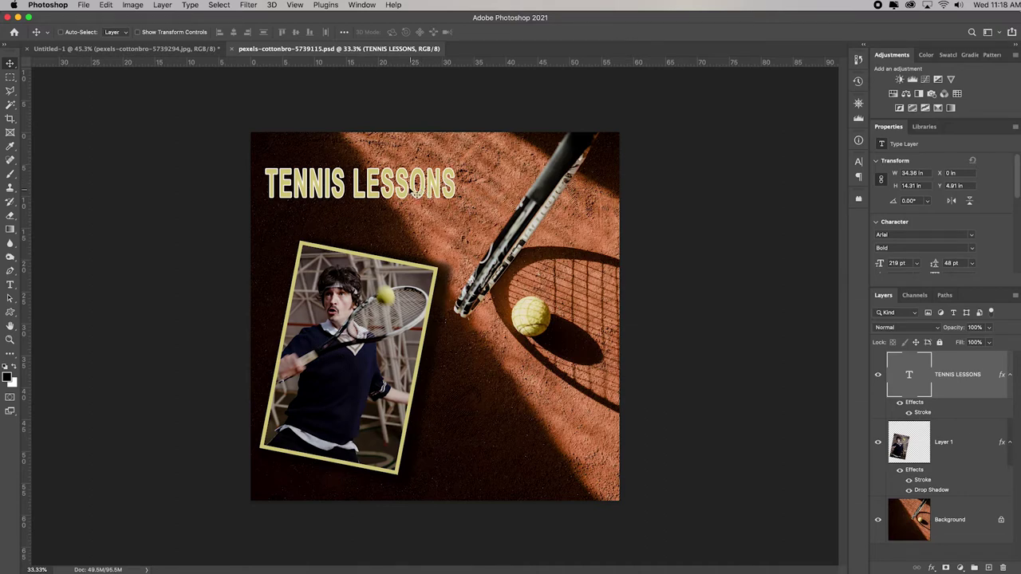
left_click(159, 49)
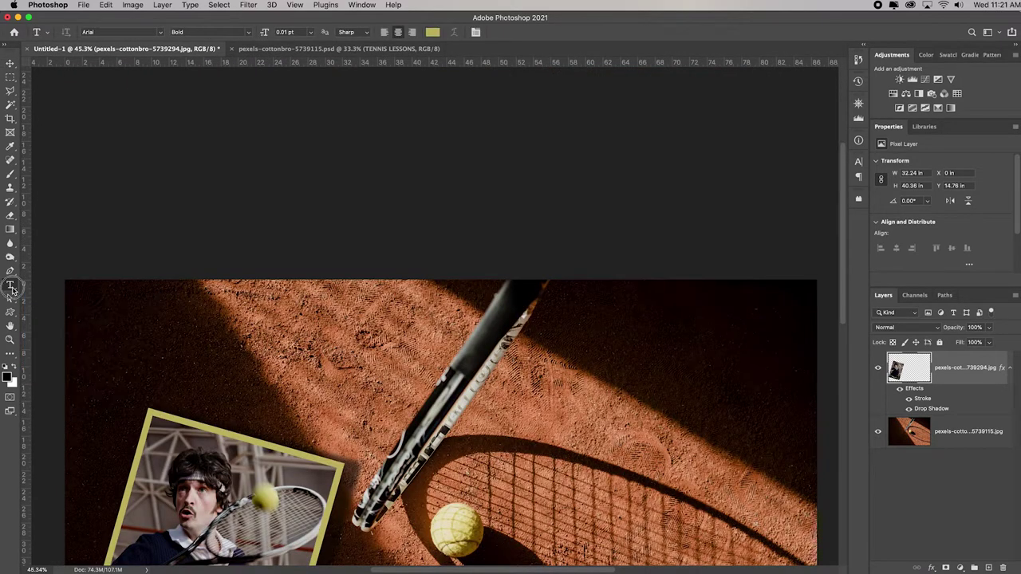
left_click_drag(86, 302, 439, 395)
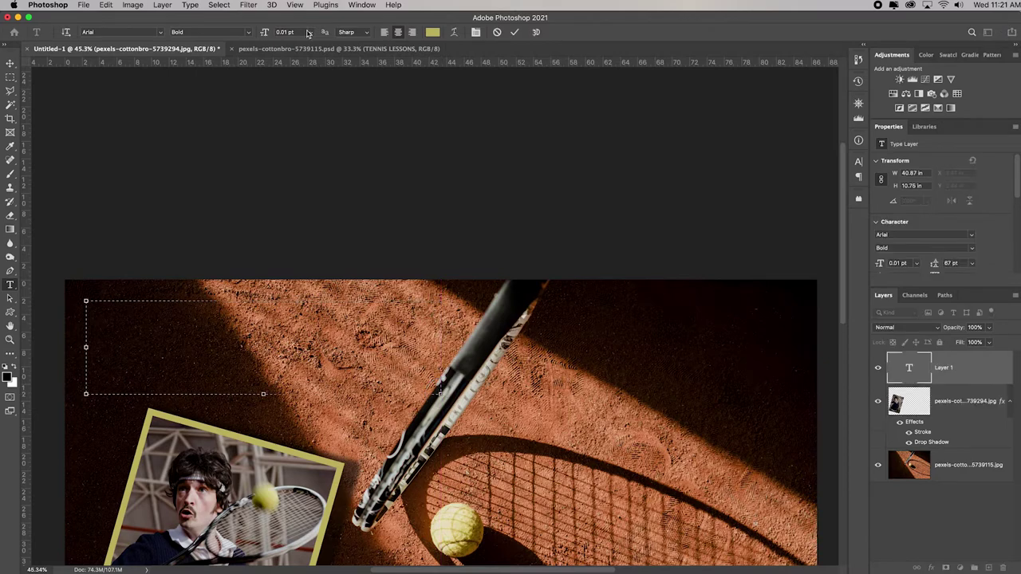
Step: Set the text to 60 pt in black and replace the placeholder with "Tennis Lessons"
left_click(311, 33)
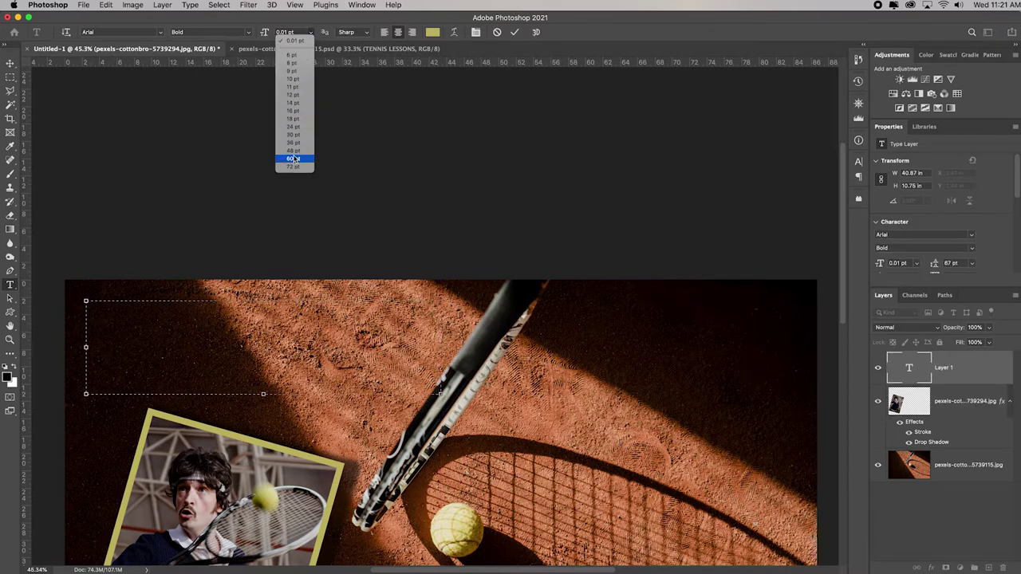
left_click(294, 161)
left_click(432, 32)
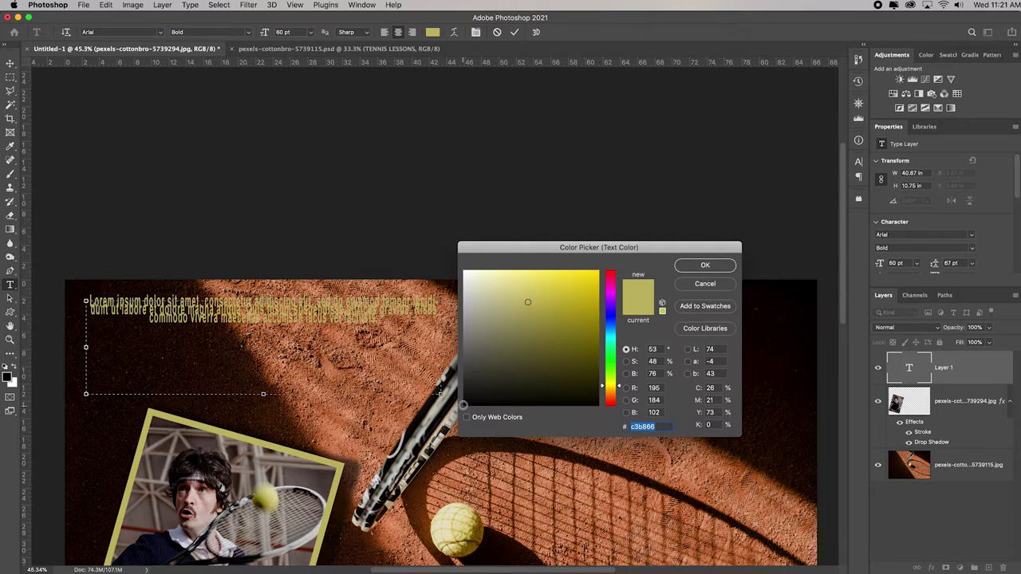
left_click(704, 265)
key("BackSpace")
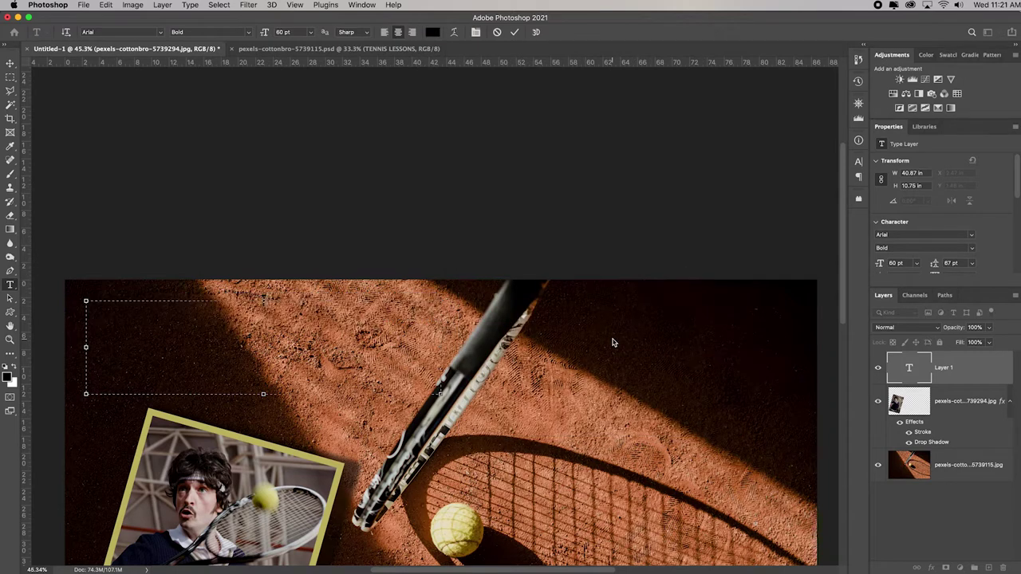
type("Tennis Lessons")
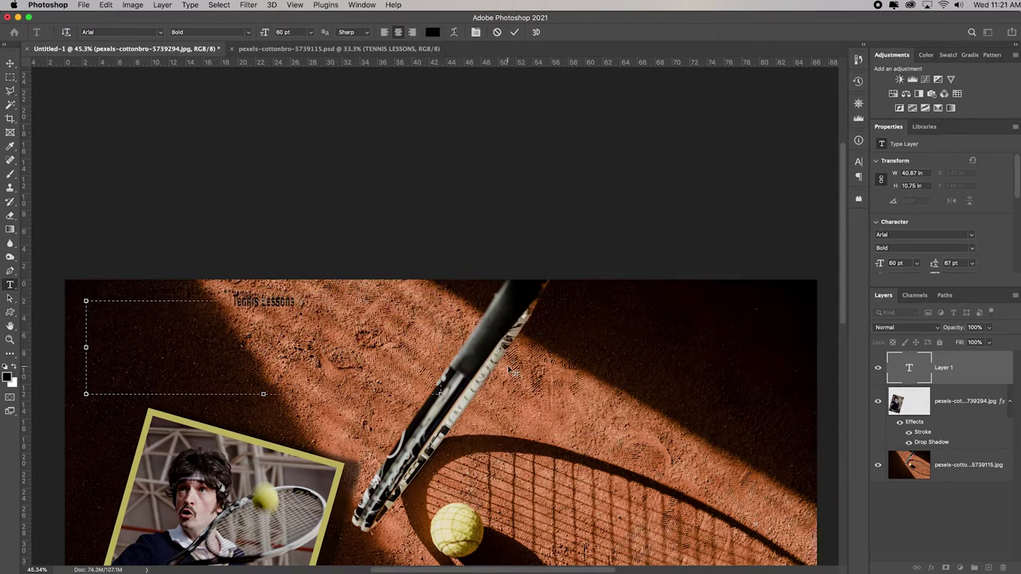
Step: Enlarge the Tennis Lessons text to 248 pt and move it down fully onto the court above the player photo
key("super+a")
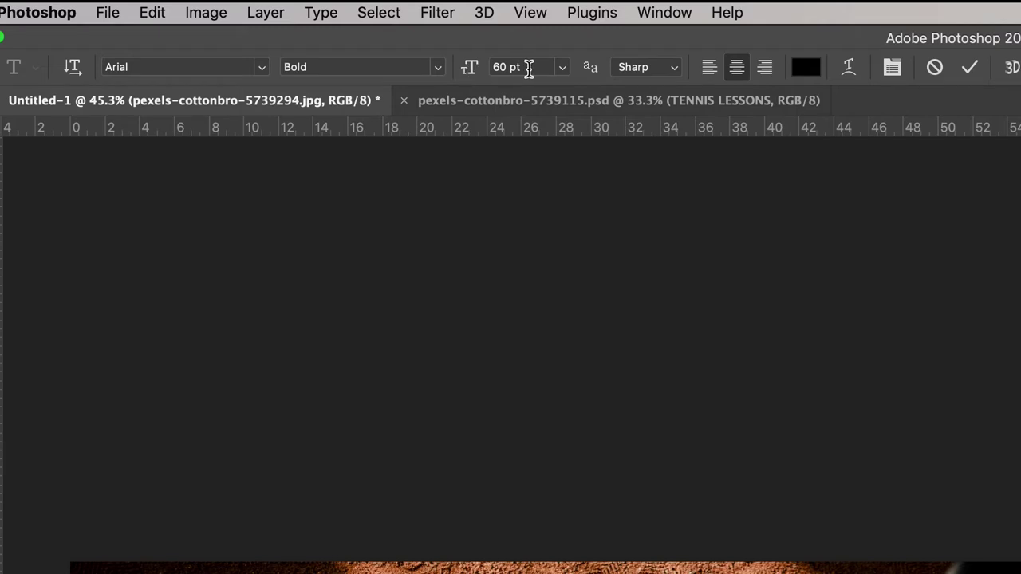
left_click(565, 69)
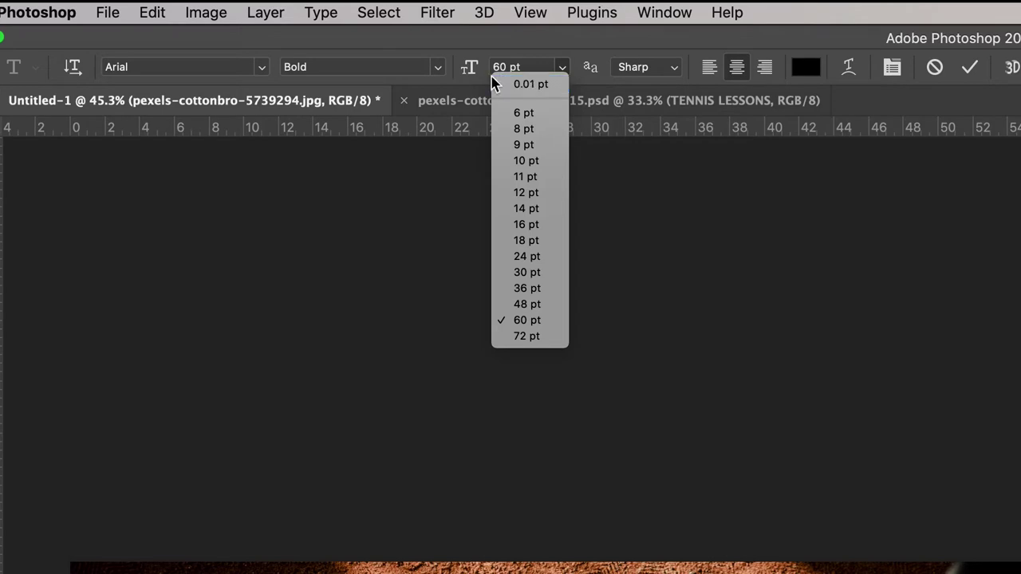
left_click(466, 67)
left_click_drag(468, 71, 640, 72)
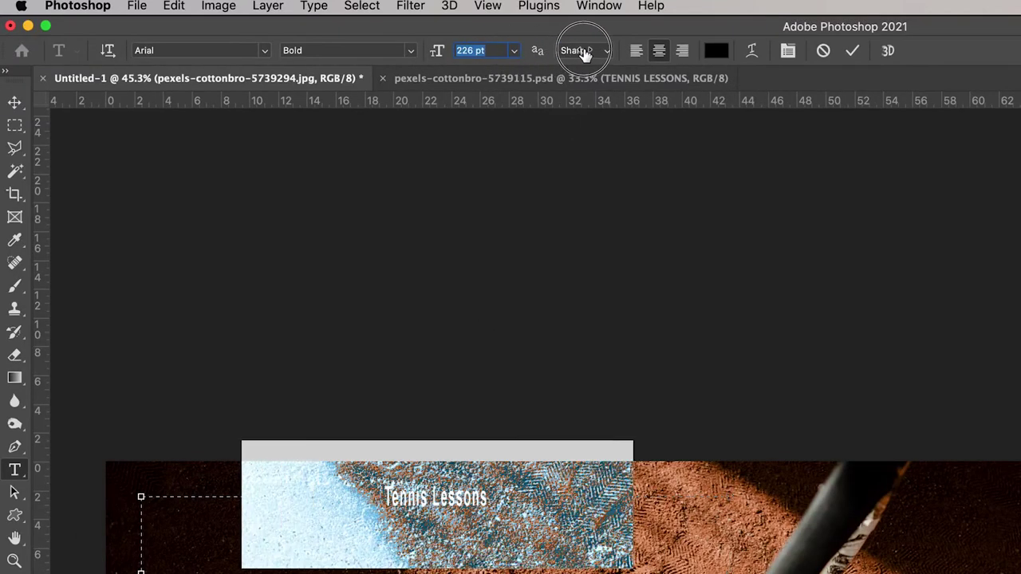
left_click_drag(579, 53, 590, 55)
key("Escape")
key("v")
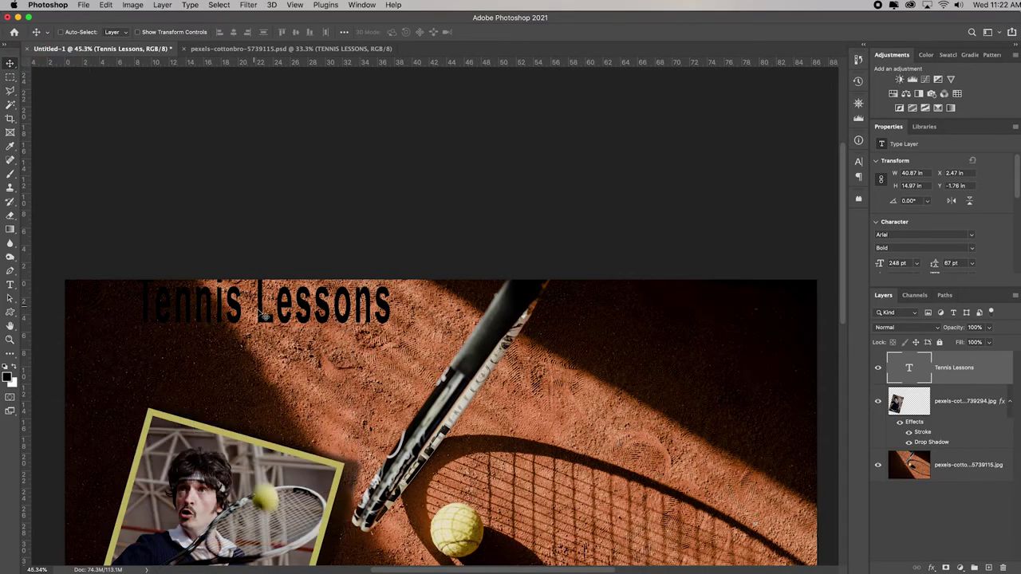
left_click_drag(283, 308, 267, 341)
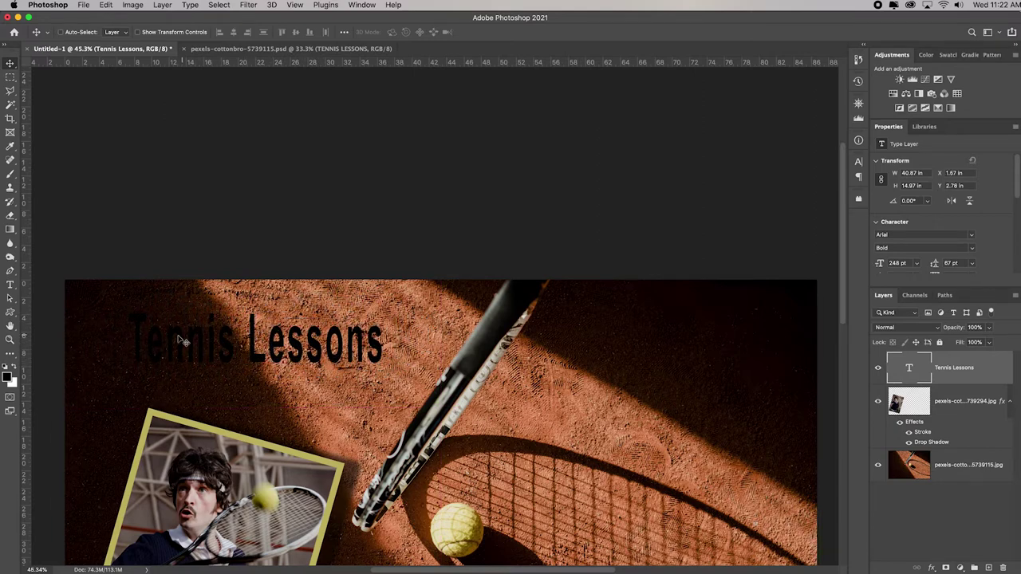
Step: Recolour the Tennis Lessons text to yellow-green c3b866, sampled from the player photo's frame, and commit the text
double_click(909, 370)
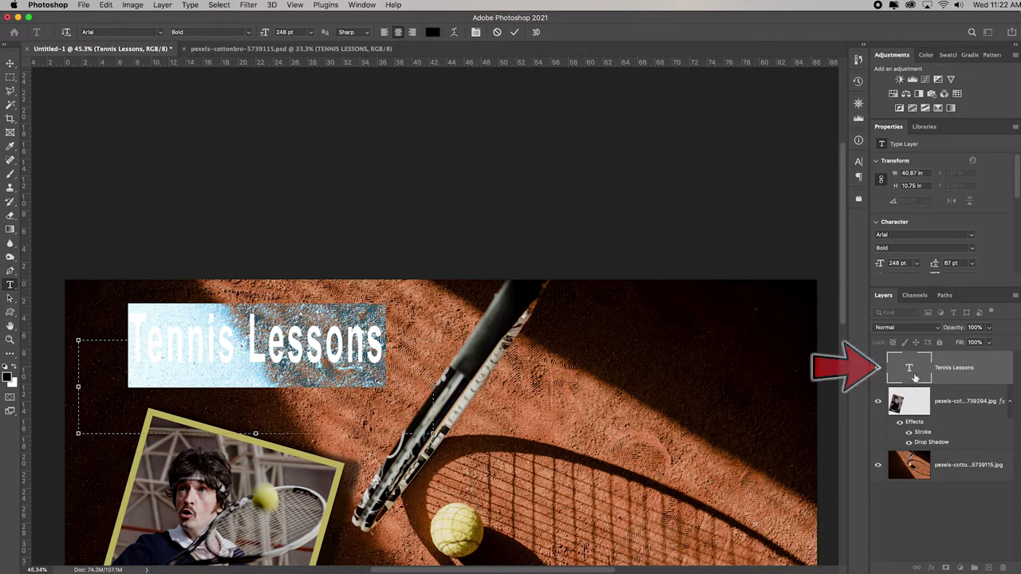
left_click(432, 33)
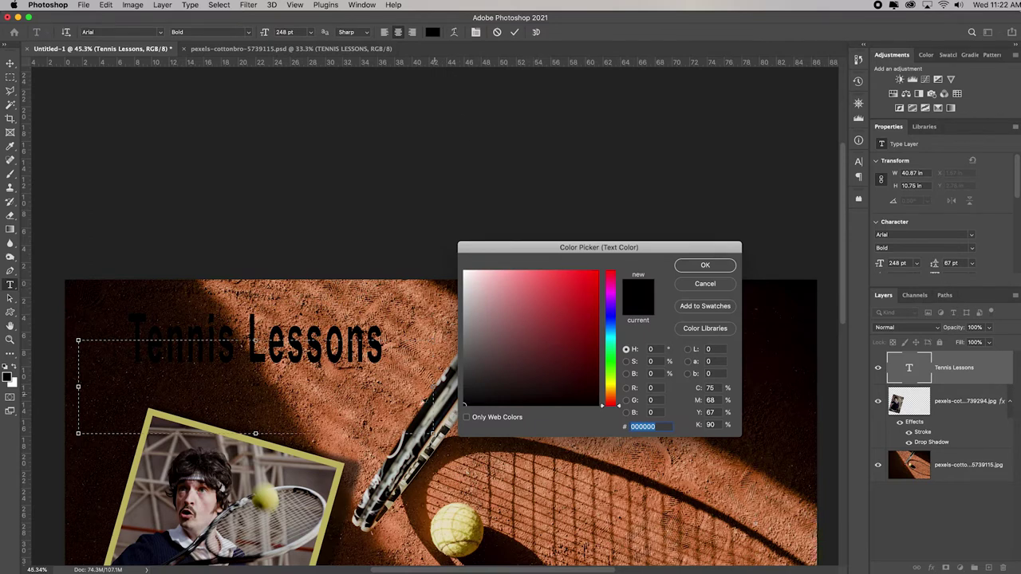
left_click(321, 458)
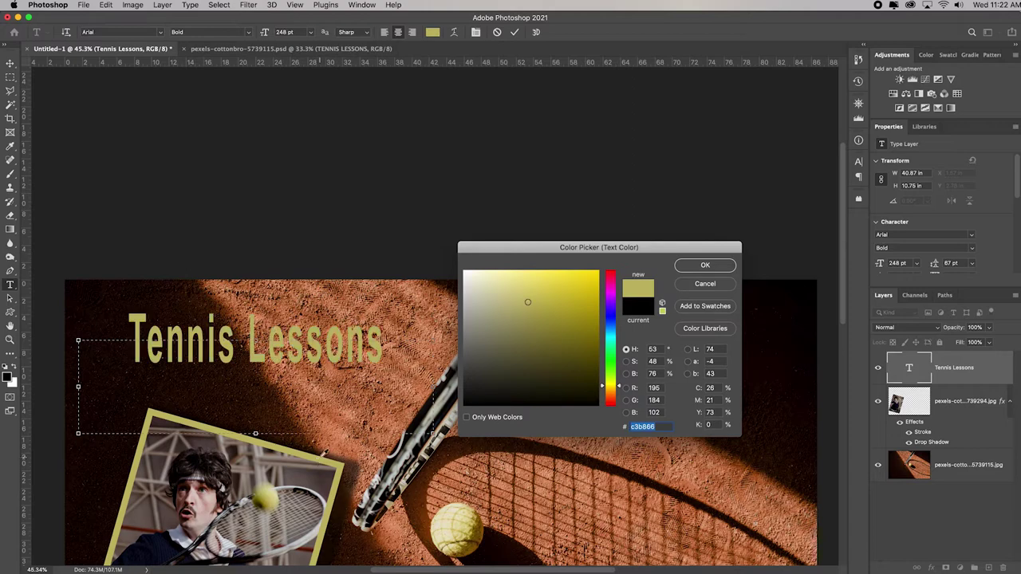
left_click(705, 265)
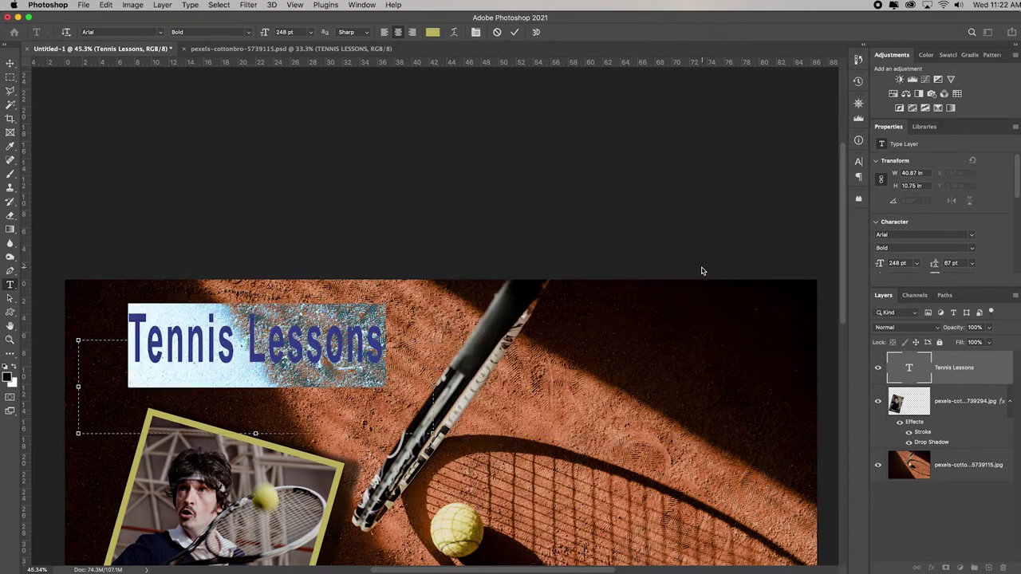
left_click(514, 33)
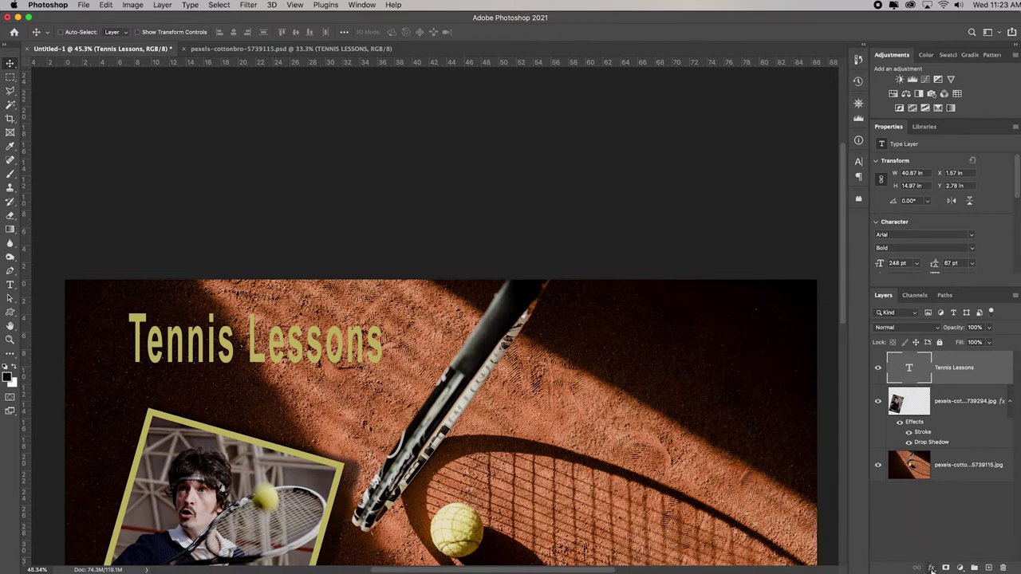
Step: Add a Stroke effect to the Tennis Lessons layer and set its colour to white
left_click(931, 567)
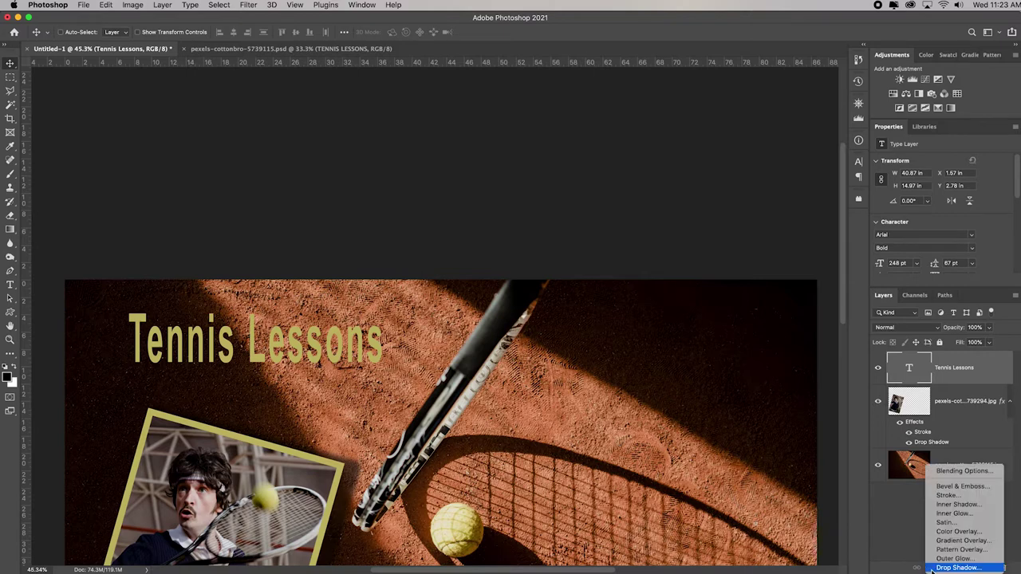
left_click(946, 495)
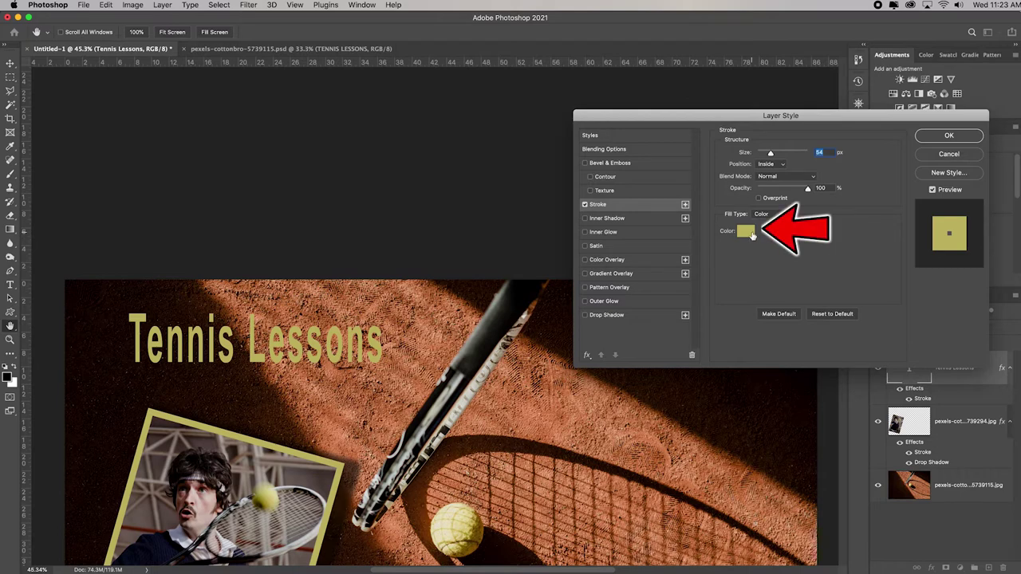
left_click(745, 231)
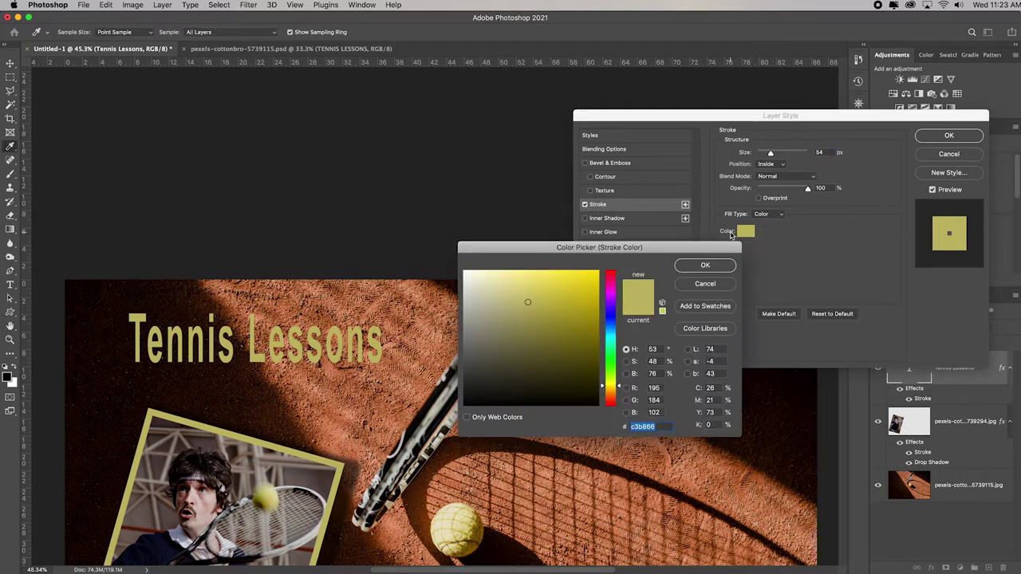
left_click(464, 271)
left_click(706, 268)
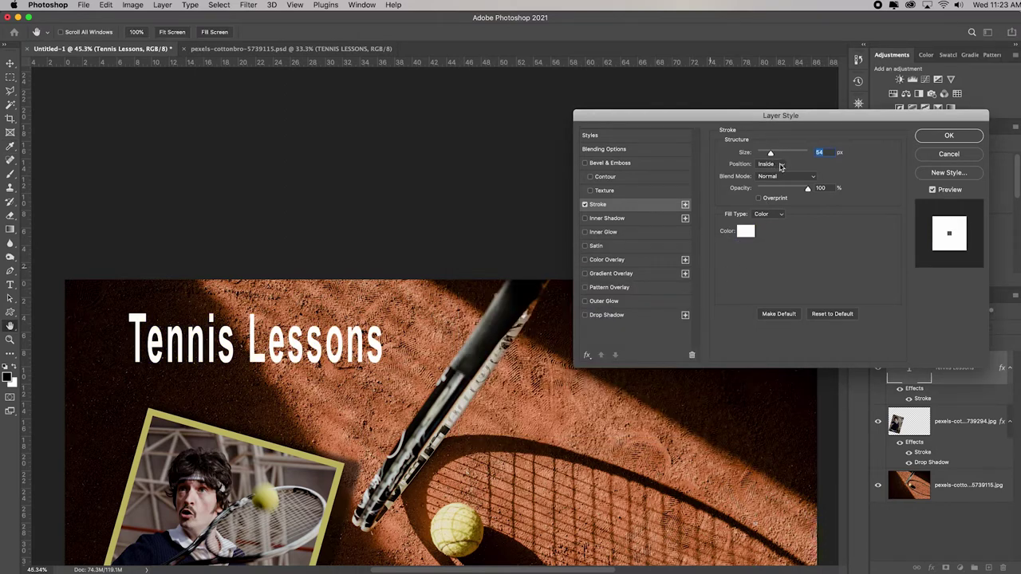
Step: Position the title's stroke Outside, reduce its size to about 18 px, and apply the layer style
left_click(781, 165)
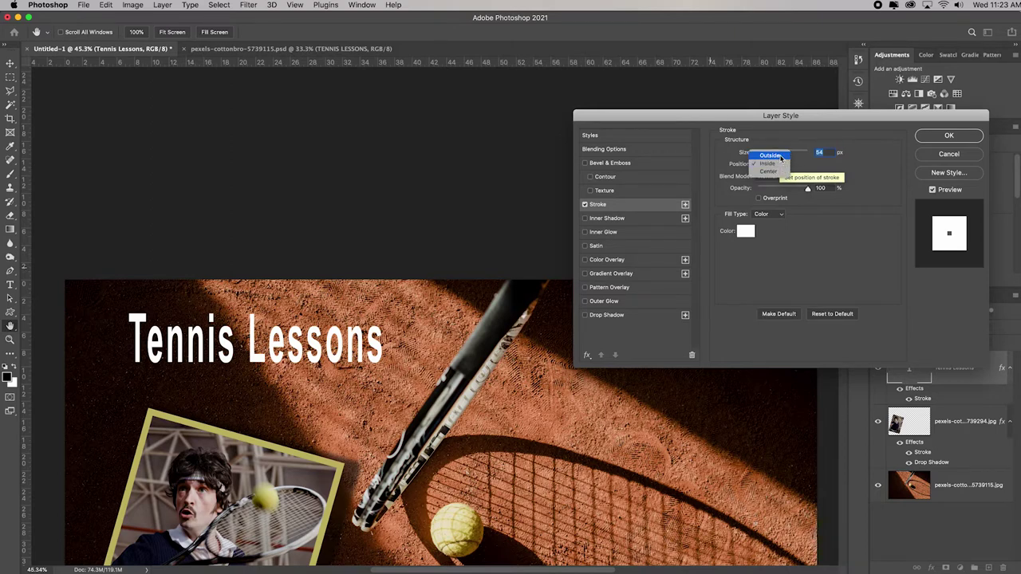
left_click(779, 156)
left_click_drag(771, 154, 764, 154)
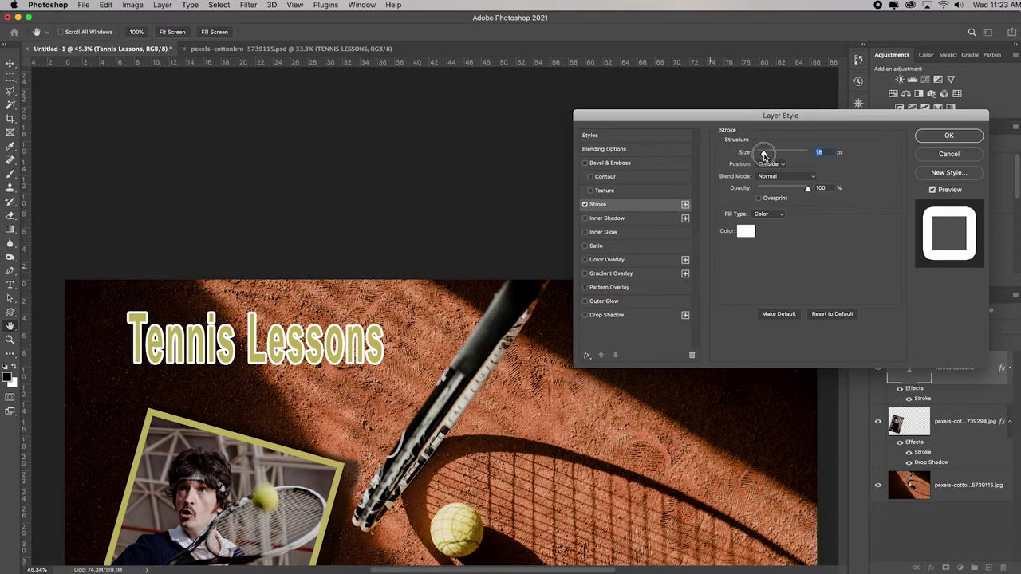
left_click(949, 136)
key("super+0")
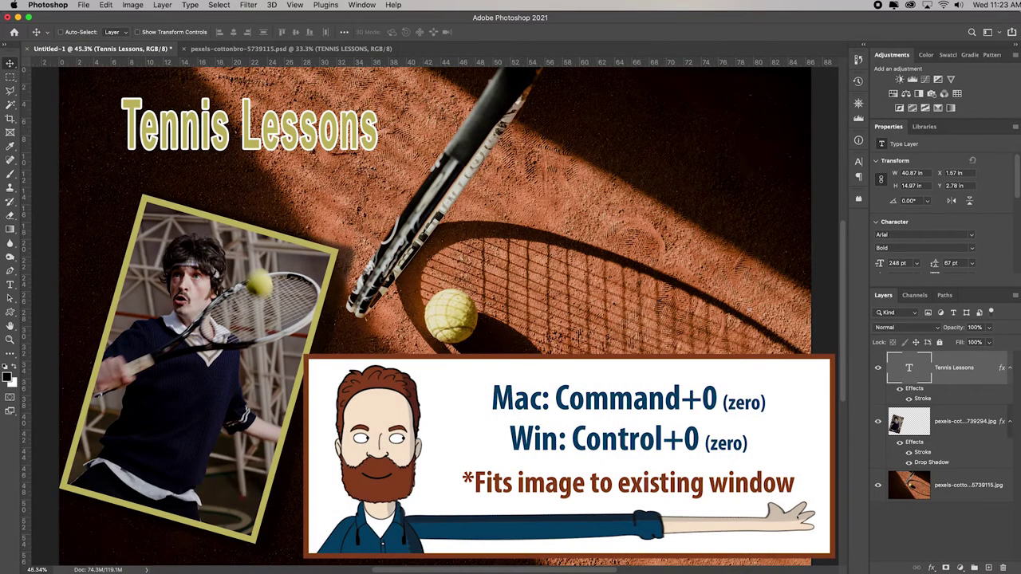
Step: Check the square format of pexels-cottonbro-5739115.psd and set the Crop tool in Untitled-1 to the 1:1 (Square) ratio
left_click(350, 51)
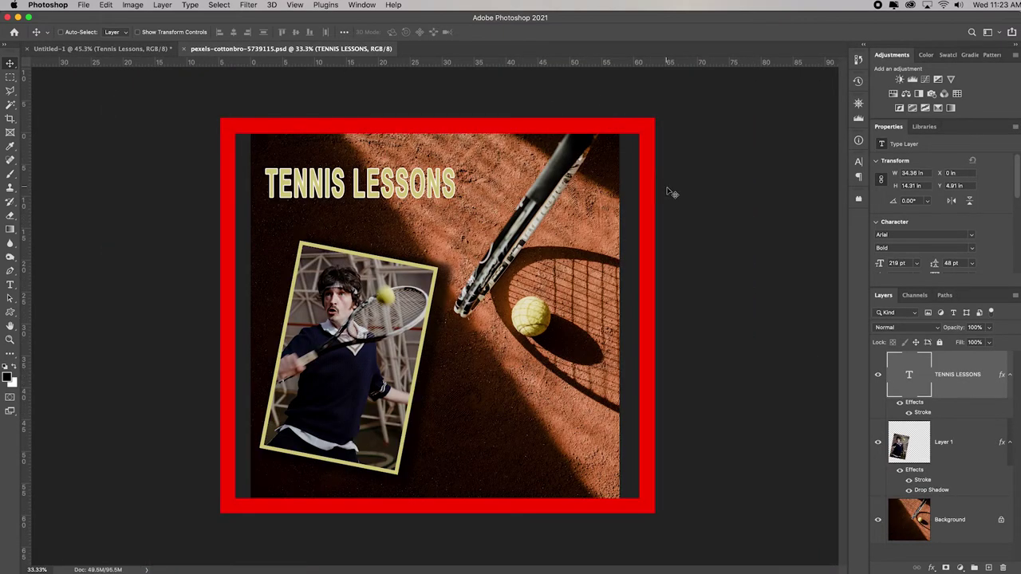
left_click(107, 48)
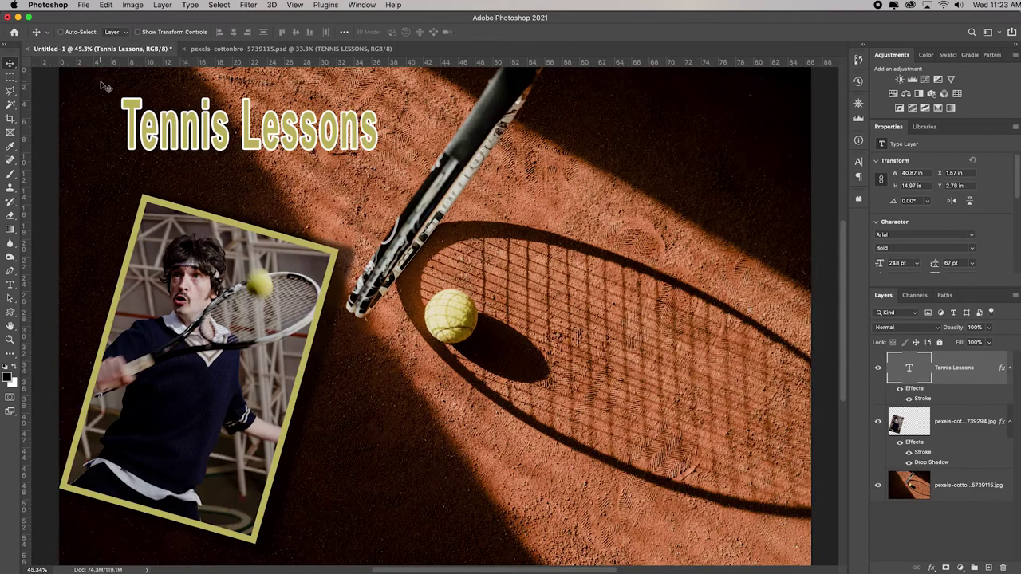
left_click(11, 118)
left_click(97, 33)
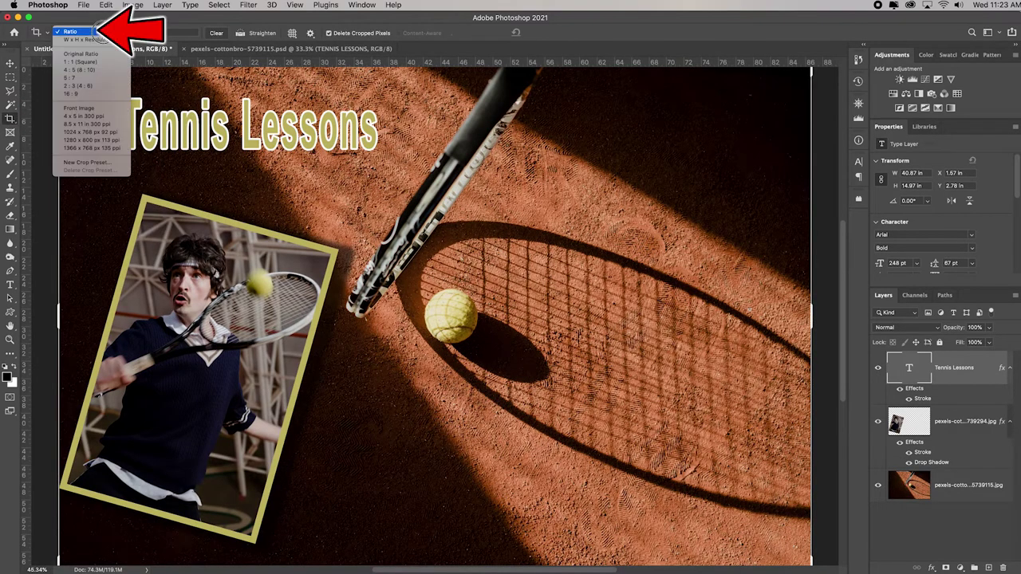
left_click(94, 61)
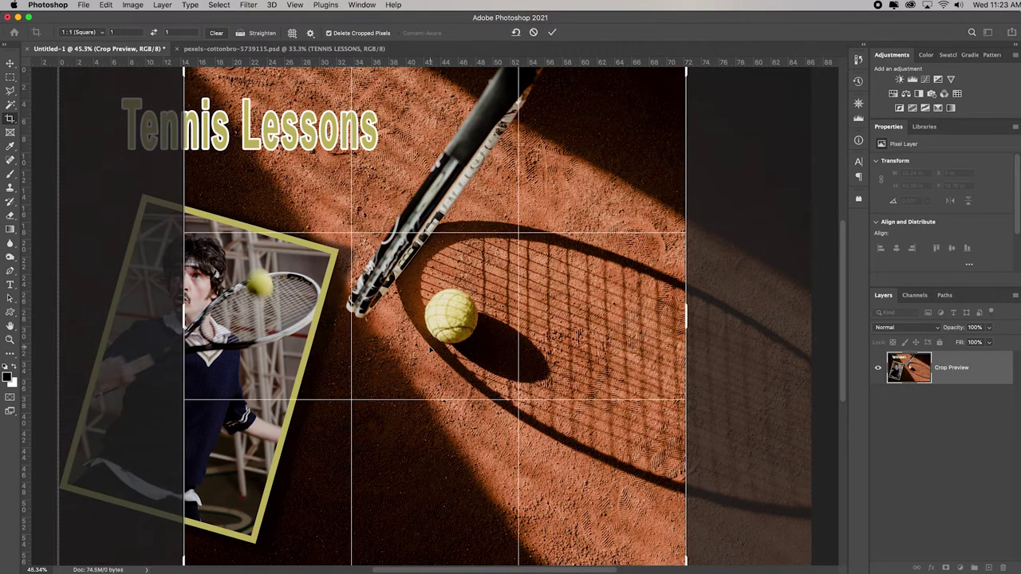
Step: Crop Untitled-1 to a square that holds the title, the whole player photo and the tennis ball
left_click_drag(414, 343, 539, 351)
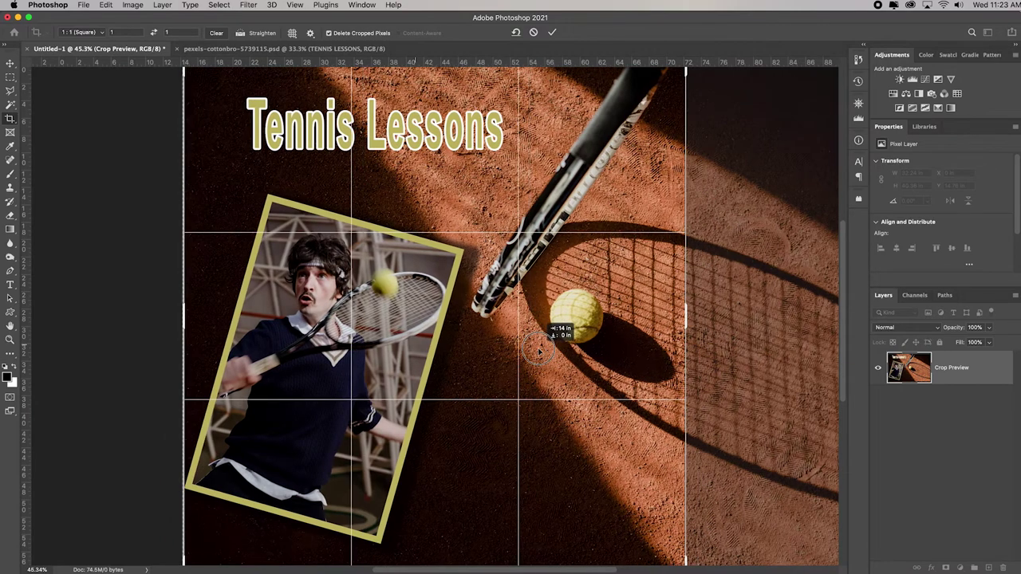
key("super+minus")
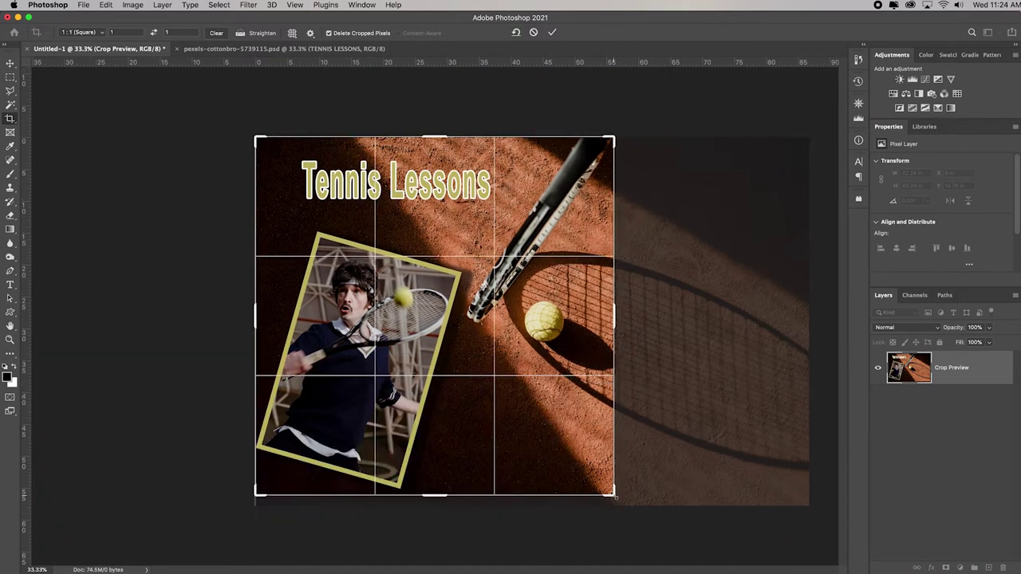
key("Return")
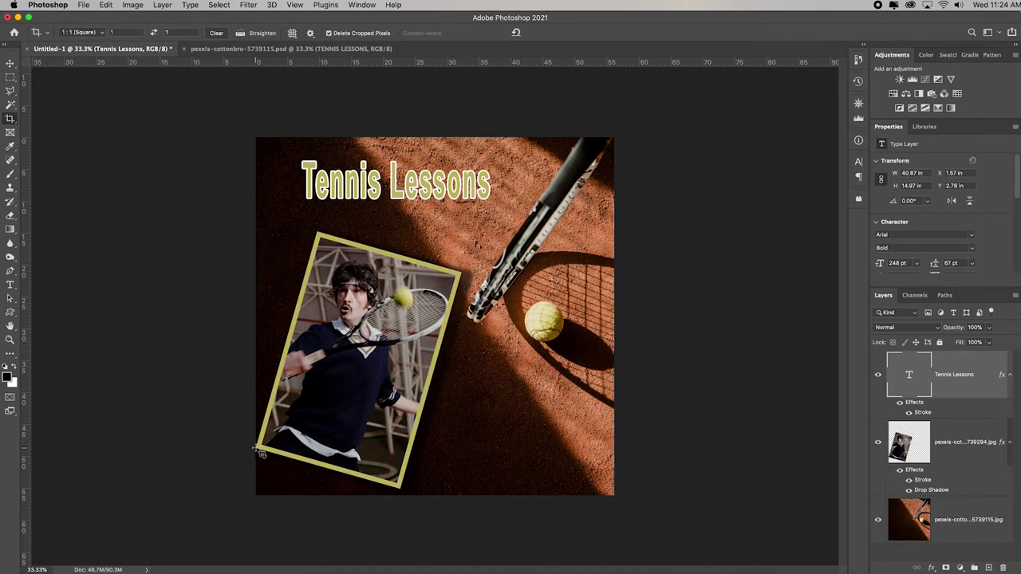
Step: Compare the cropped composition in Untitled-1 with pexels-cottonbro-5739115.psd
left_click(271, 49)
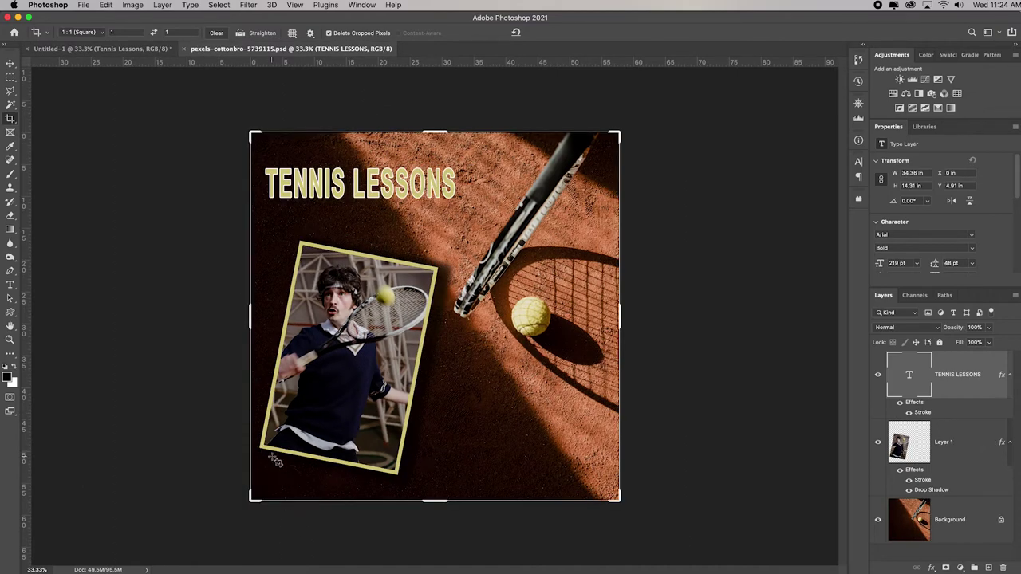
key("ctrl+Tab")
left_click(235, 50)
left_click(100, 48)
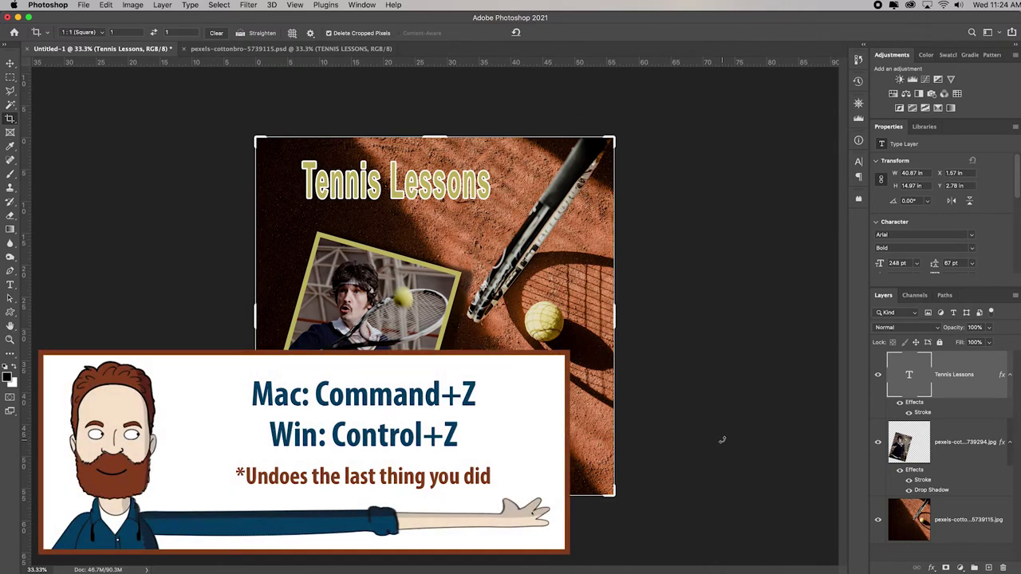
Step: Undo the square crop and recrop at full image height, with the player photo right against the crop edge
key("super+z")
left_click_drag(545, 388, 628, 385)
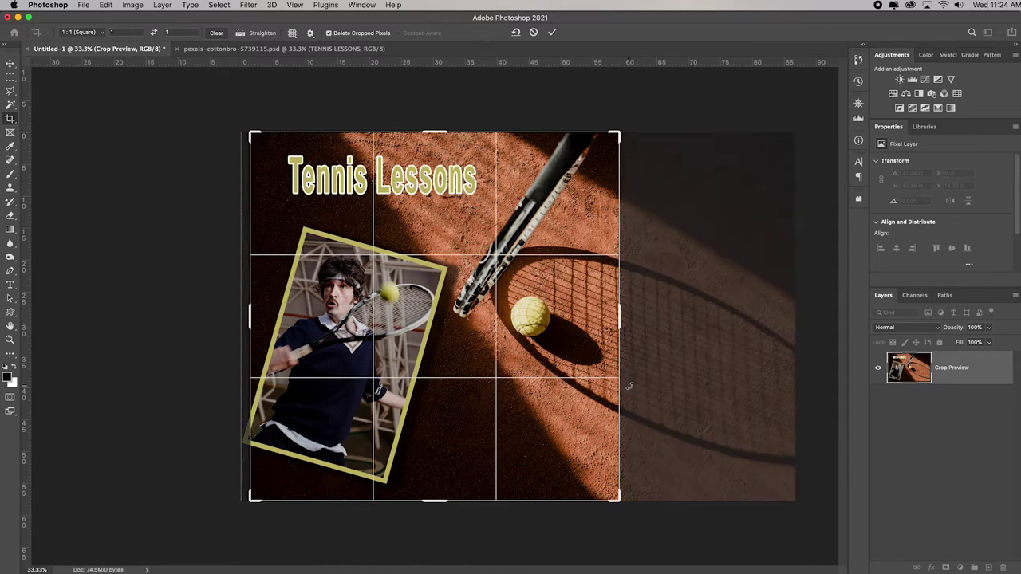
key("Return")
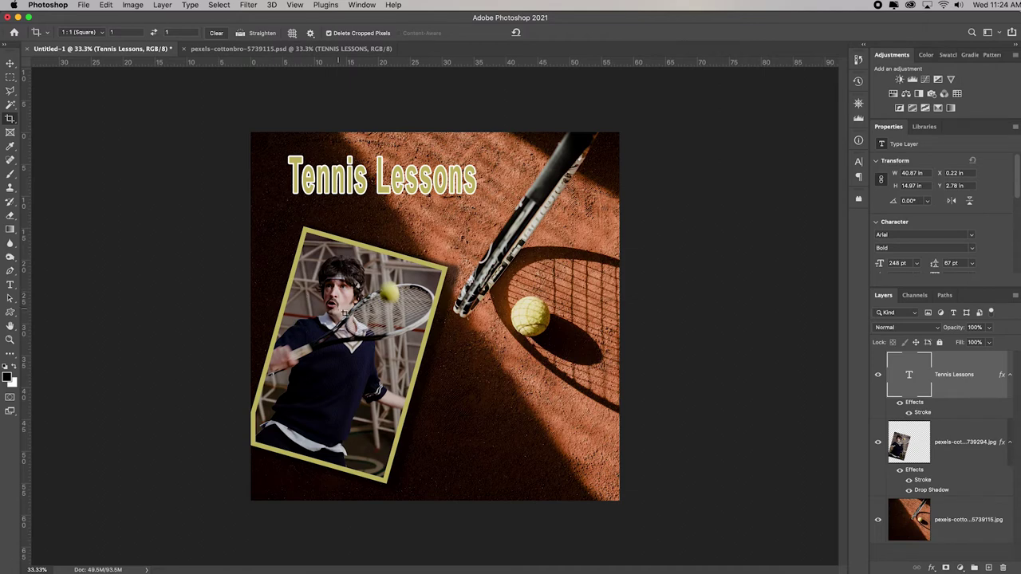
Step: Free Transform the player layer, scaling it down to about 27.03 by 35.32 in inside the square canvas
left_click(898, 461)
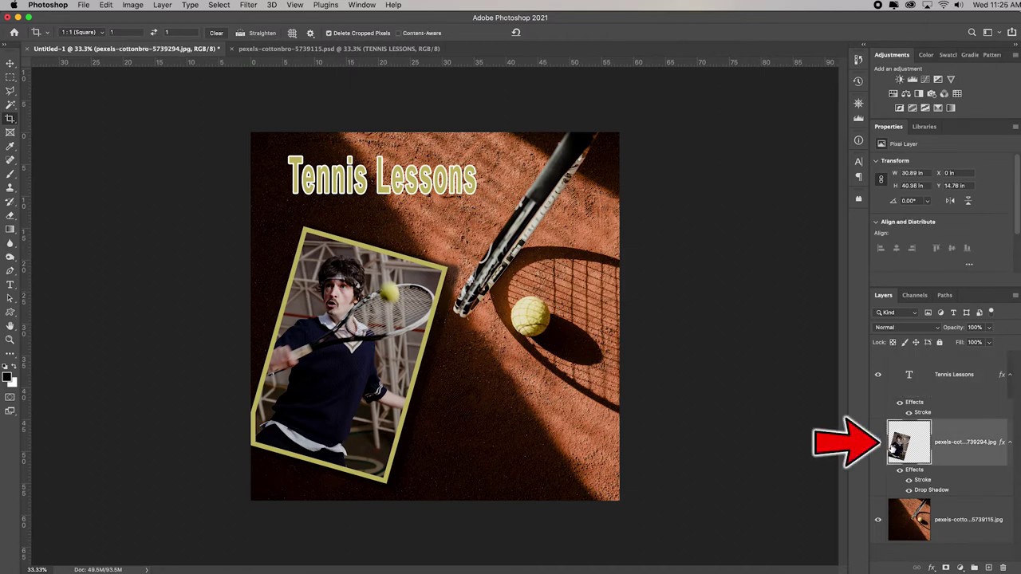
key("super+t")
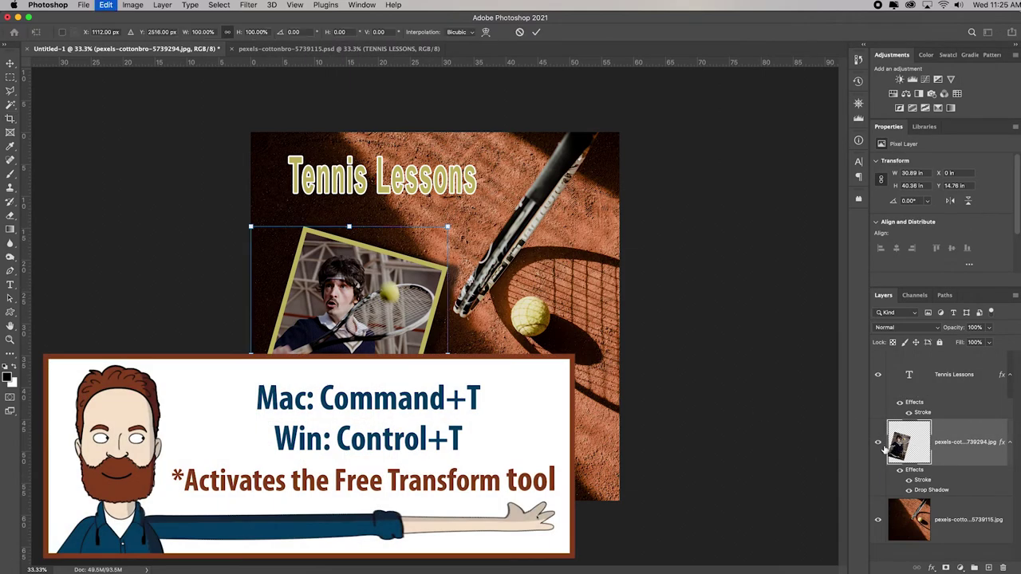
left_click_drag(263, 474, 310, 470)
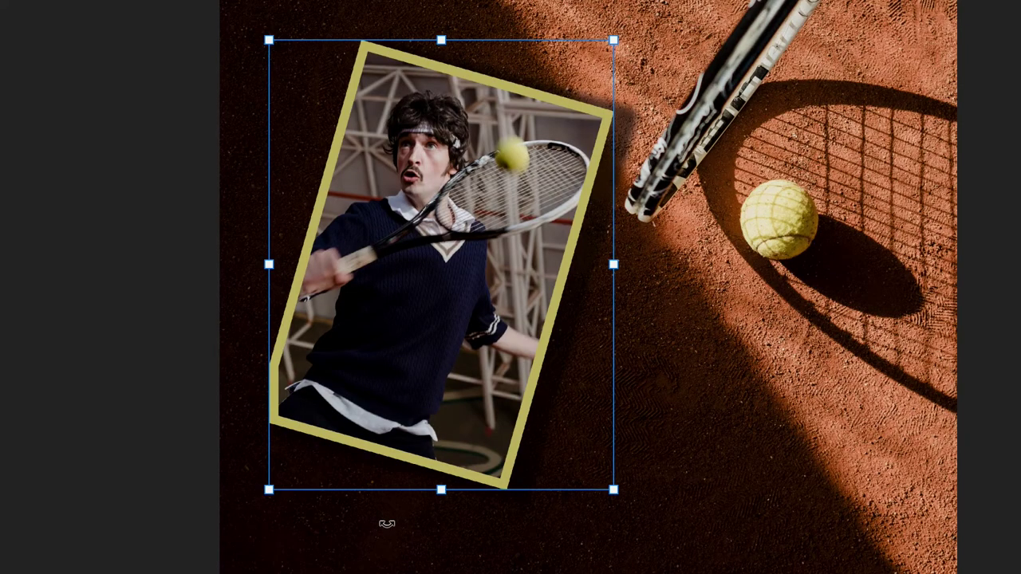
key("Return")
Step: Undo the player photo's scaling and the square crop
key("c")
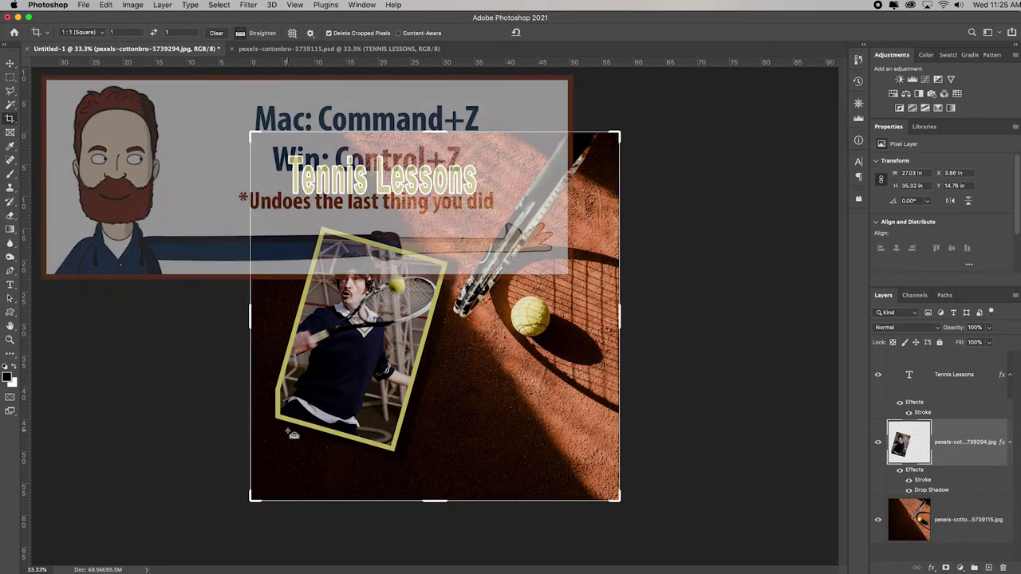
key("super+z")
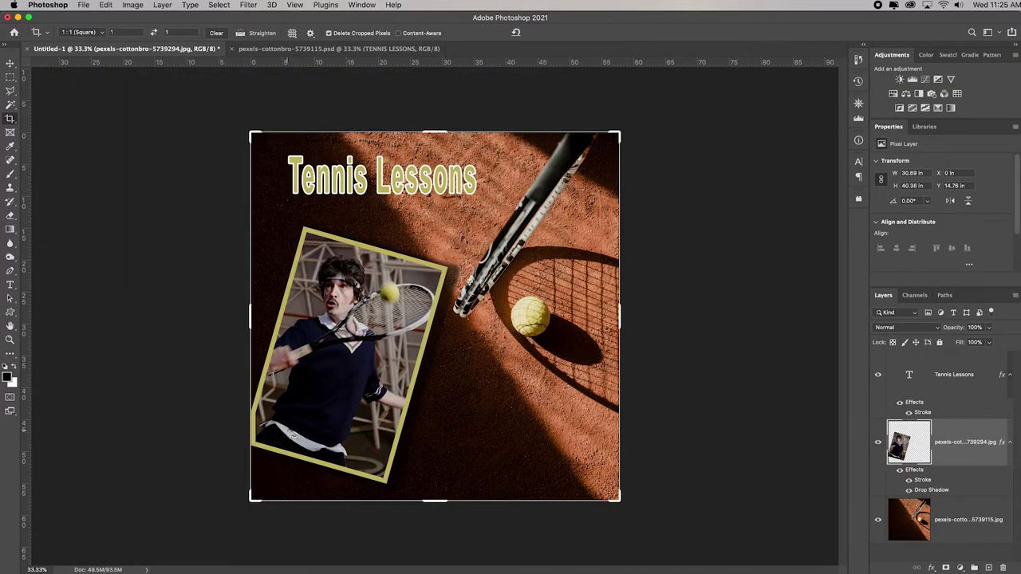
key("super+z")
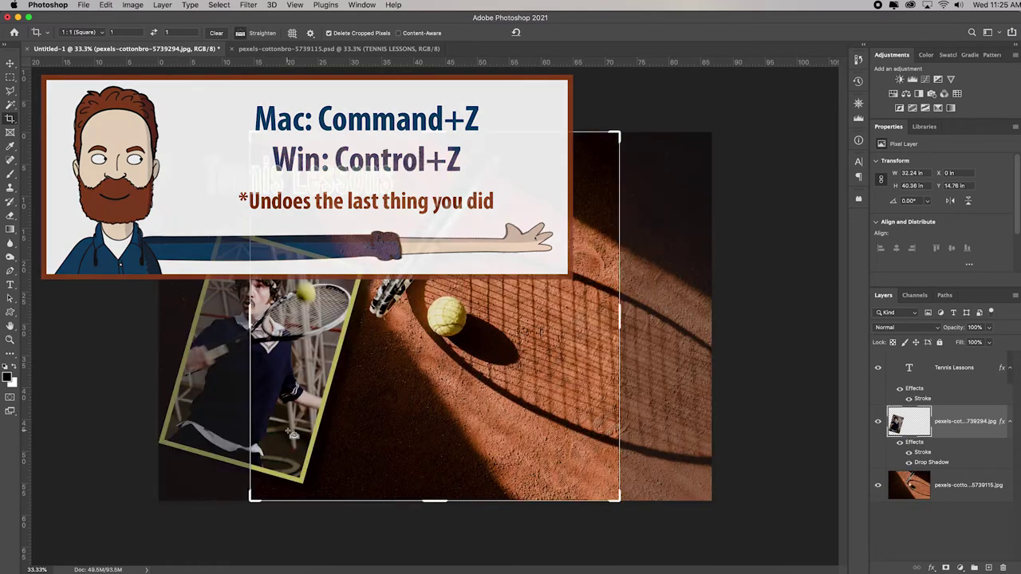
Step: Free Transform the player layer on the uncropped canvas, scaling it down to about 26.94 by 33.74 in
left_click(10, 63)
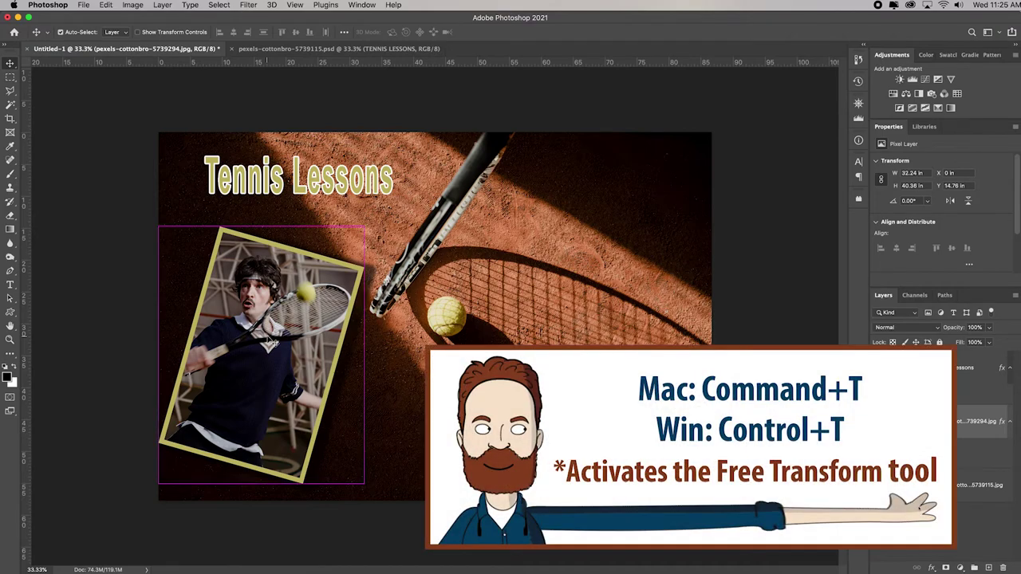
key("super+t")
left_click_drag(159, 482, 193, 441)
key("Return")
Step: Crop the image to a slightly tightened 1:1 square containing the title, the complete player photo and the ball
key("c")
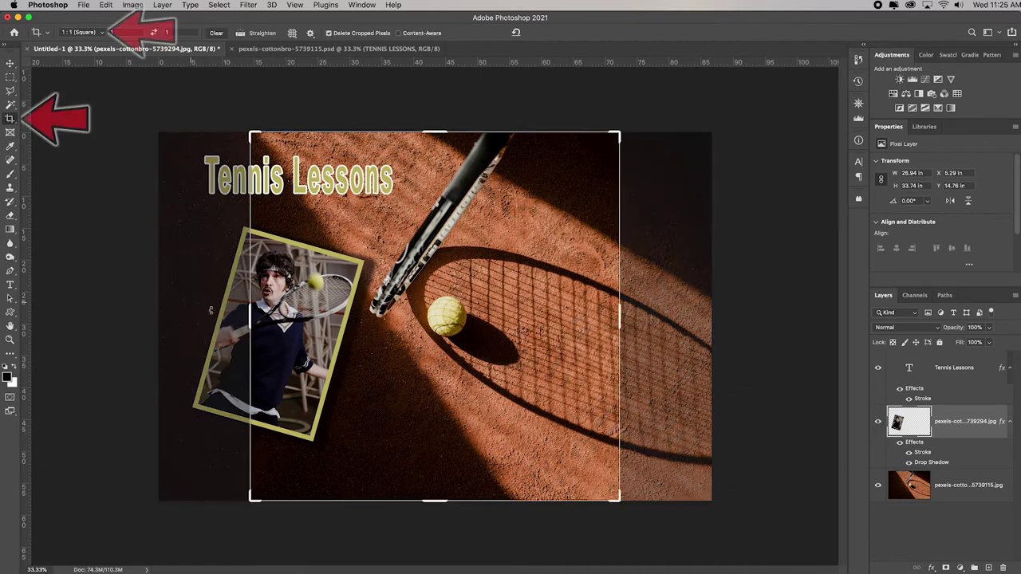
left_click(435, 370)
left_click_drag(422, 365, 507, 365)
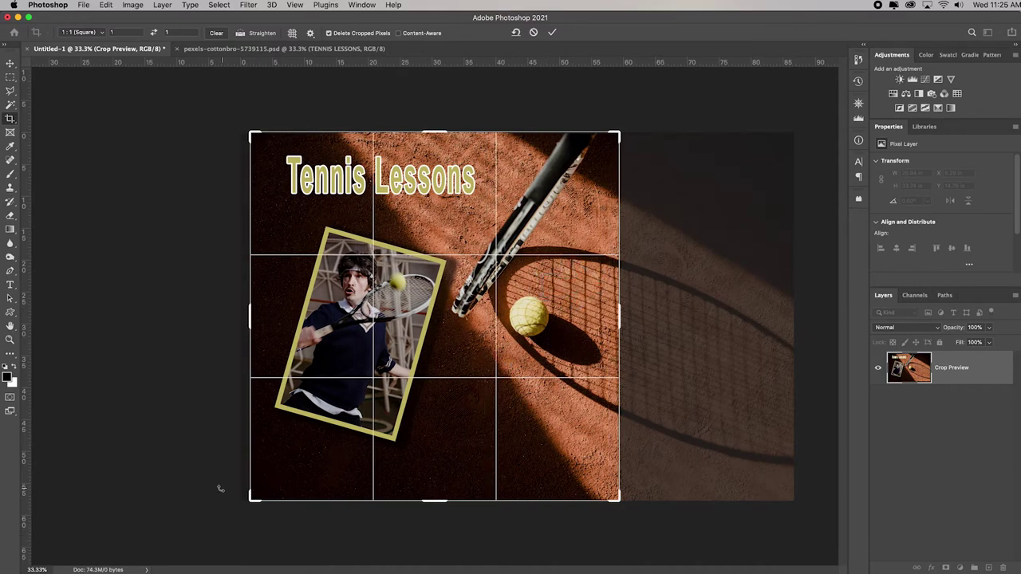
left_click_drag(253, 500, 262, 490)
key("Return")
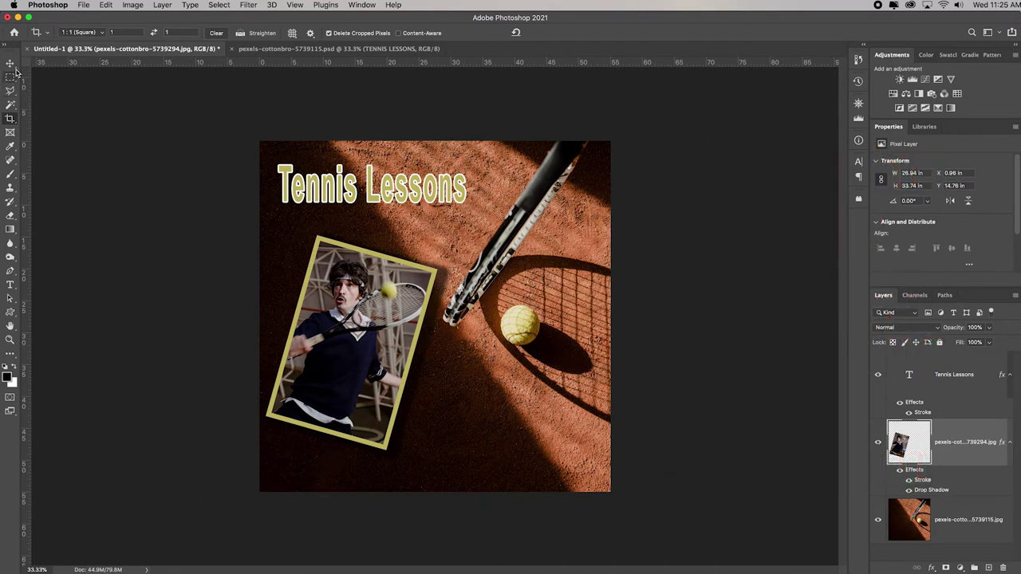
Step: Move the player photo down to about X 0.57, Y 17.75 in and compare the layout with pexels-cottonbro-5739115.psd
left_click(12, 65)
mouse_move(344, 364)
left_mouse_down()
mouse_move(354, 361)
mouse_move(341, 377)
left_mouse_up()
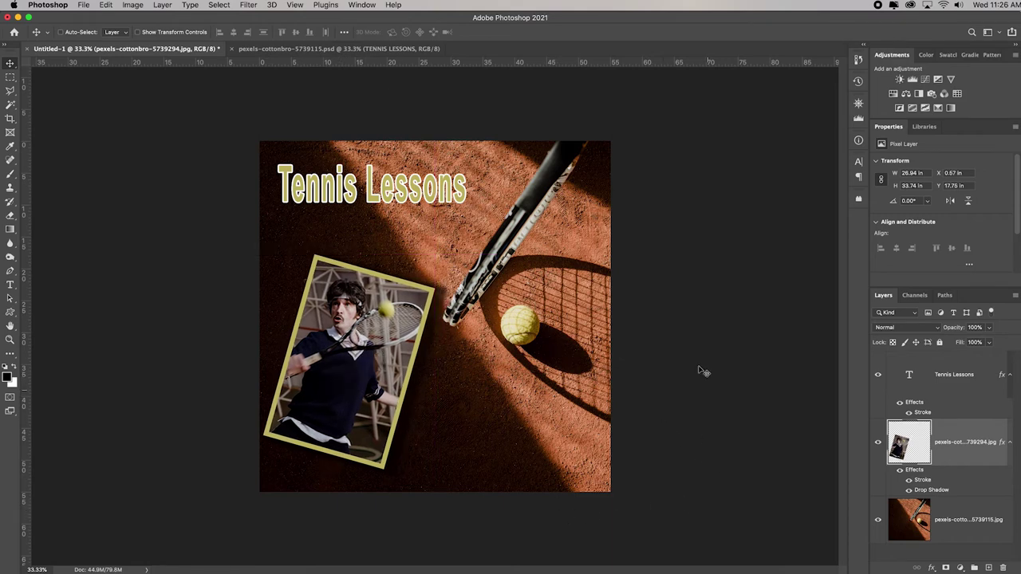
left_click(317, 50)
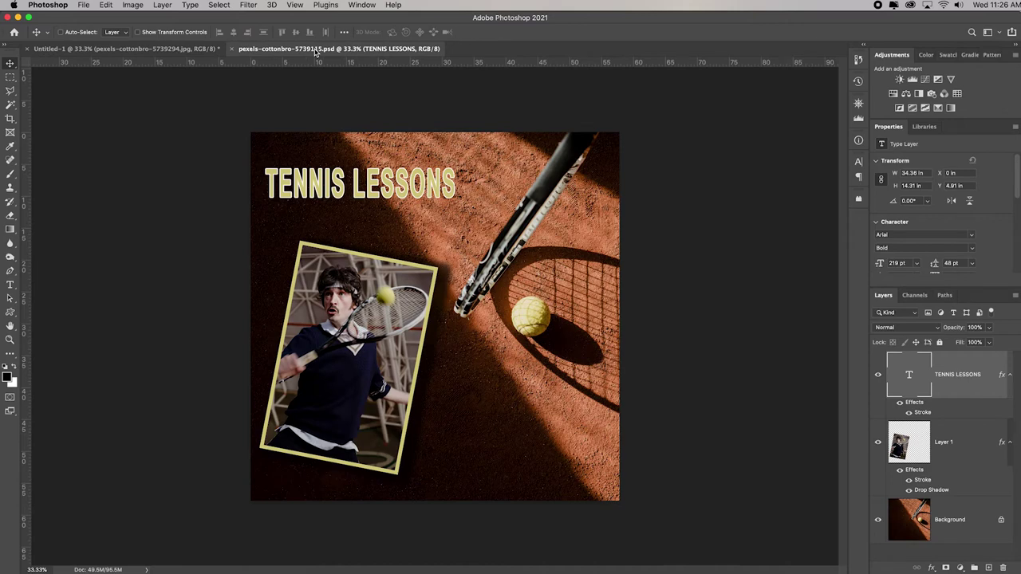
Step: Return to the Untitled-1 document
left_click(171, 50)
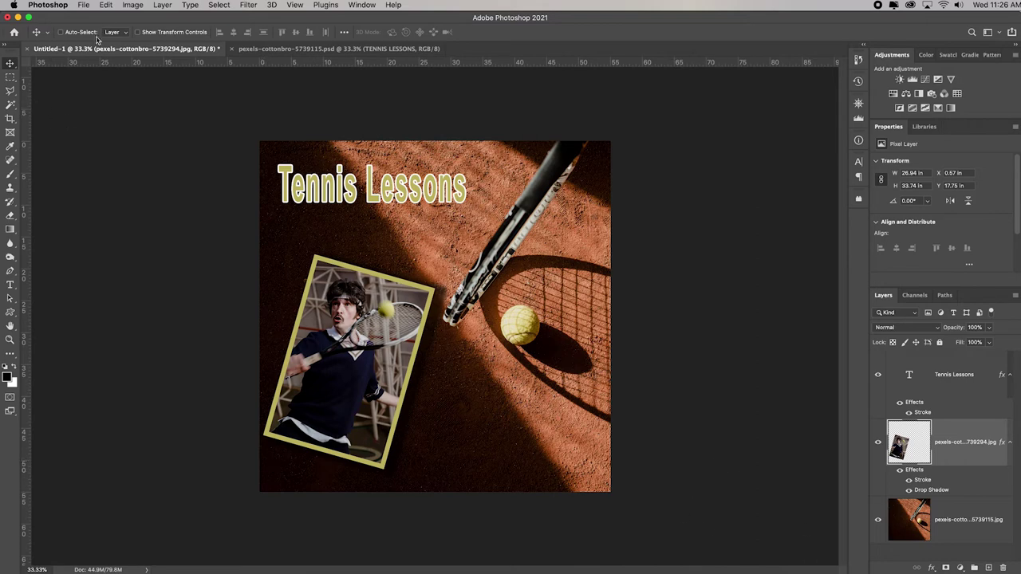
left_click(83, 6)
left_click(140, 125)
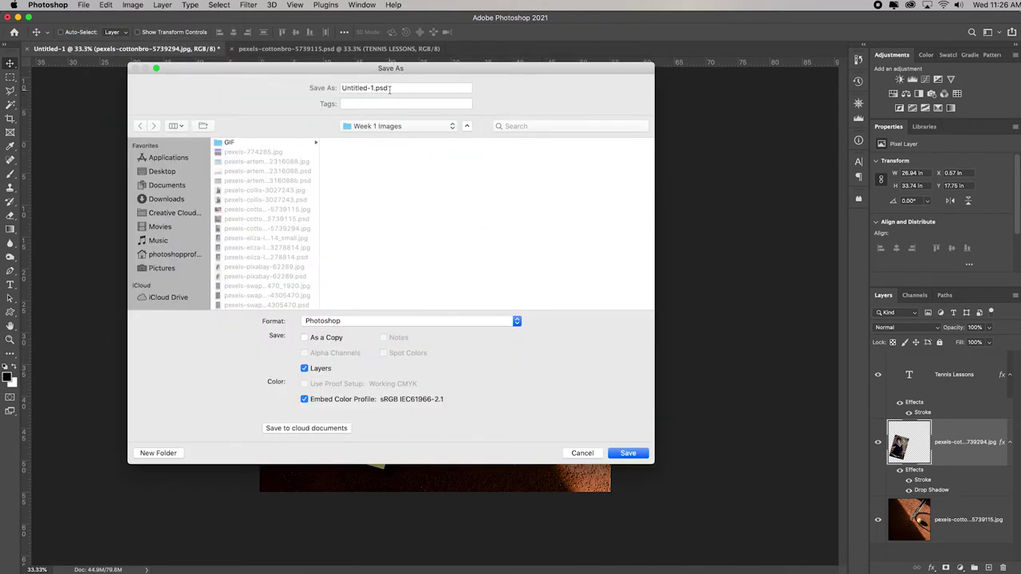
left_click(401, 321)
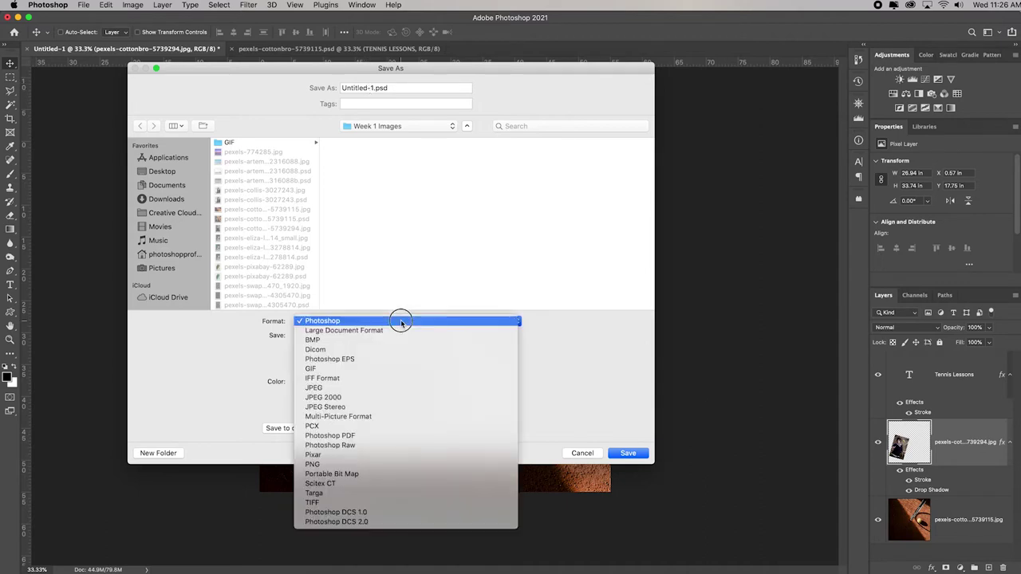
left_click(364, 391)
left_click(582, 453)
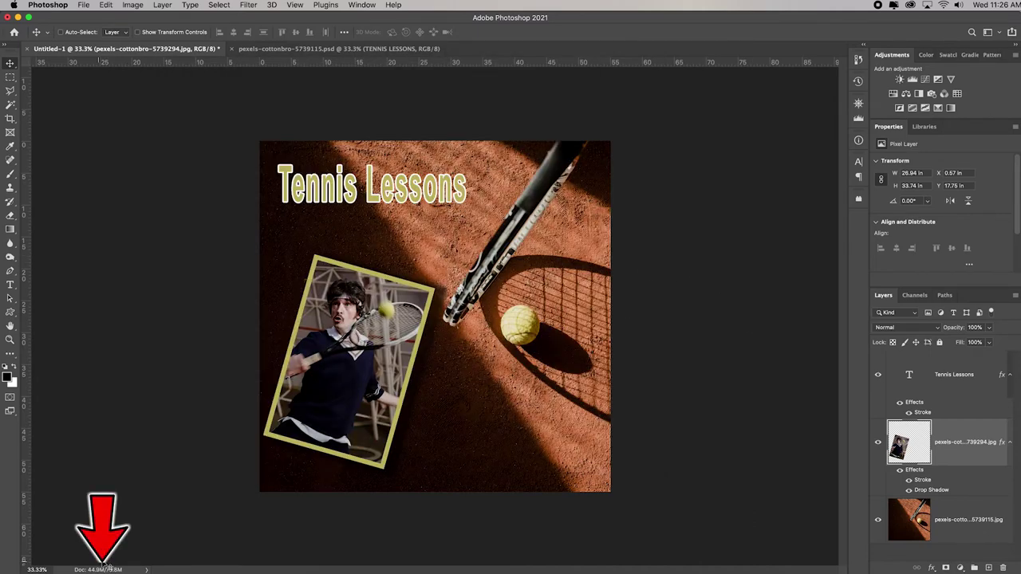
Step: Resize the Untitled-1 image to 1920 by 1920 pixels at 72 pixels per inch with automatic resampling
left_click(140, 7)
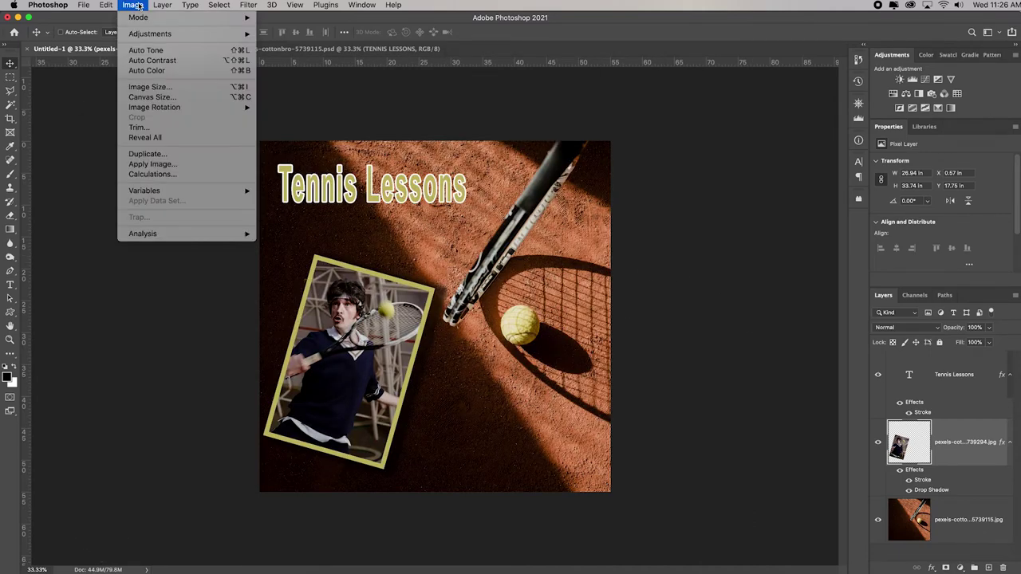
left_click(146, 87)
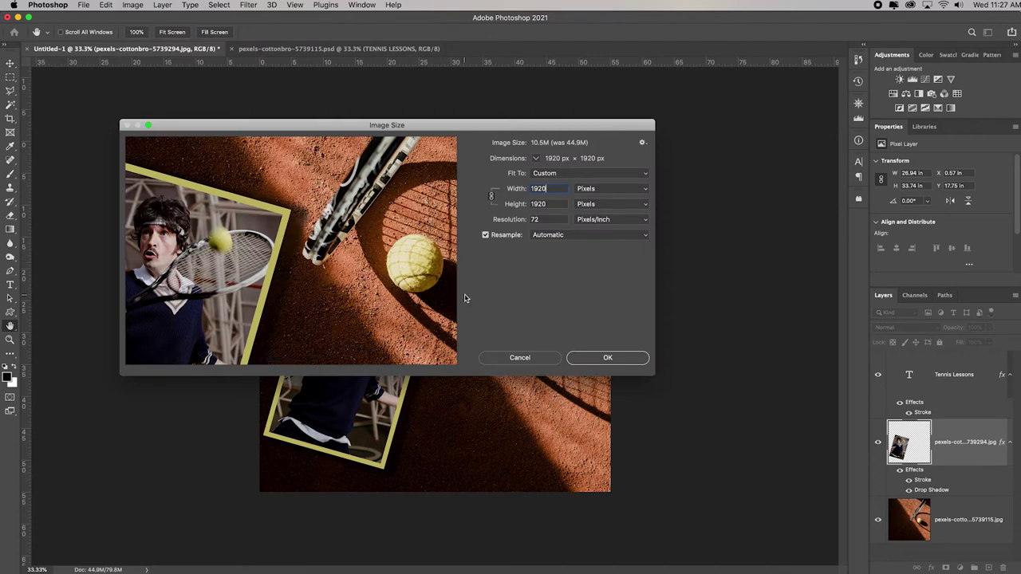
left_click(606, 359)
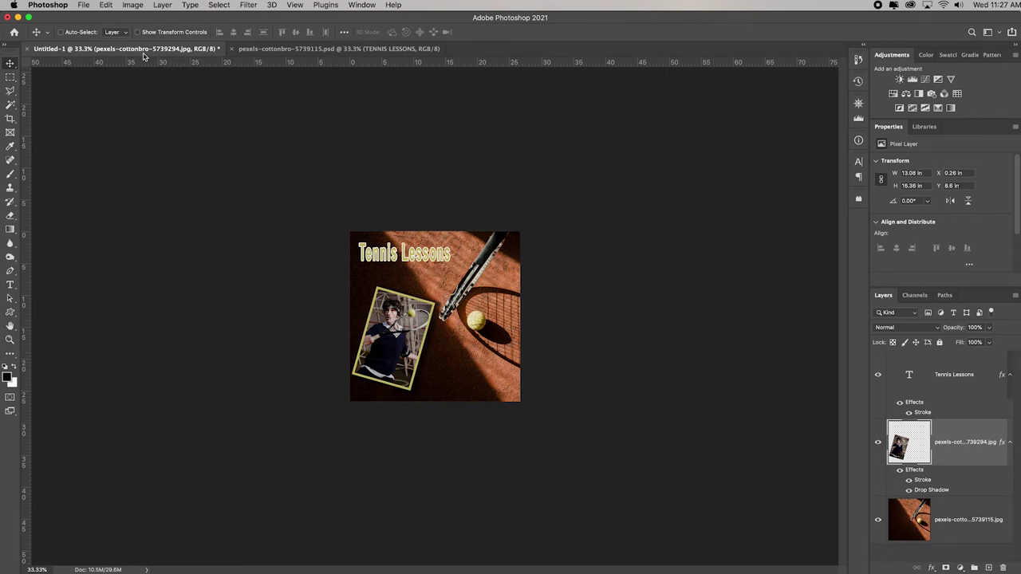
Step: Save the layered image in Photoshop format as asdfoihasodjhfouiasd.psd in the Week 1 Images folder
left_click(83, 6)
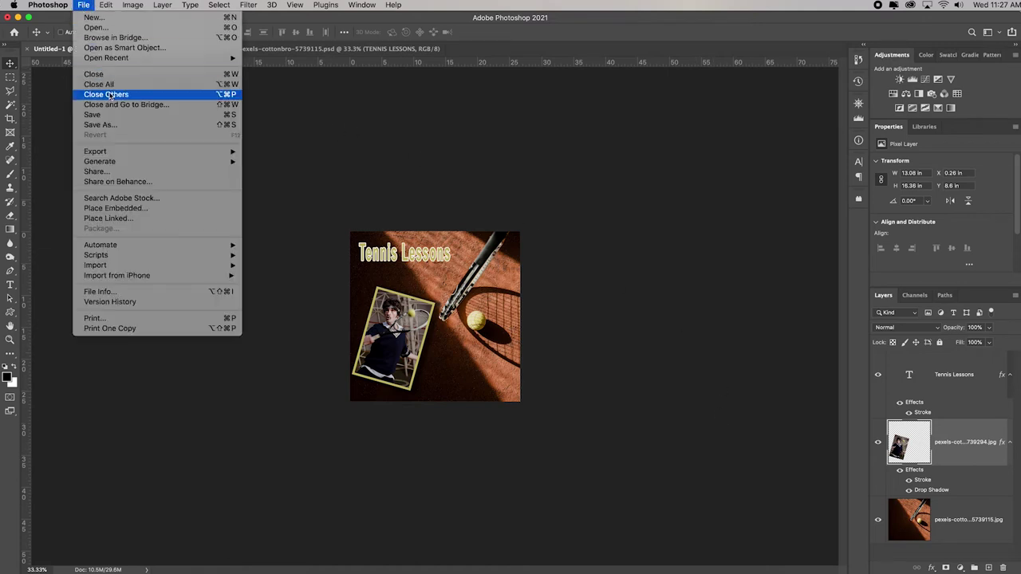
left_click(52, 125)
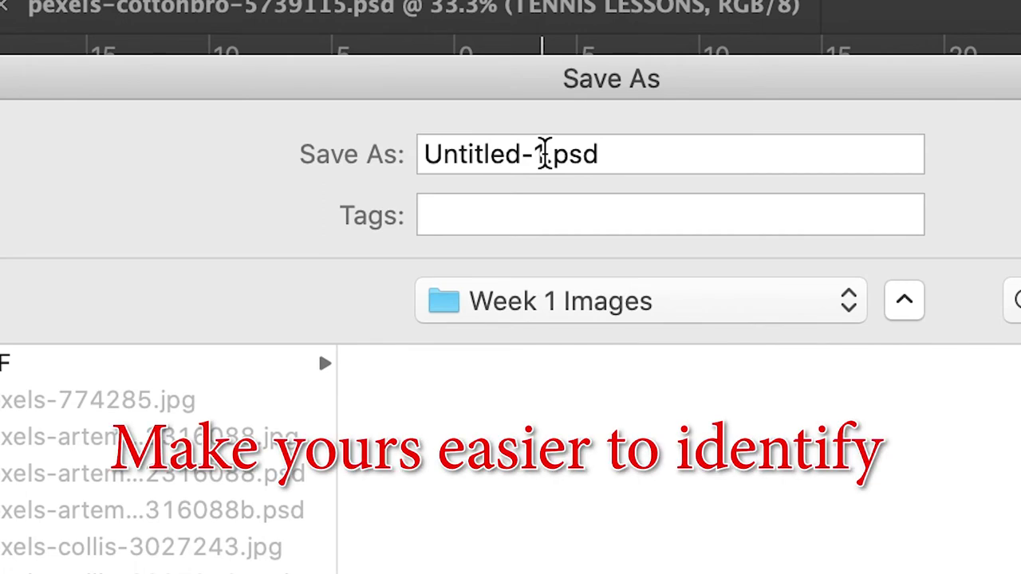
left_click(542, 153)
left_click_drag(540, 154, 364, 144)
type("asdfoihasodjhfouiasd")
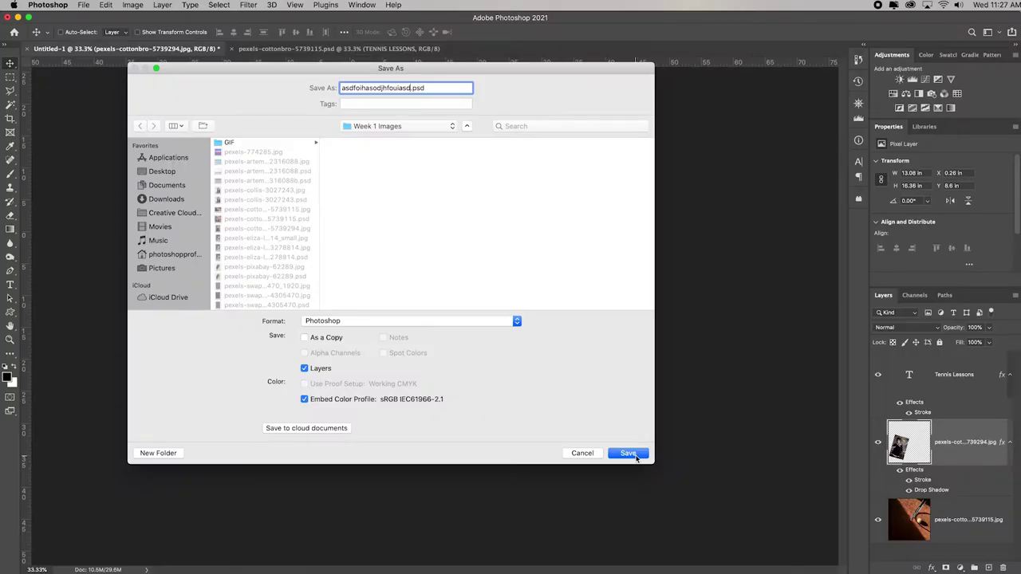
left_click(631, 452)
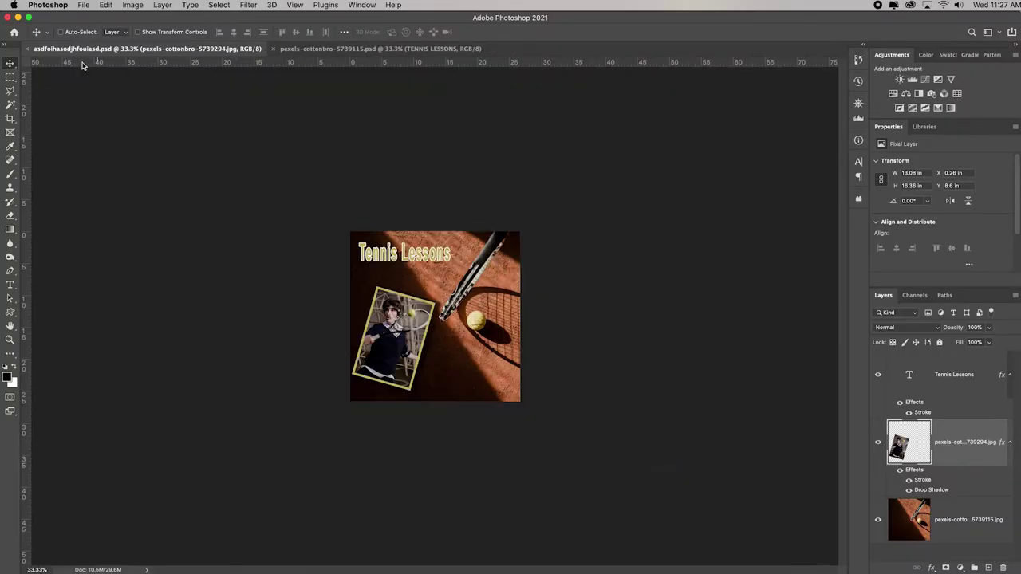
Step: Close the open documents and clear the recent file list
left_click(28, 49)
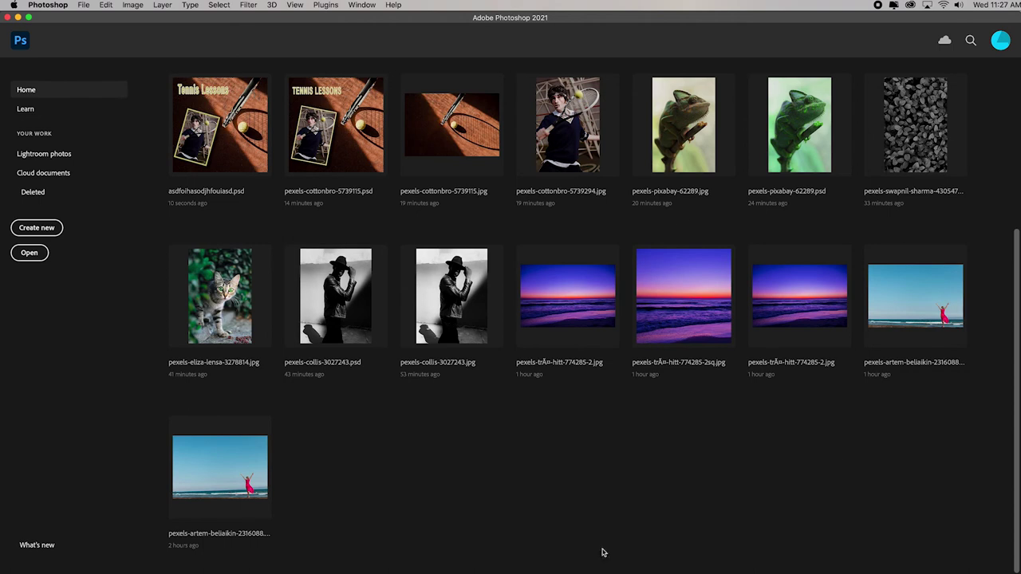
left_click(84, 5)
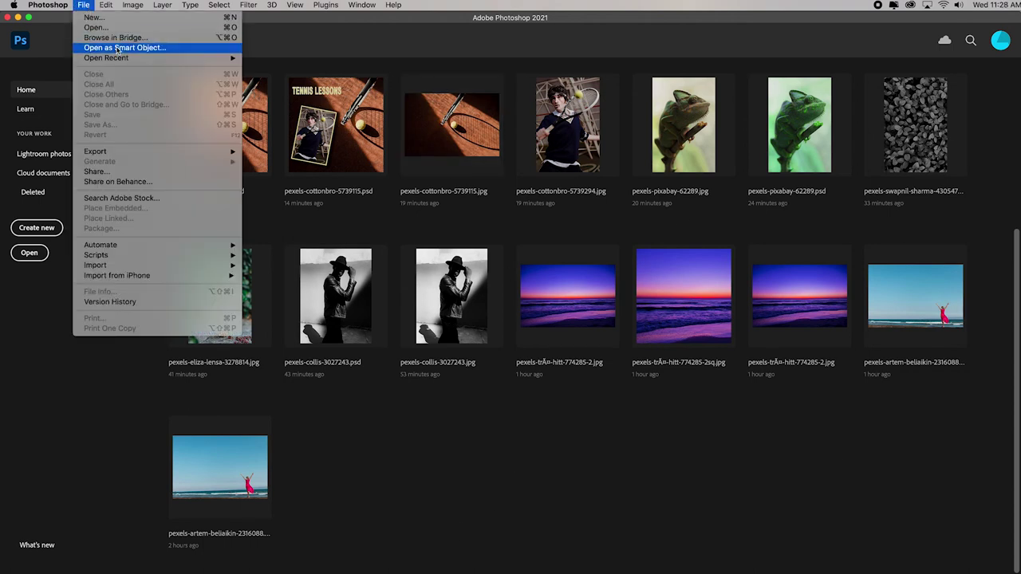
mouse_move(124, 58)
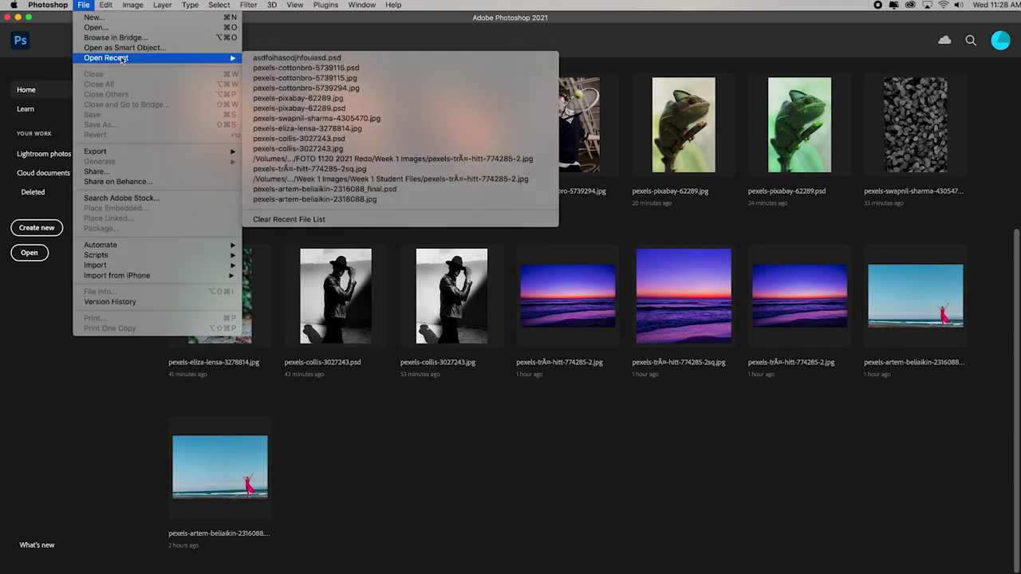
left_click(333, 219)
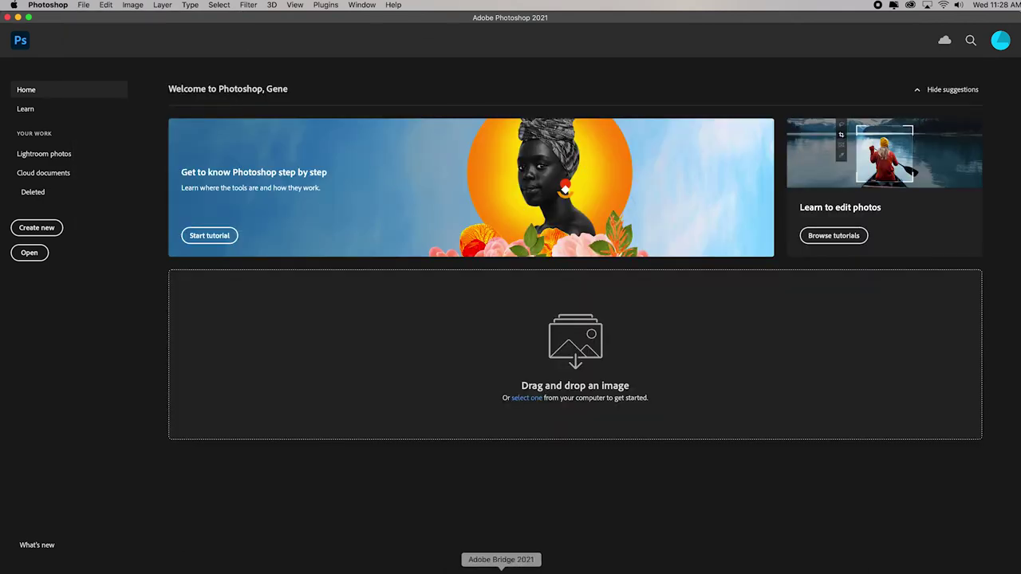
Step: Open asdfoihasodjhfouiasd.psd from Adobe Bridge and shift the player photo slightly to X 0.54, Y 8.61 in
left_click(501, 567)
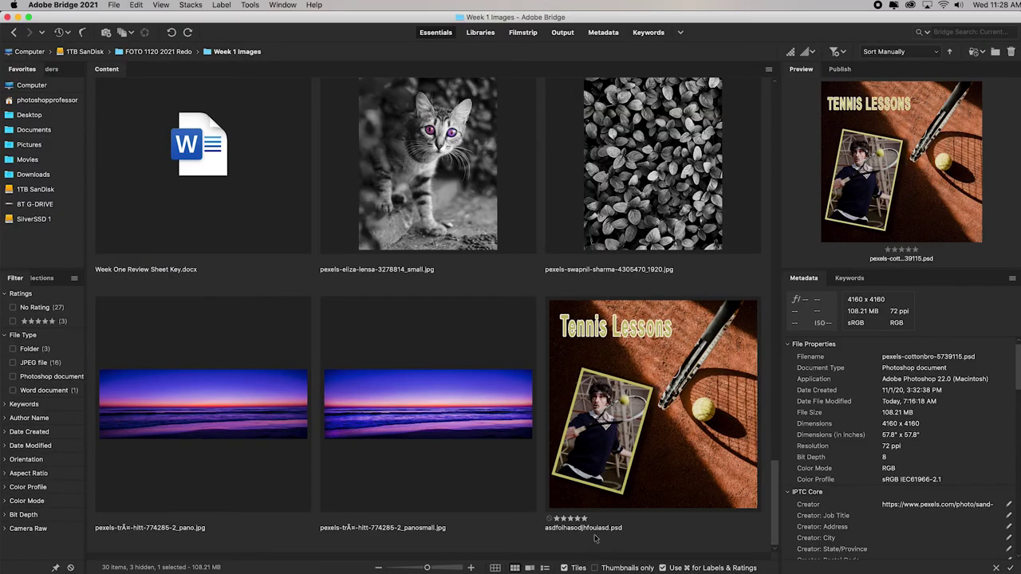
double_click(635, 439)
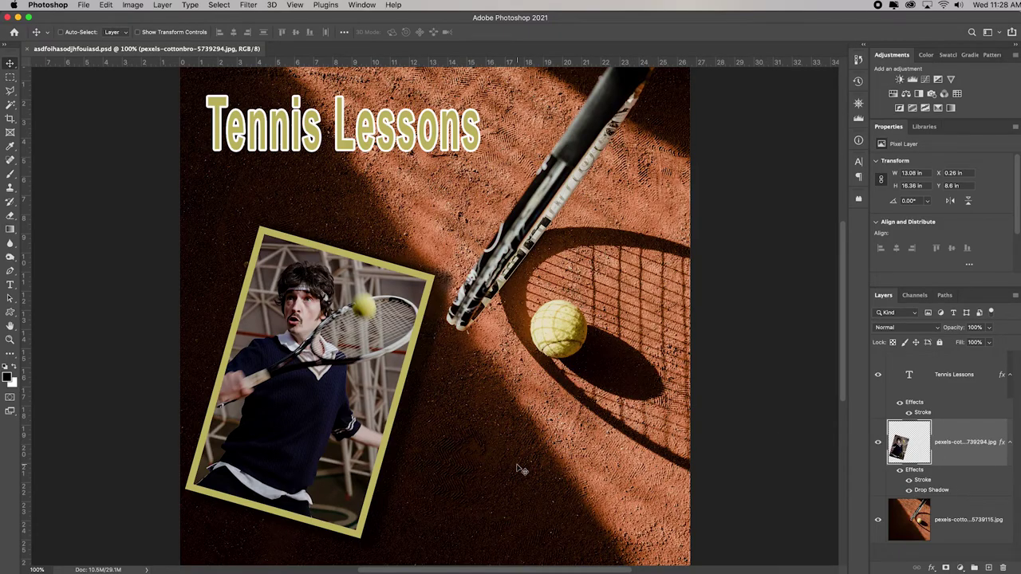
scroll(478, 446, "right", 1)
left_click_drag(295, 401, 300, 403)
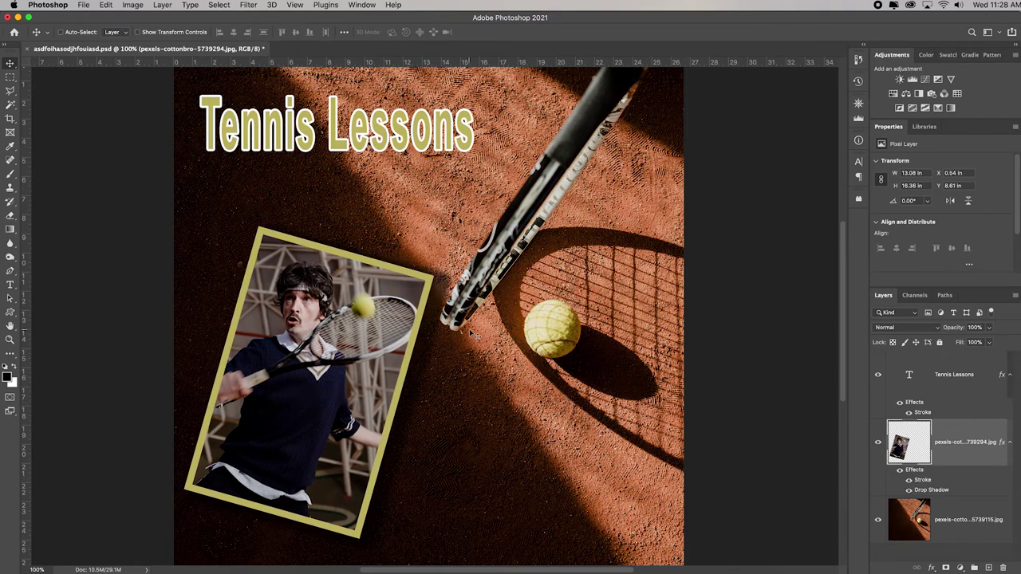
Step: Reduce the distance and raise the opacity of the player photo's drop shadow, and save the PSD over its previous version
double_click(927, 490)
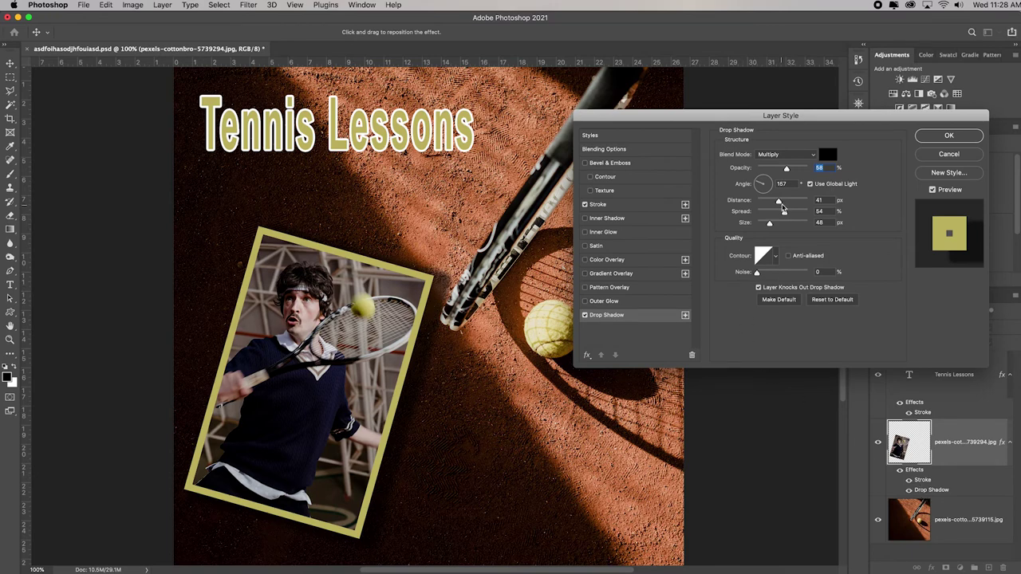
left_click_drag(779, 201, 774, 216)
left_click_drag(787, 169, 795, 171)
left_click(948, 135)
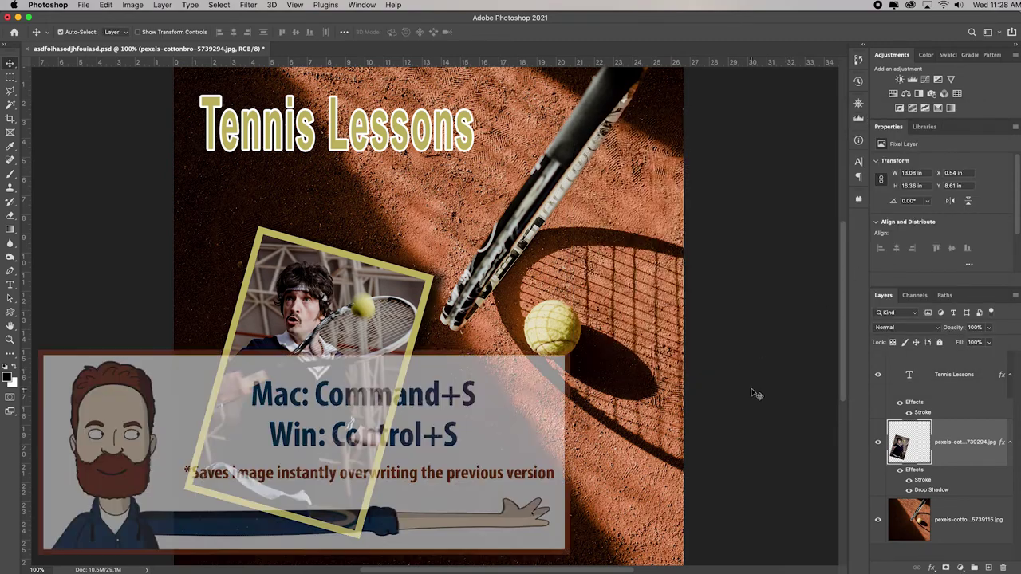
key("super+s")
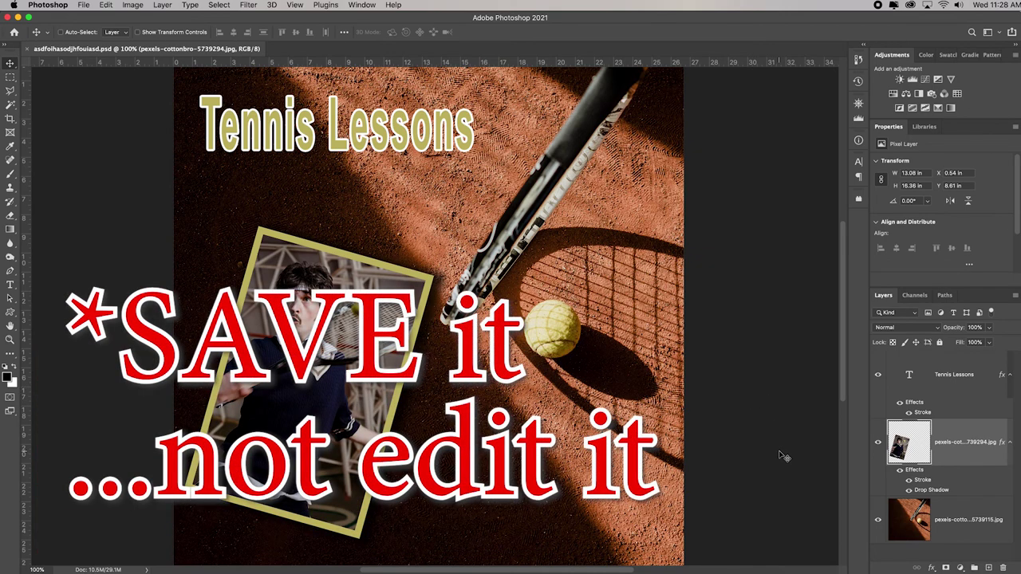
Step: Save a JPEG version of the graphic at quality 12 (Maximum) in Progressive format with 3 scans
left_click(83, 6)
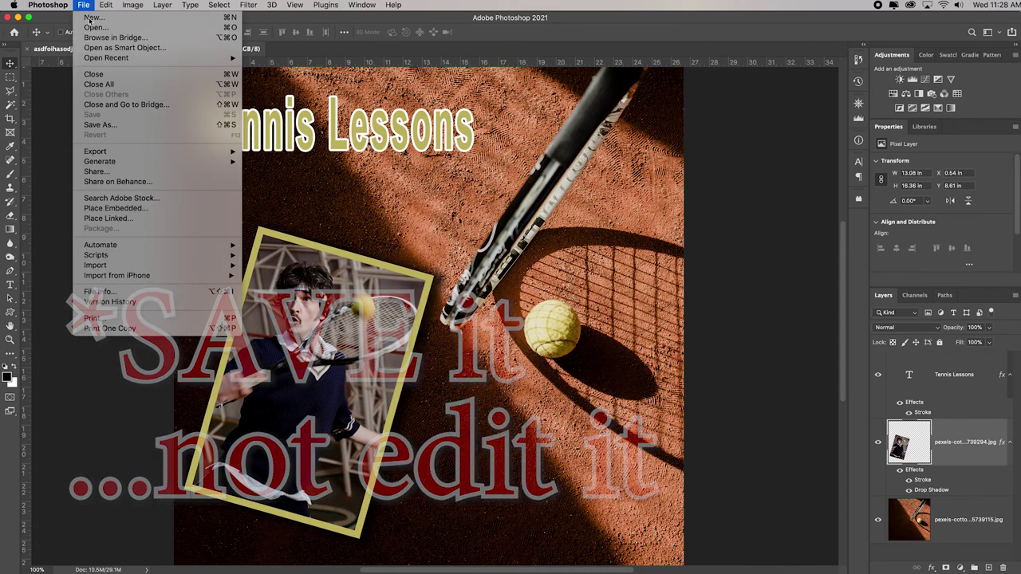
left_click(126, 125)
left_click(411, 321)
left_click(410, 432)
left_click(619, 454)
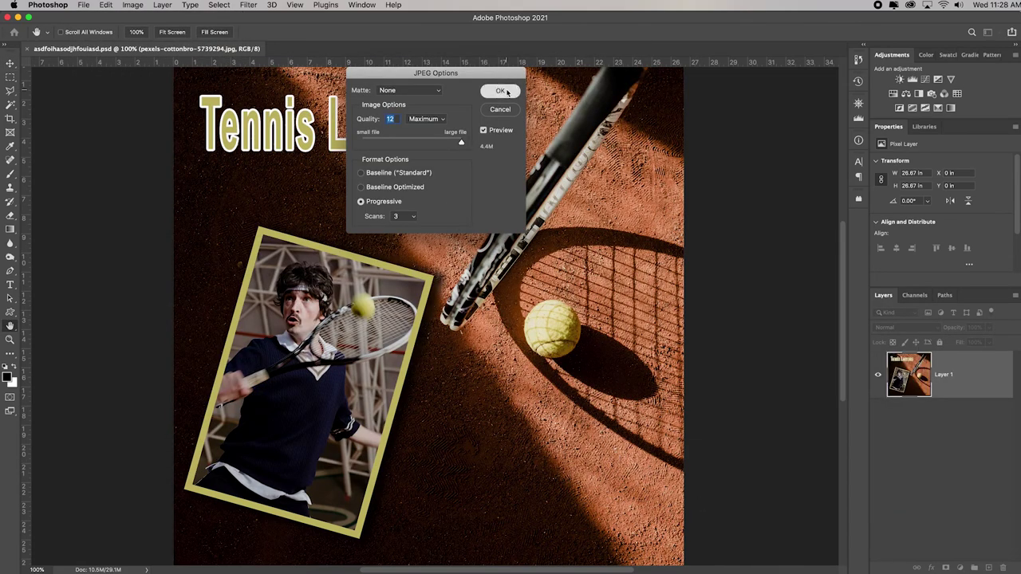
left_click(501, 90)
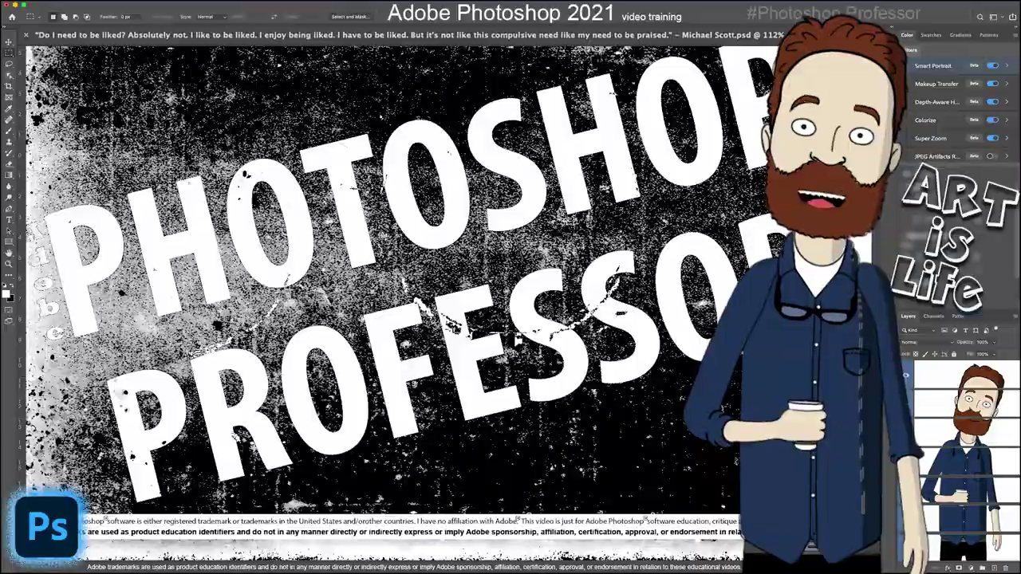